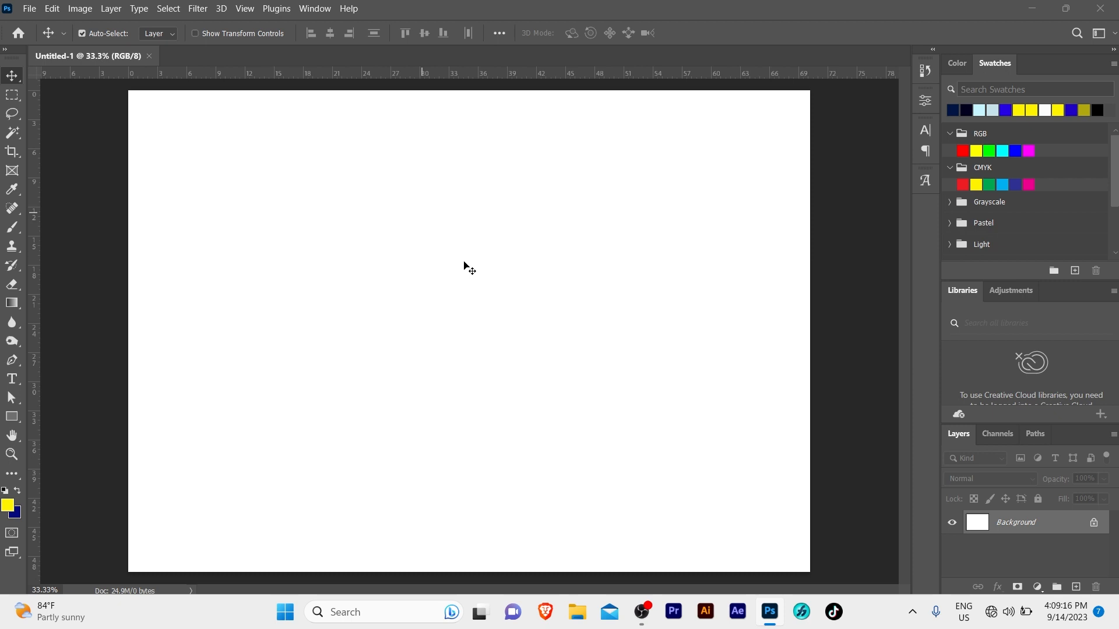
Zoom out to the whole page and copy the certificate's title line from the Word document
alt+click(494, 290)
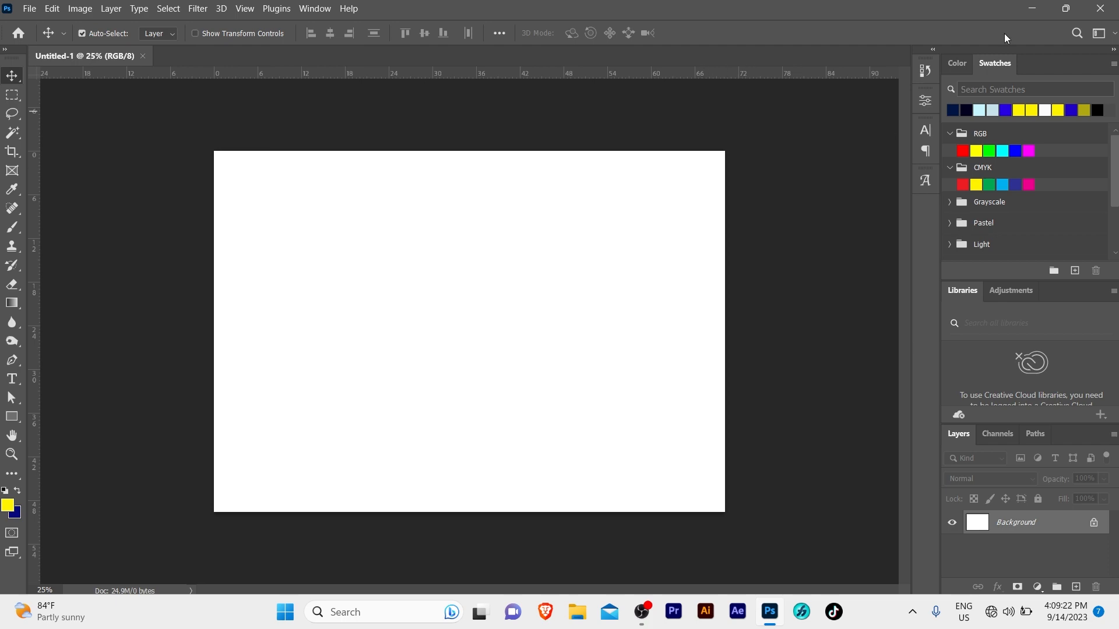
click(1032, 8)
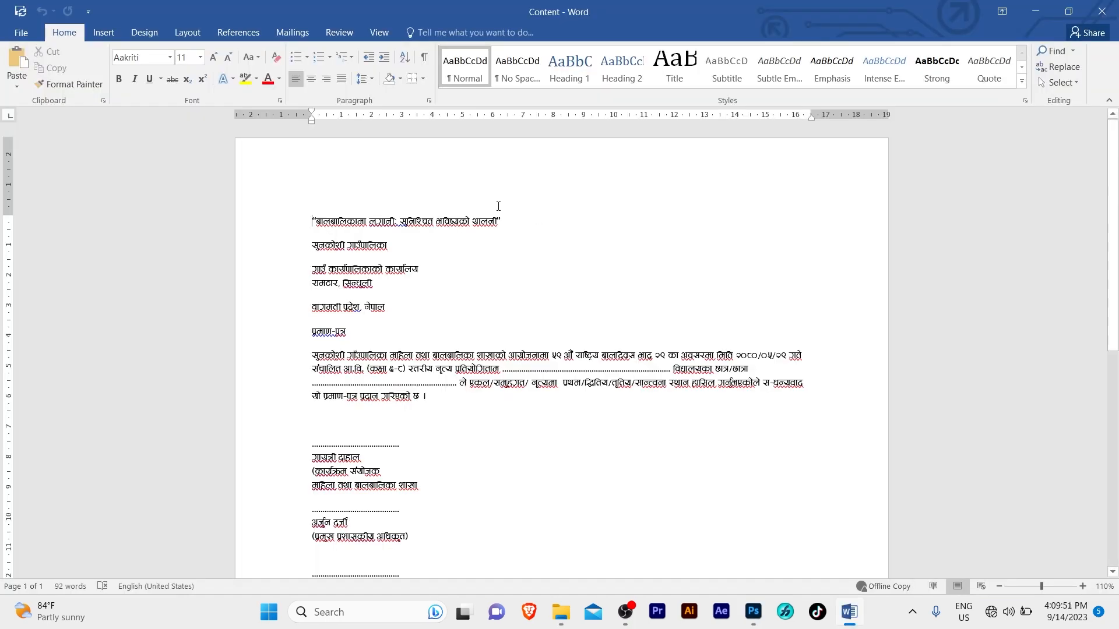
drag(516, 217, 249, 202)
key(ctrl+c)
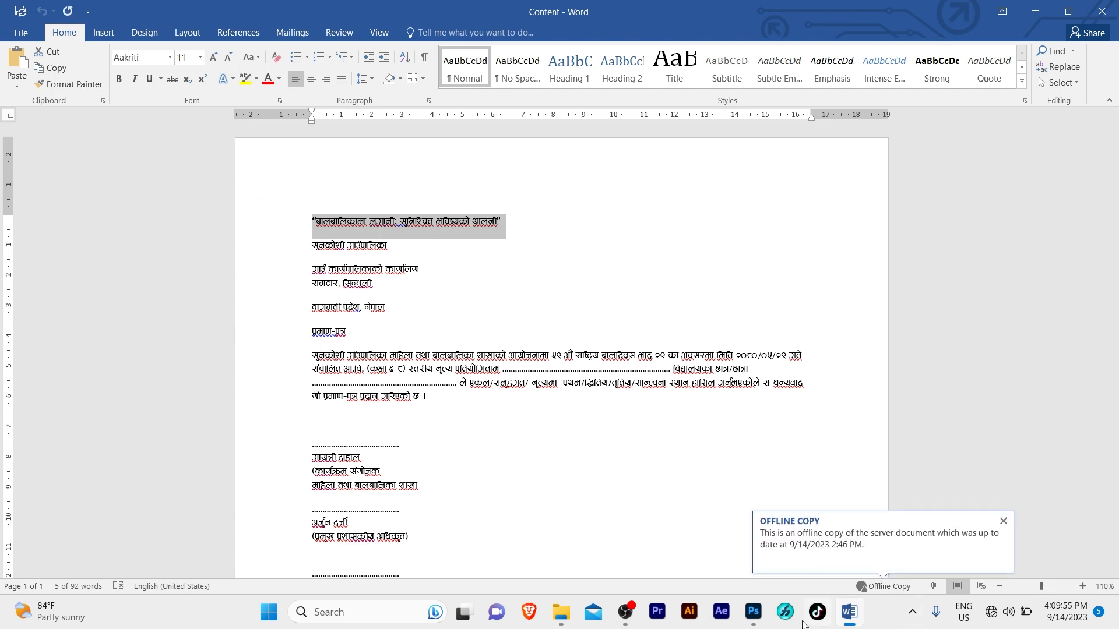
click(747, 619)
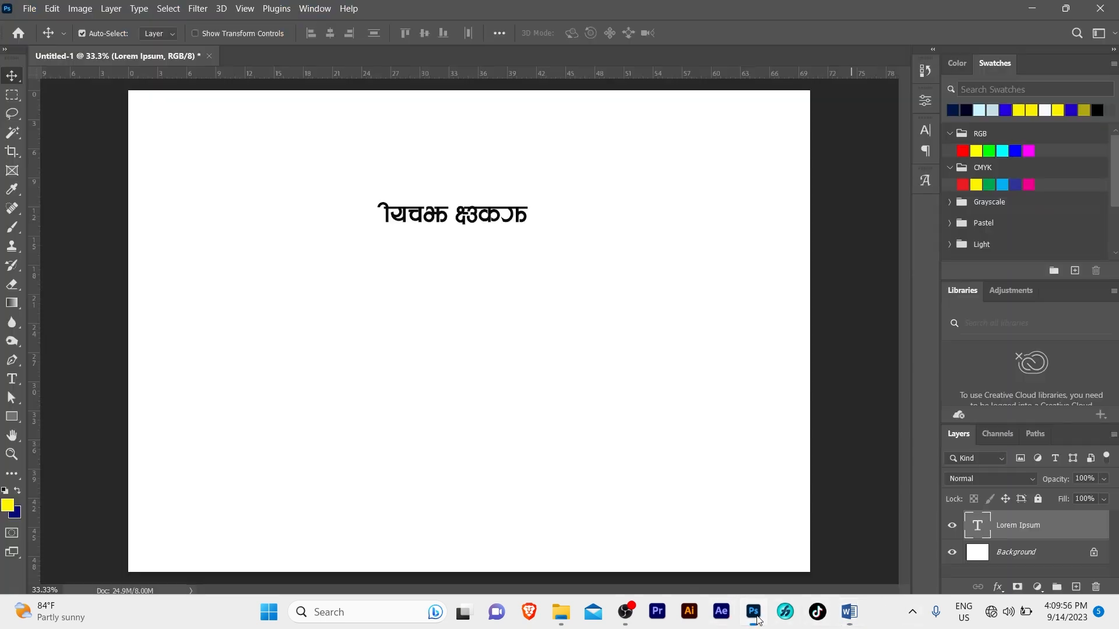
Replace the placeholder text with the pasted Nepali title and move it higher
double_click(505, 216)
key(ctrl+v)
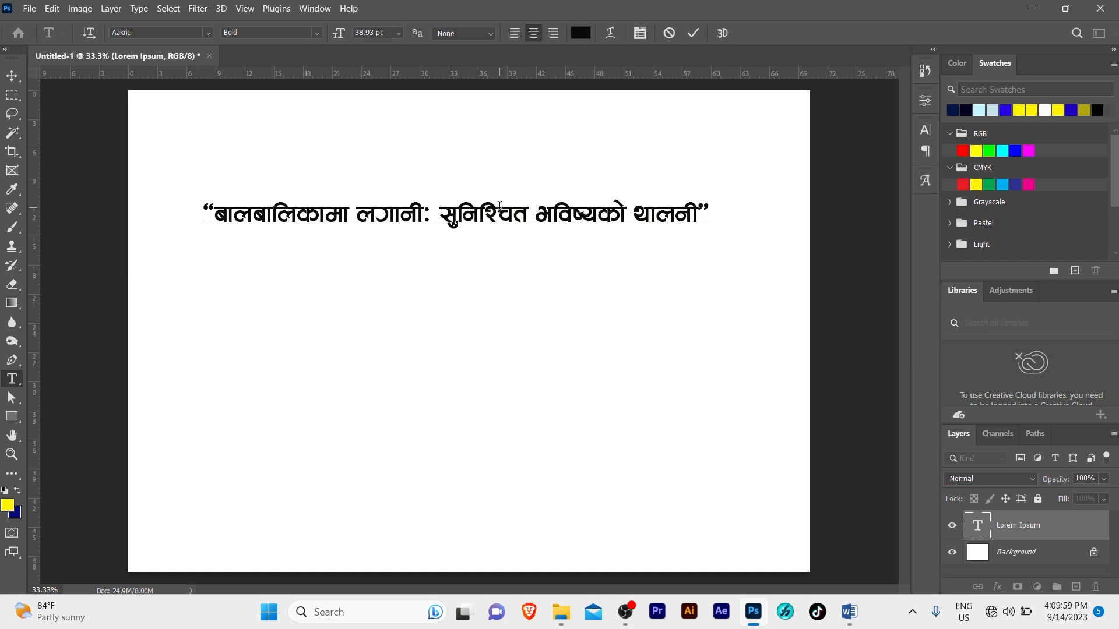
key(ctrl+Return)
key(v)
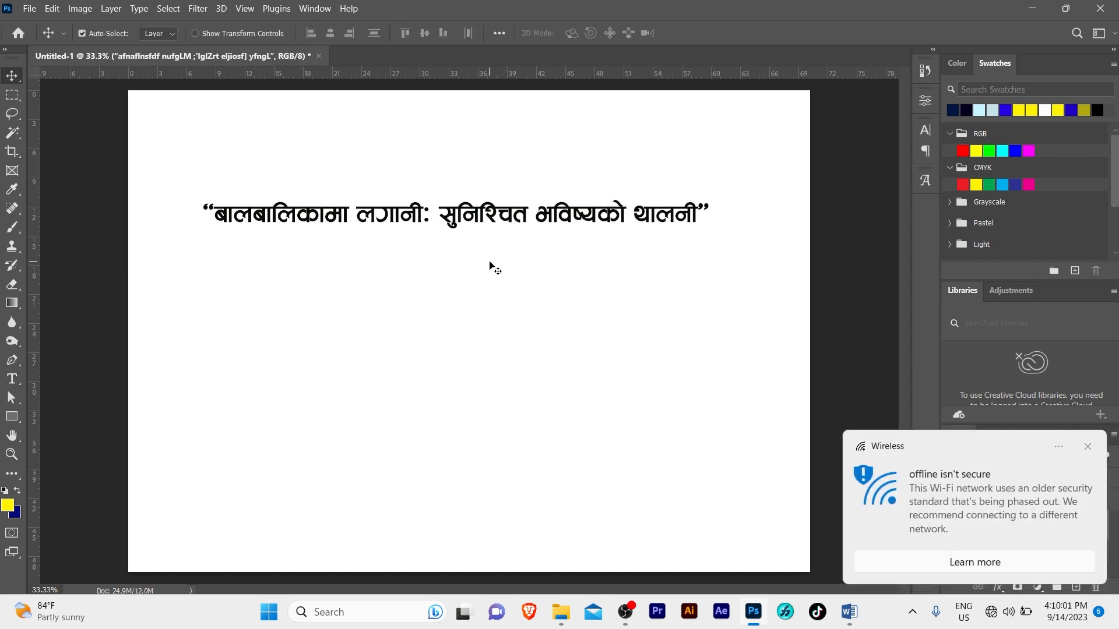
drag(483, 217, 480, 180)
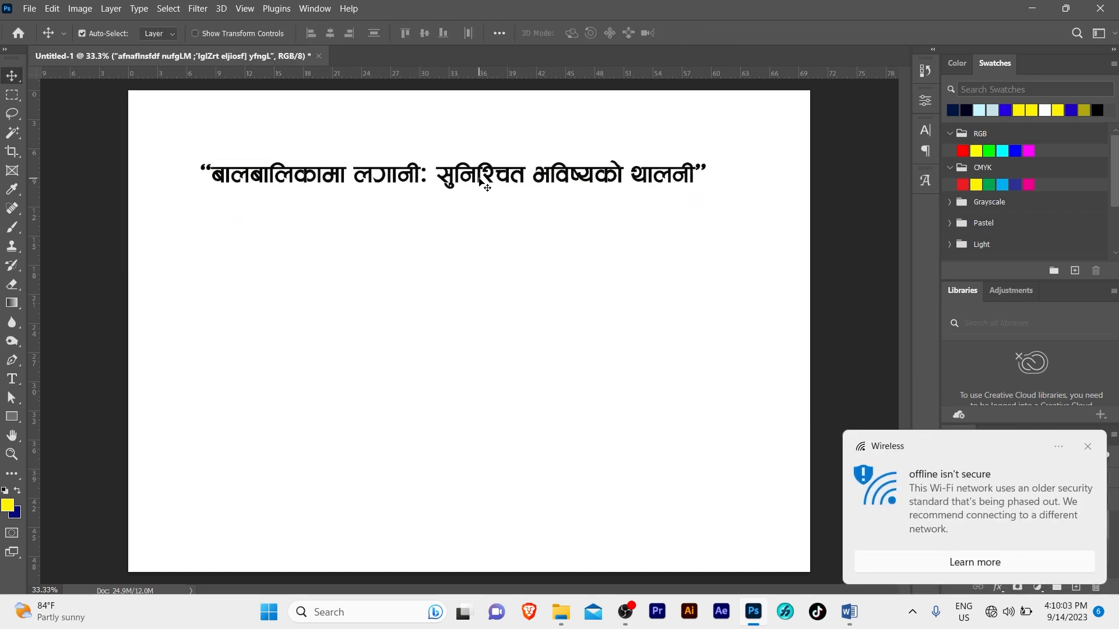
Scale the title to about 60% and centre it horizontally on the page
key(ctrl+t)
drag(709, 188, 508, 186)
key(Return)
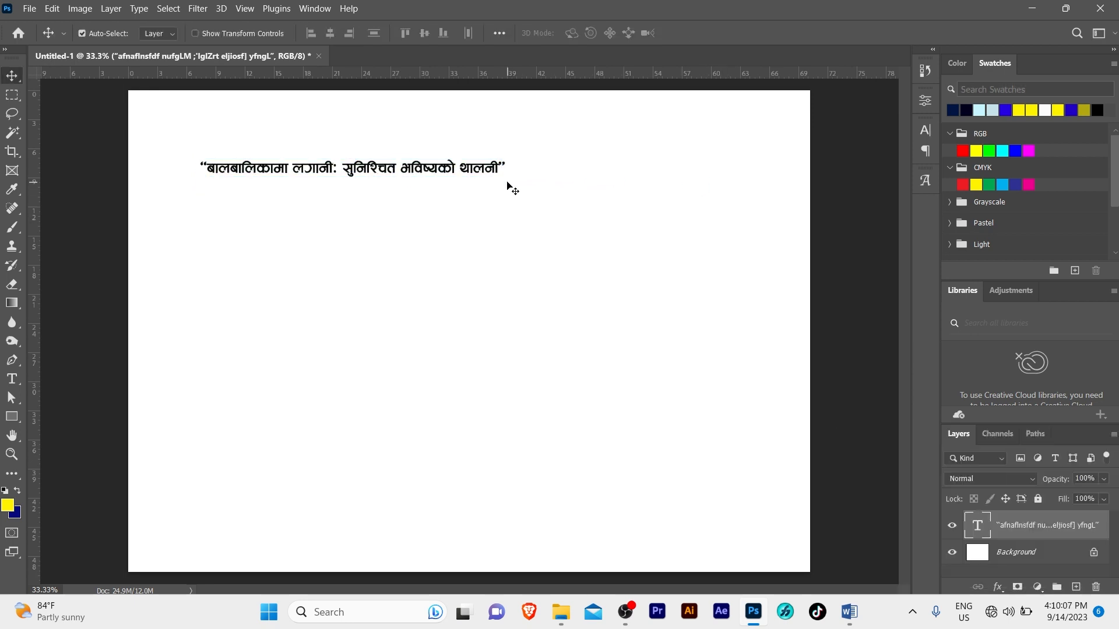
drag(434, 173, 492, 175)
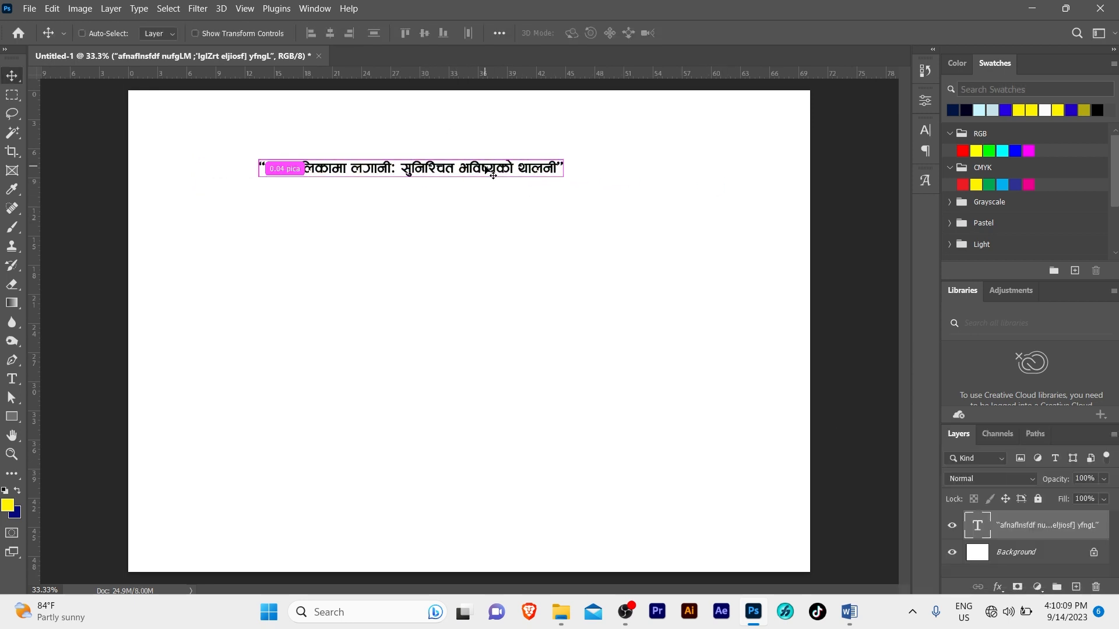
key(ctrl+a)
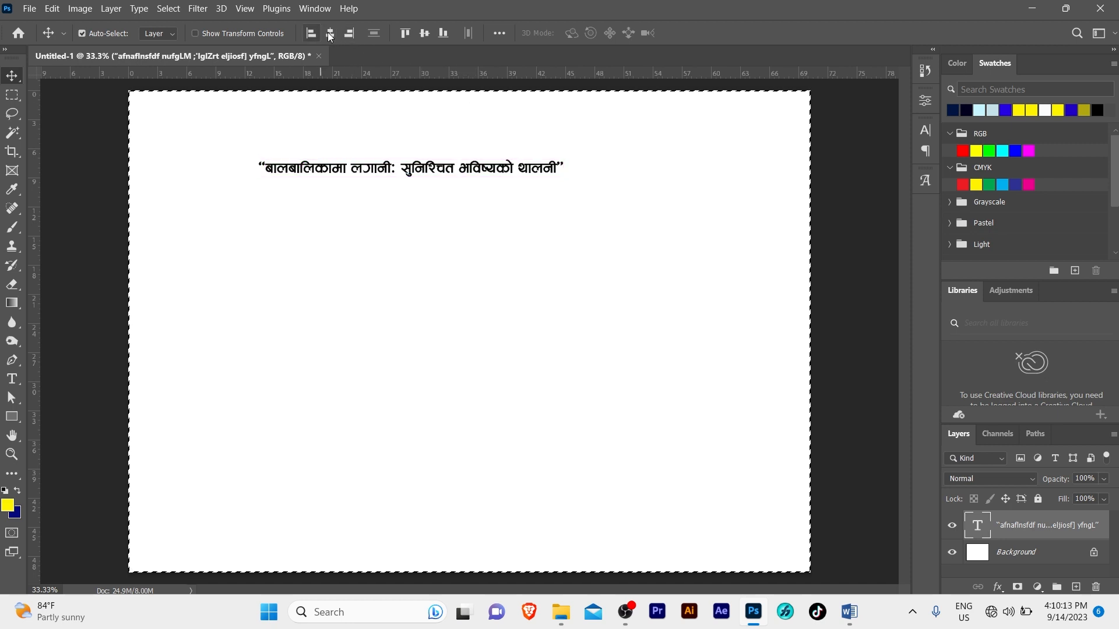
click(330, 34)
key(ctrl+d)
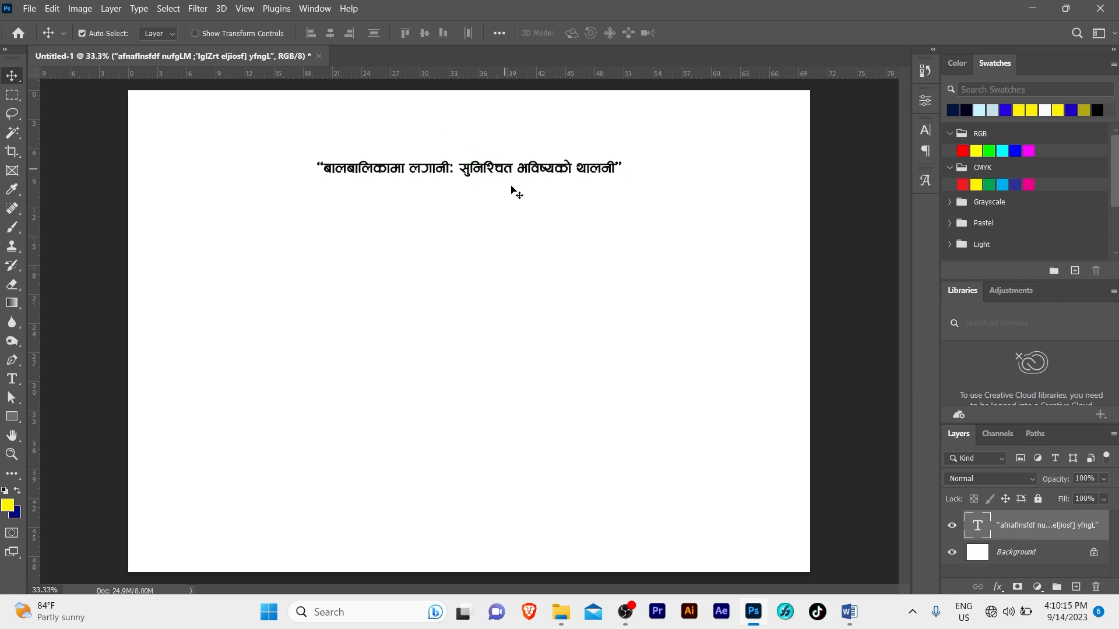
Zoom in closer around the title text
double_click(492, 173)
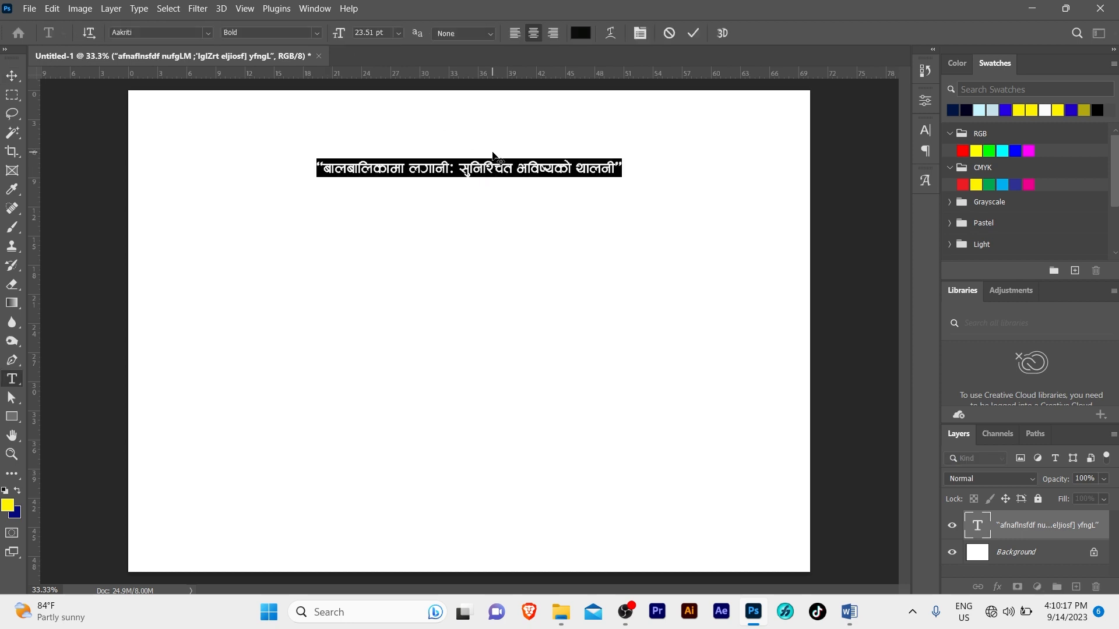
key(Escape)
key(v)
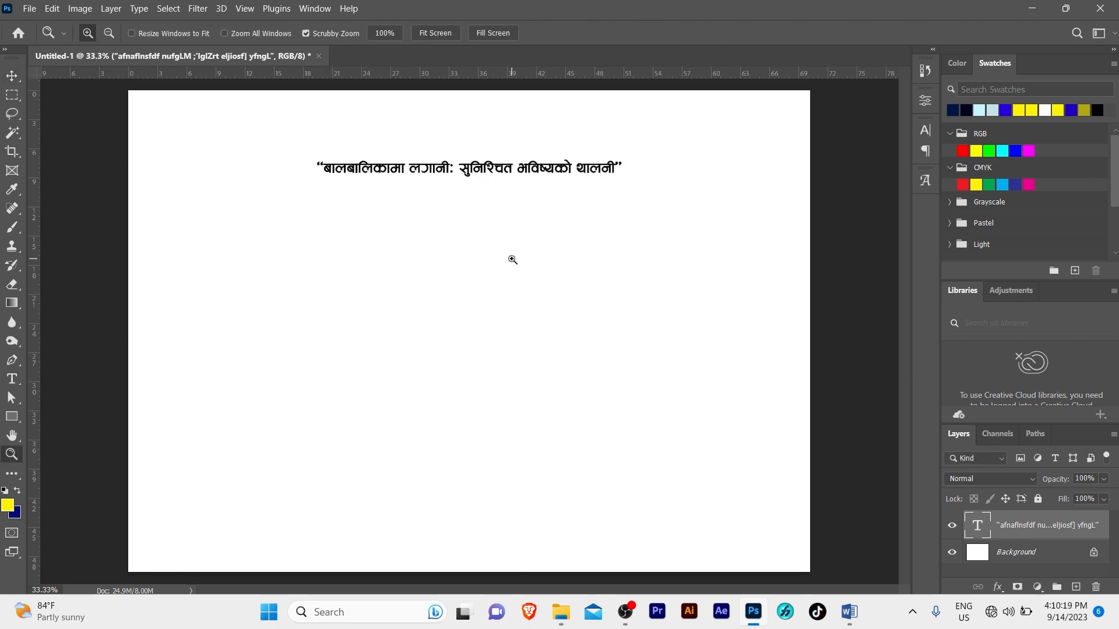
ctrl+click(511, 257)
drag(512, 263, 517, 297)
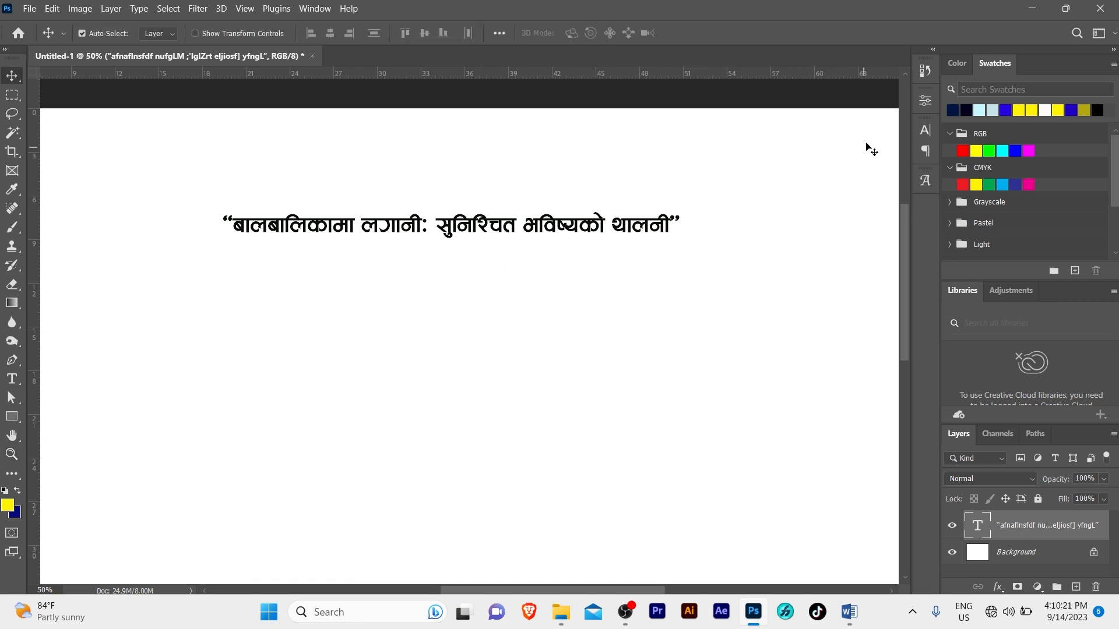
Make the title Italic and nudge it slightly higher on the whole-page view
click(927, 131)
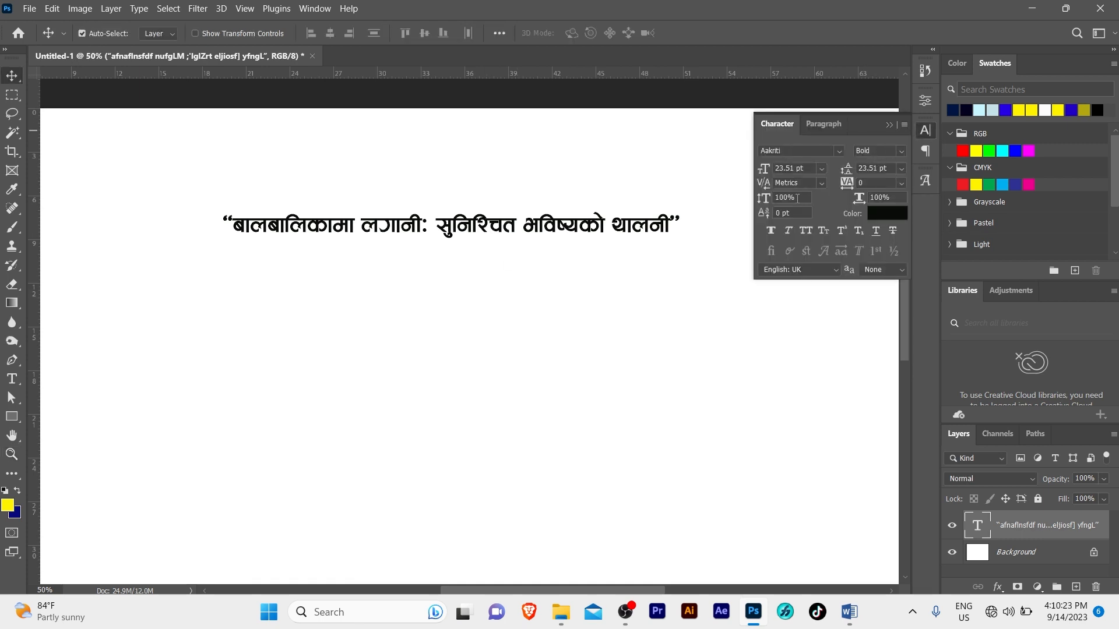
click(898, 152)
click(899, 166)
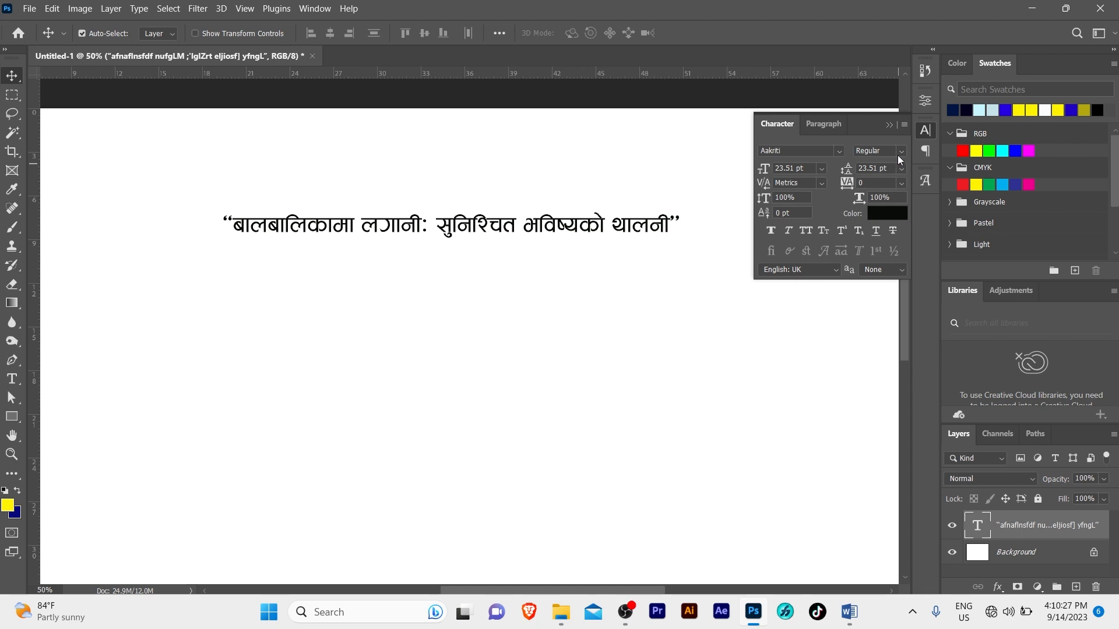
click(902, 154)
click(891, 174)
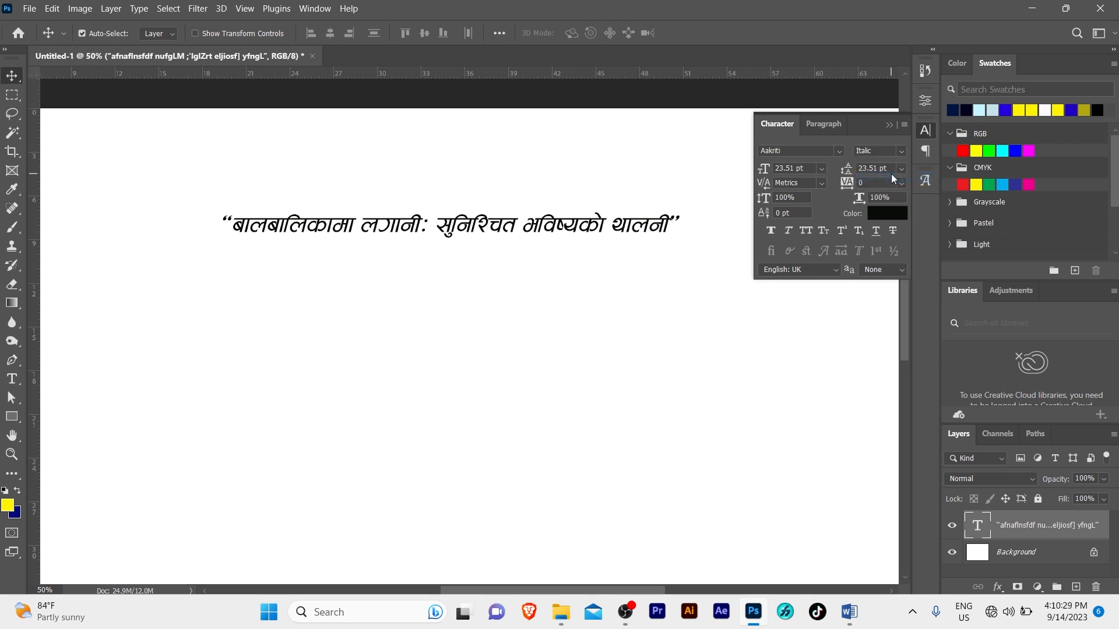
click(887, 125)
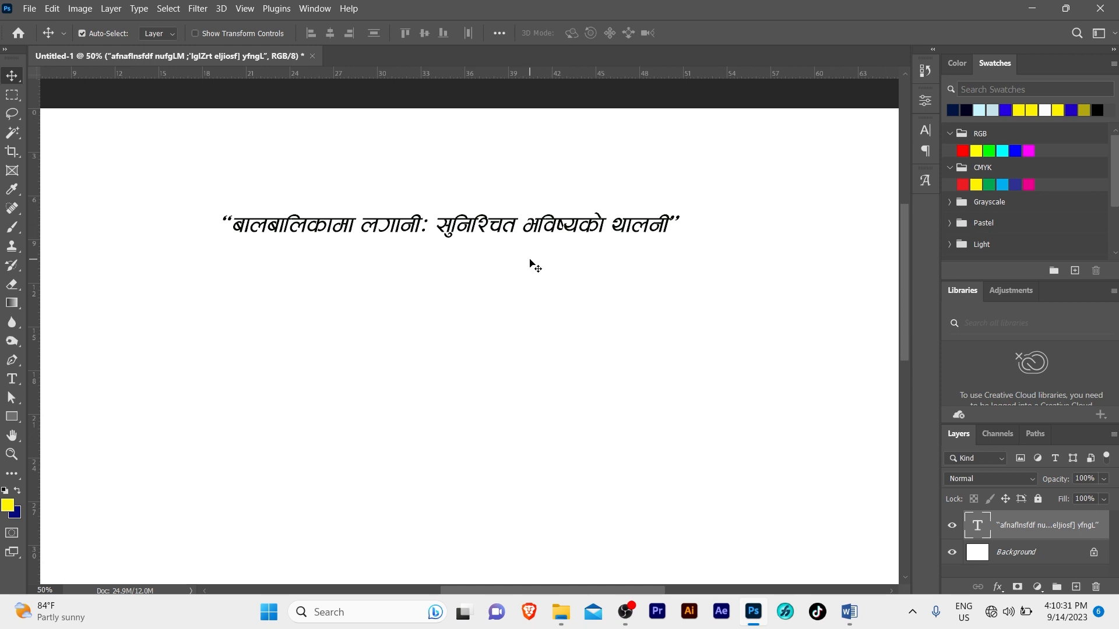
key(z)
alt+click(497, 278)
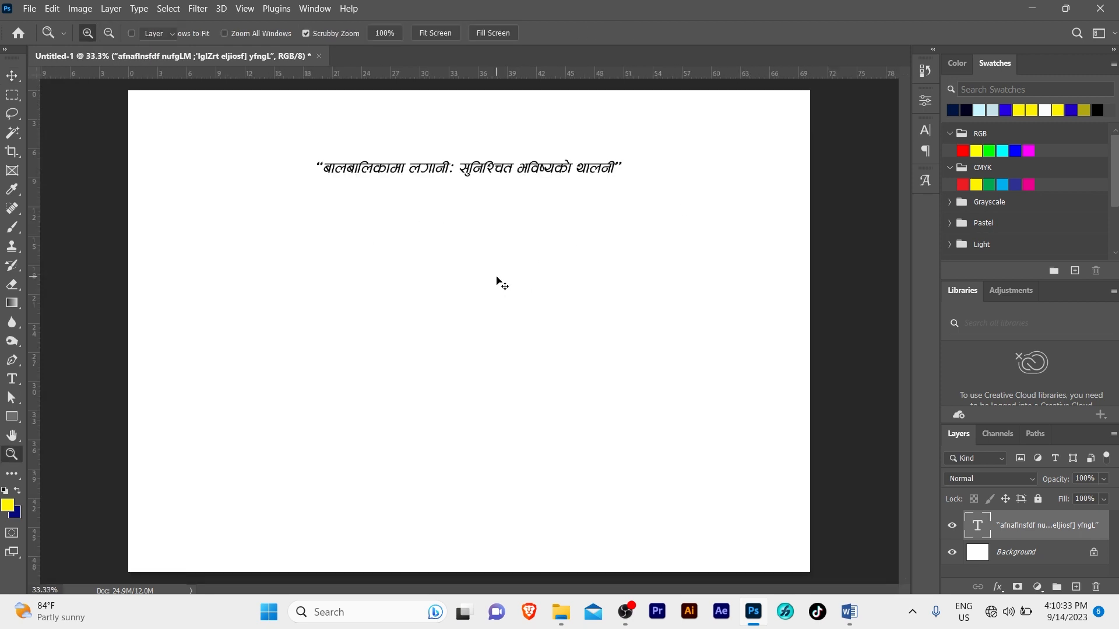
key(v)
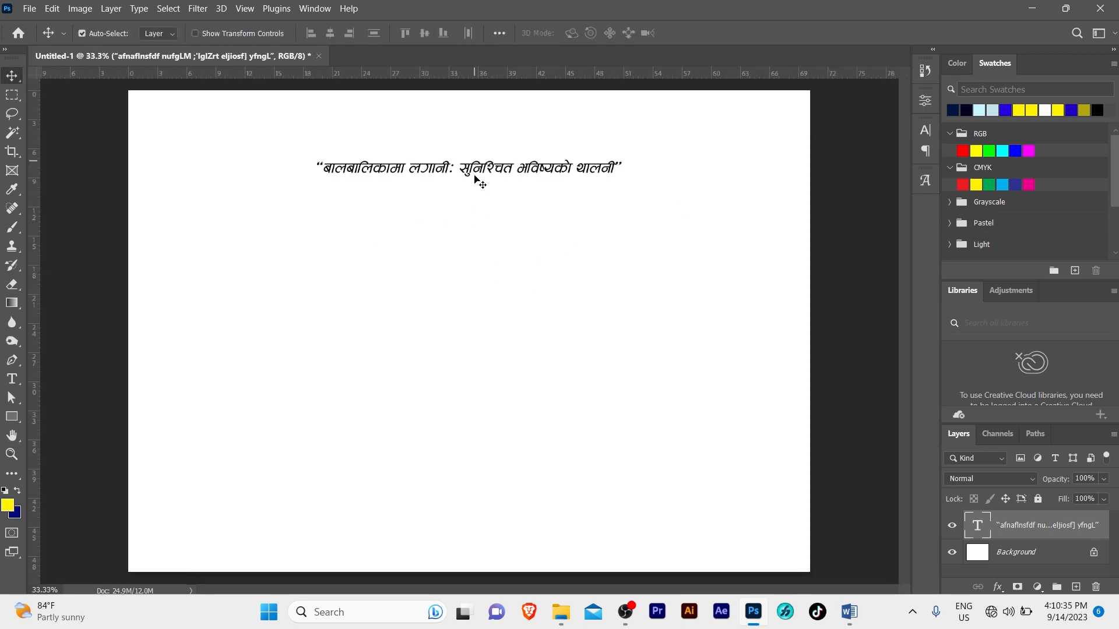
mouse_move(475, 174)
mouse_down()
mouse_move(471, 150)
mouse_move(490, 149)
mouse_move(488, 182)
mouse_up()
click(484, 199)
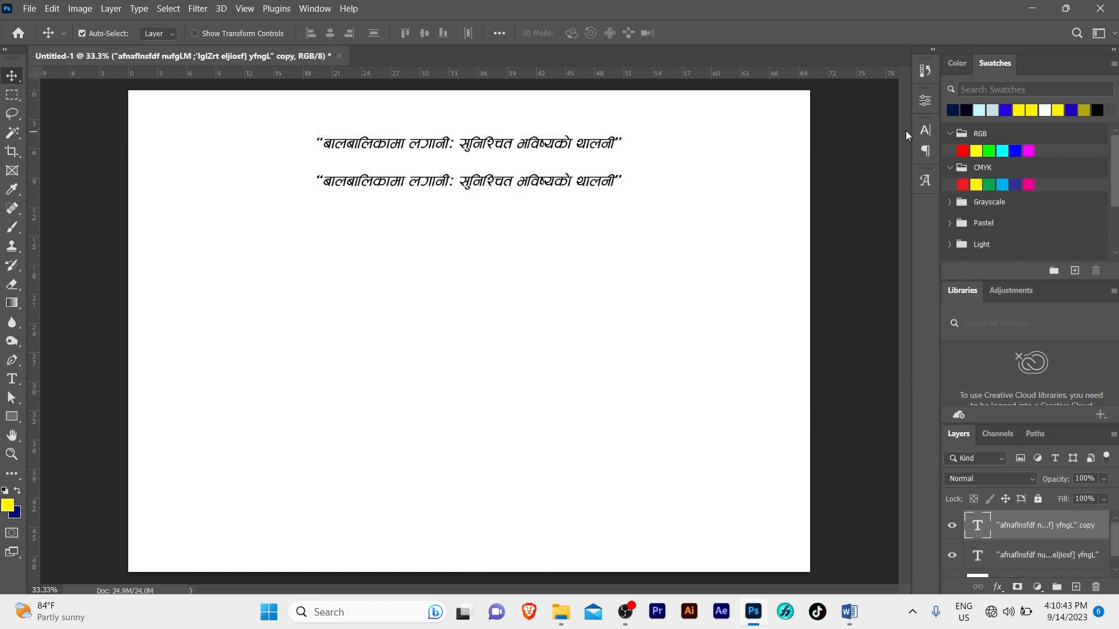
Set the duplicate title line beneath it to Regular weight
click(922, 129)
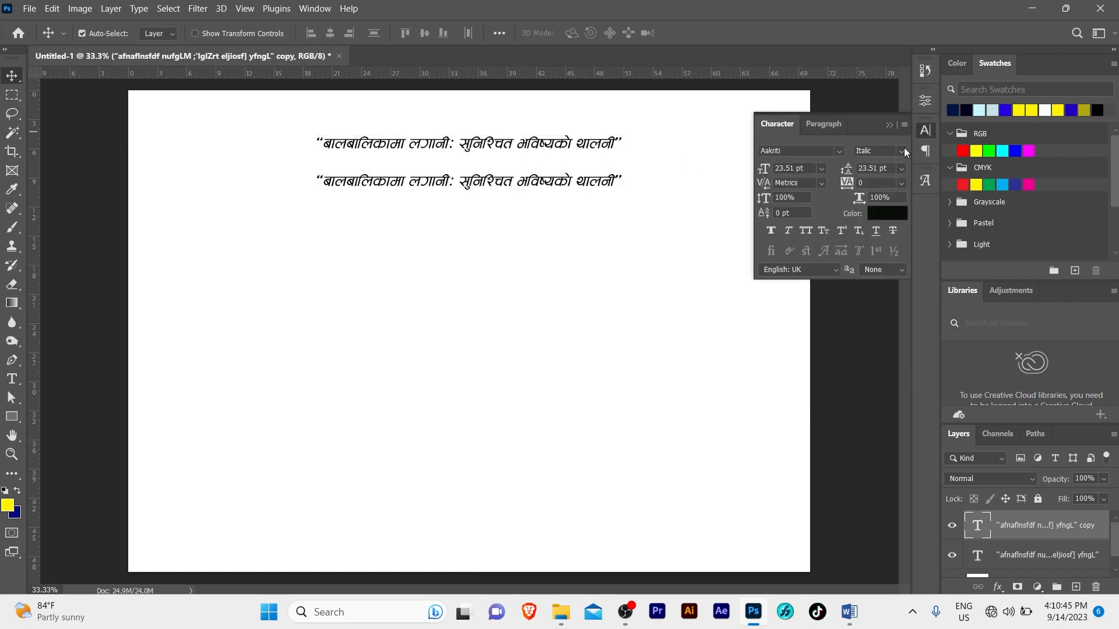
click(903, 148)
click(894, 176)
click(903, 153)
click(874, 164)
click(497, 265)
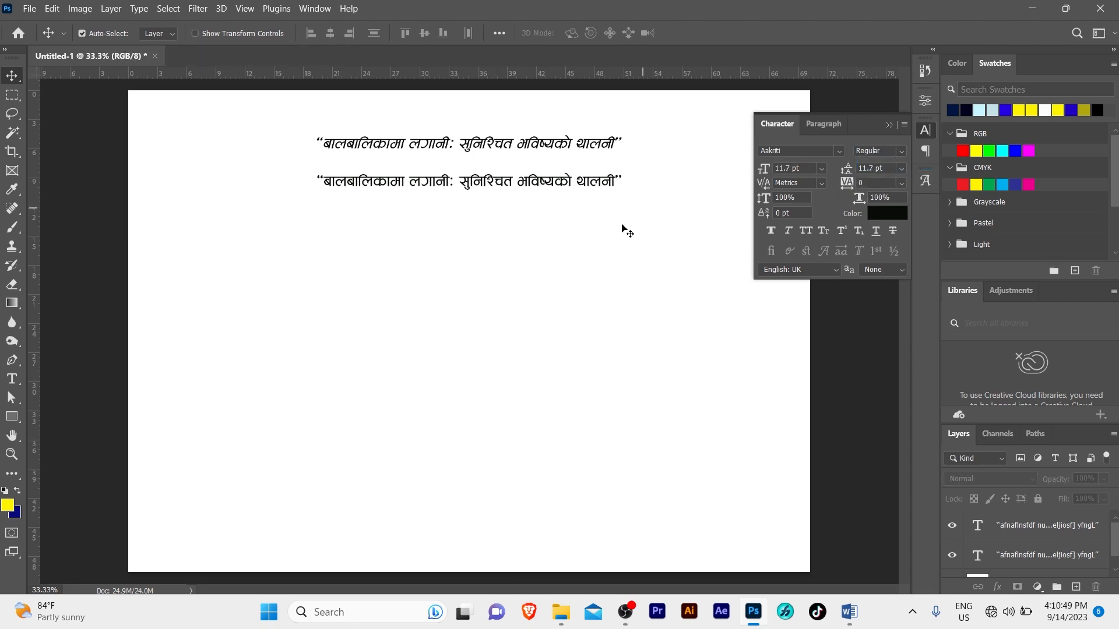
click(887, 126)
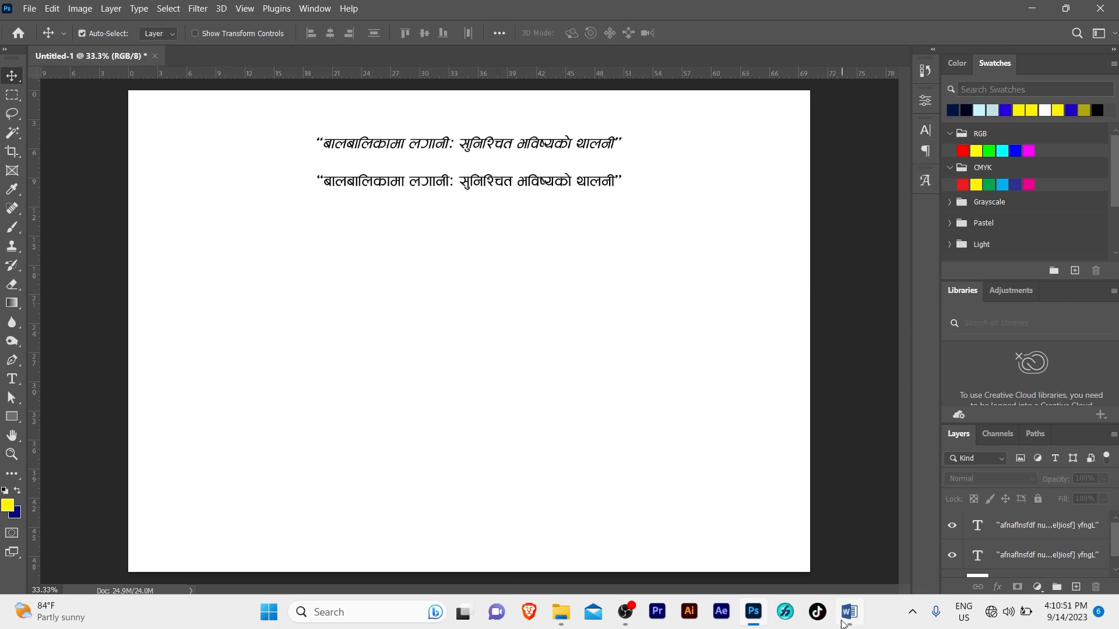
Copy the municipality name line from the Word document
click(849, 612)
drag(305, 246, 396, 248)
key(ctrl+c)
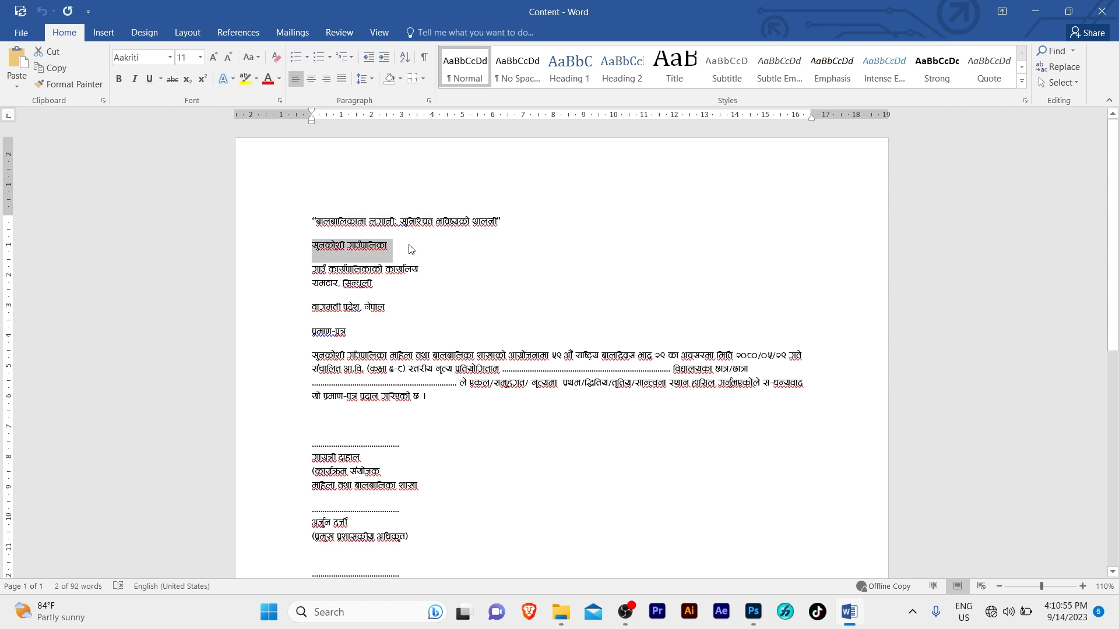
click(757, 617)
Paste the municipality name over the duplicate line, enlarge it to 288% and recentre it
triple_click(448, 175)
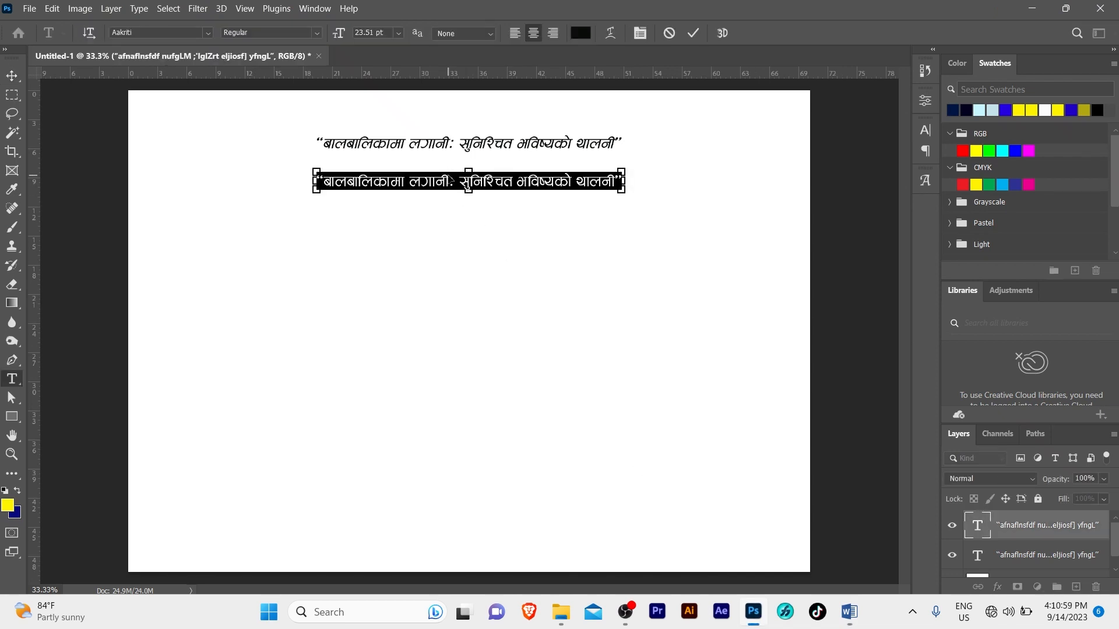
key(ctrl+v)
key(ctrl+Return)
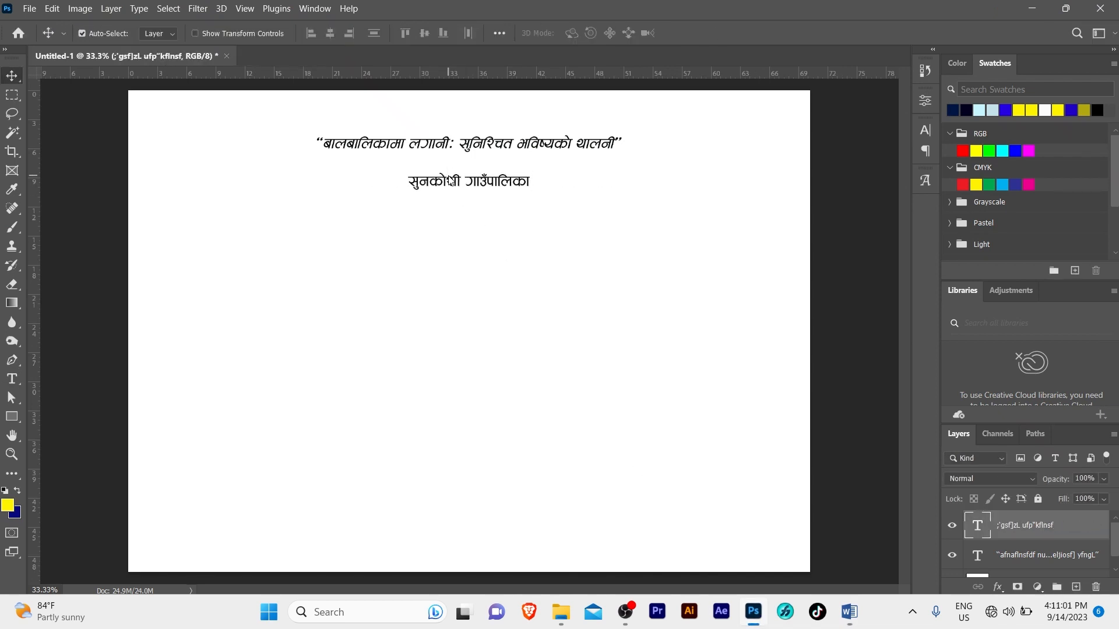
key(ctrl+g)
key(ctrl+t)
drag(534, 178, 757, 181)
drag(657, 190, 506, 286)
key(Return)
Set the title font to Ganess
click(544, 196)
click(508, 192)
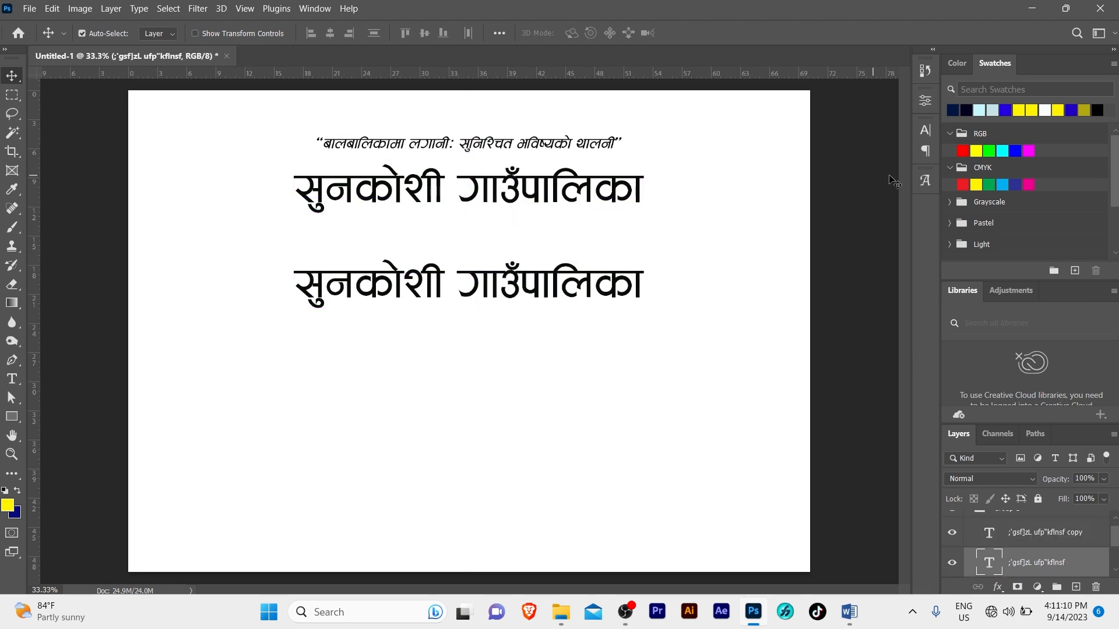
click(930, 132)
click(790, 152)
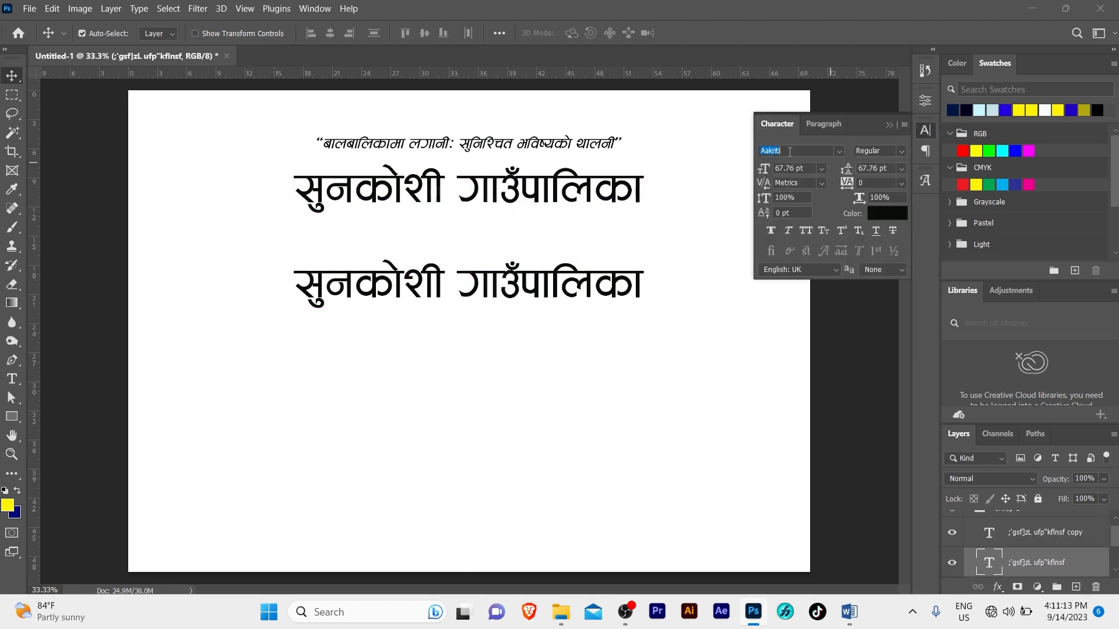
click(839, 152)
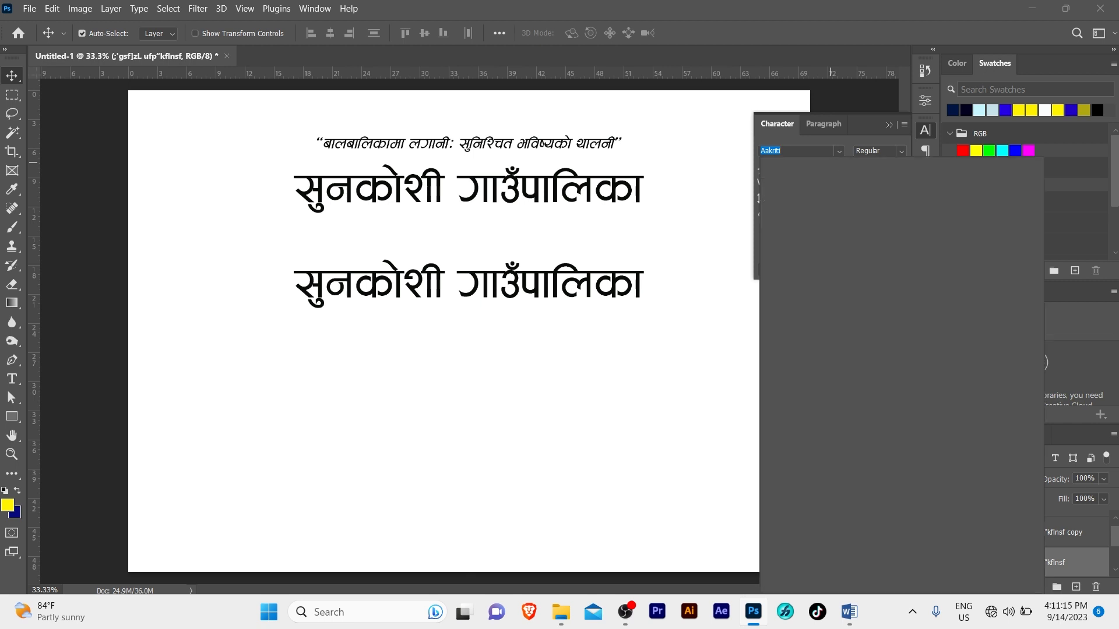
click(817, 197)
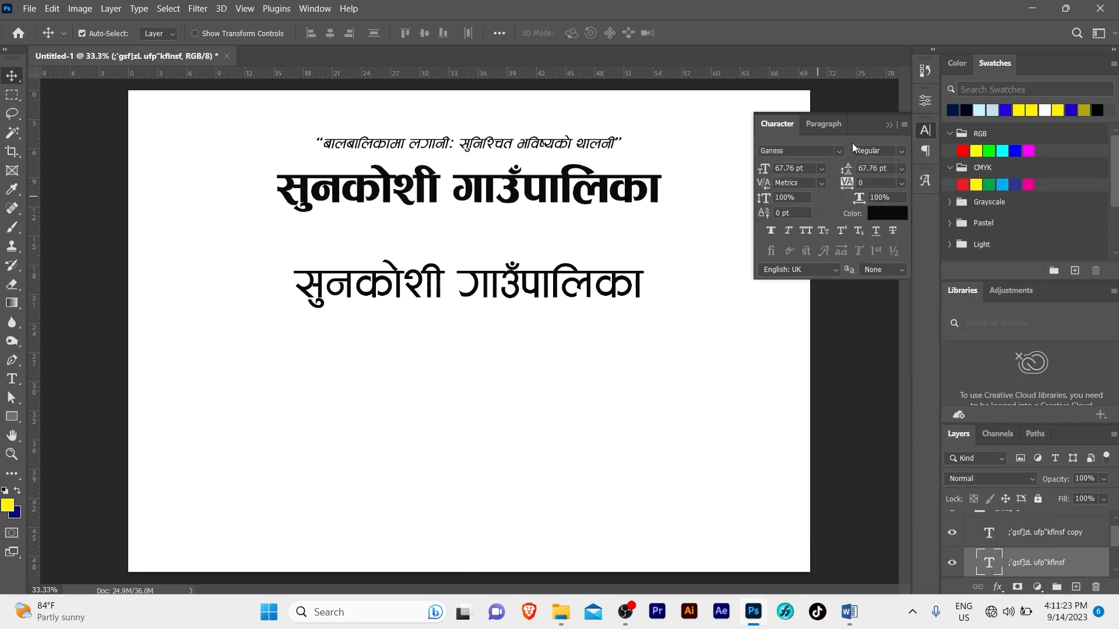
click(888, 125)
Nudge the bold title up and shrink the lower copy beneath it
drag(539, 202, 534, 190)
key(shift+Up)
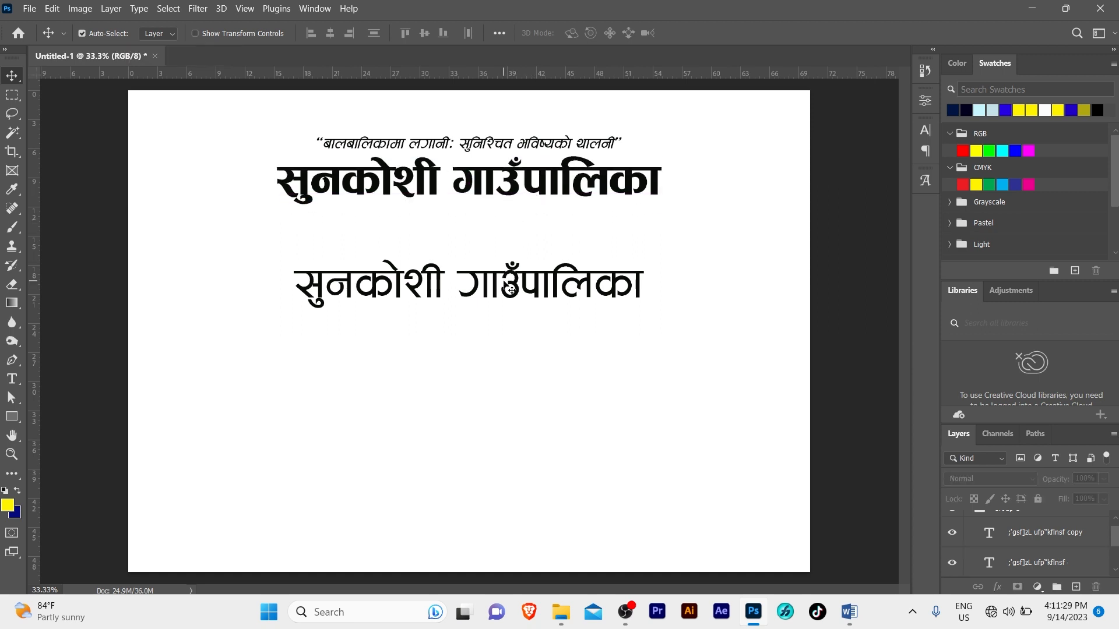
drag(505, 284, 504, 252)
key(ctrl+t)
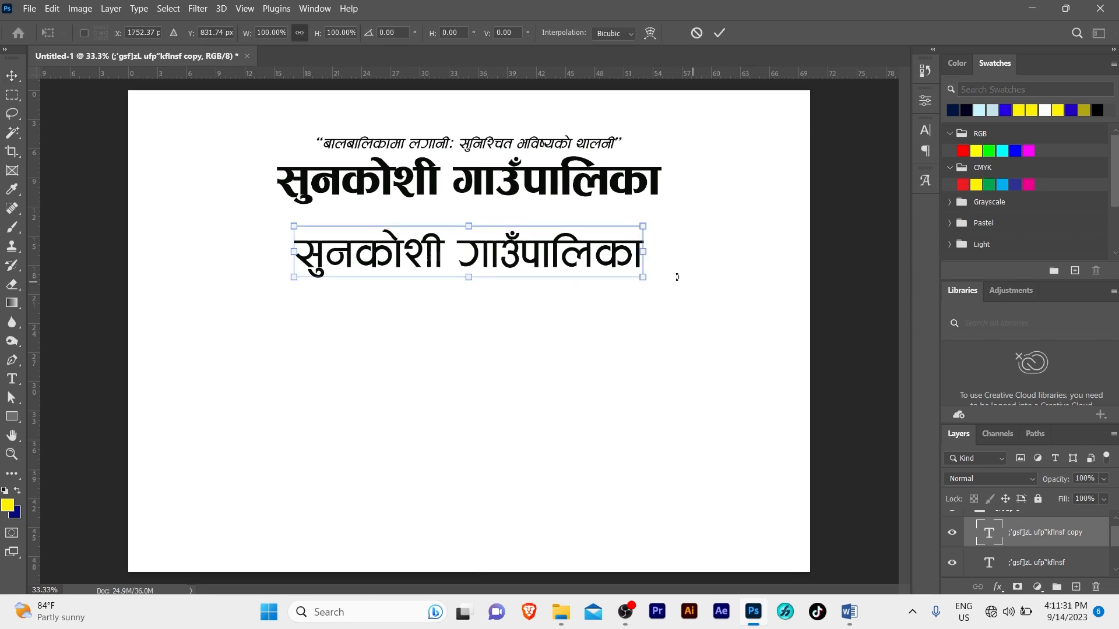
drag(639, 276, 539, 265)
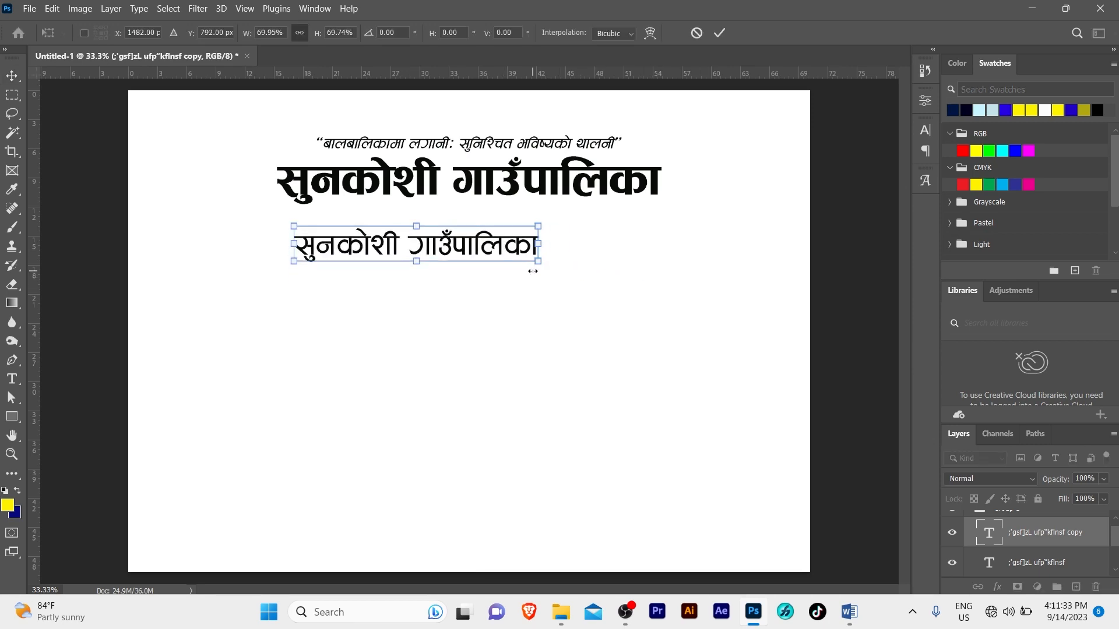
key(Return)
Copy the two-line office address paragraph from the Word document
click(856, 611)
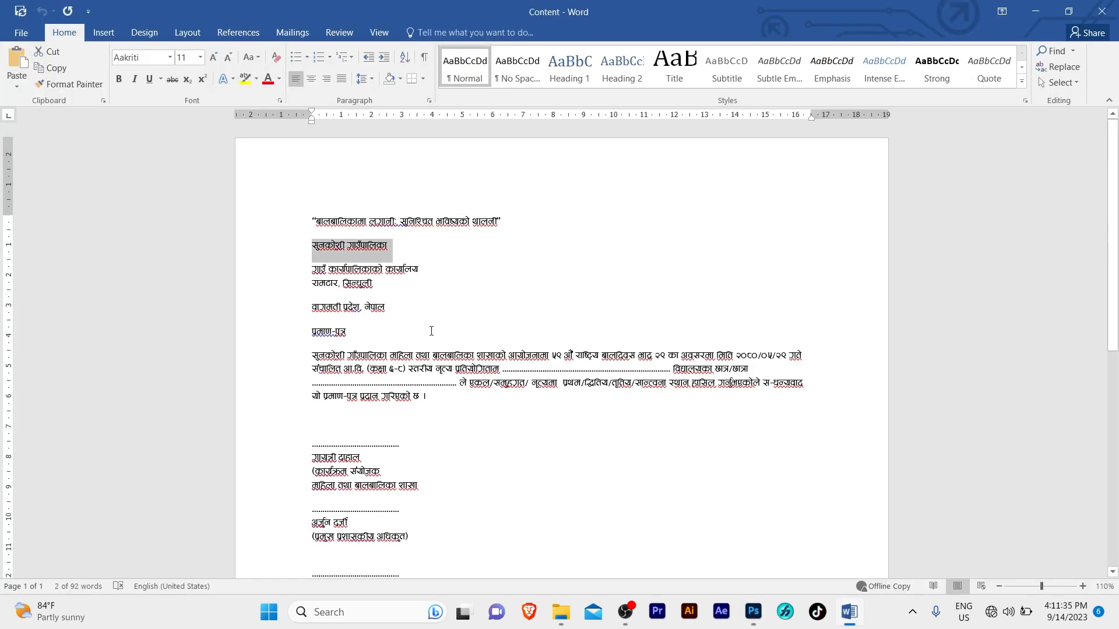
double_click(284, 272)
key(ctrl+c)
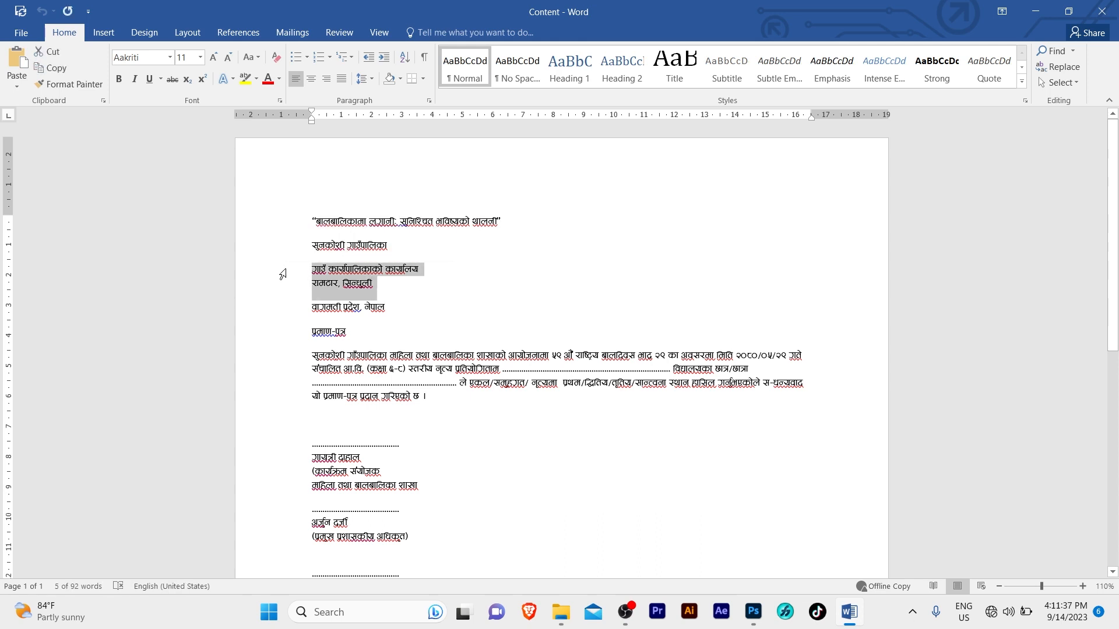
click(753, 612)
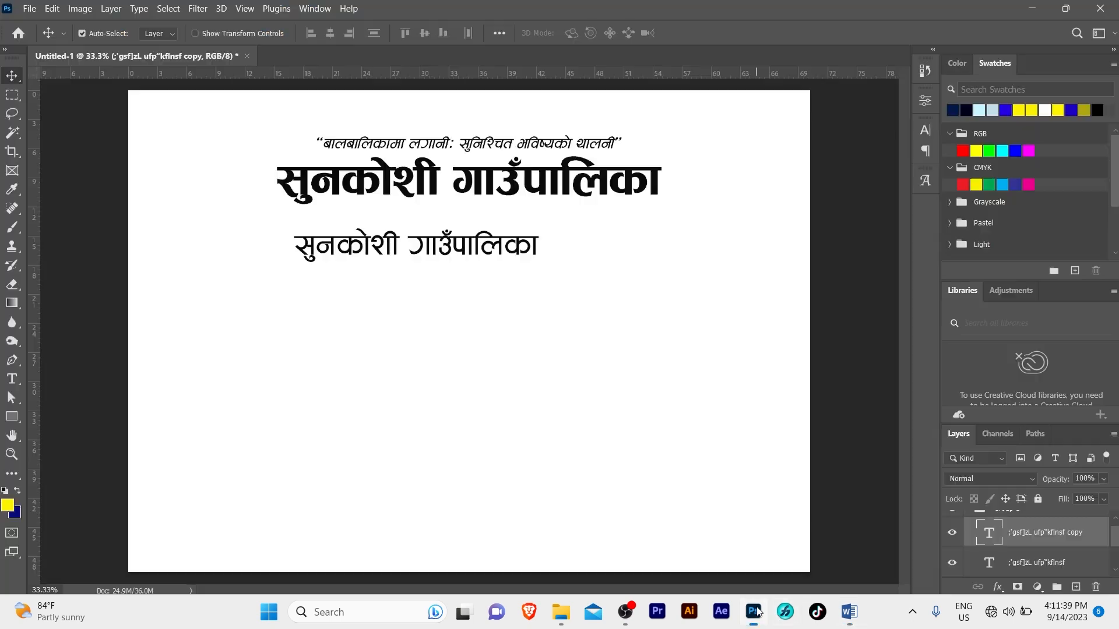
Paste the office address into the lower line, putting रामटार, सिन्धुली on its own line
double_click(470, 249)
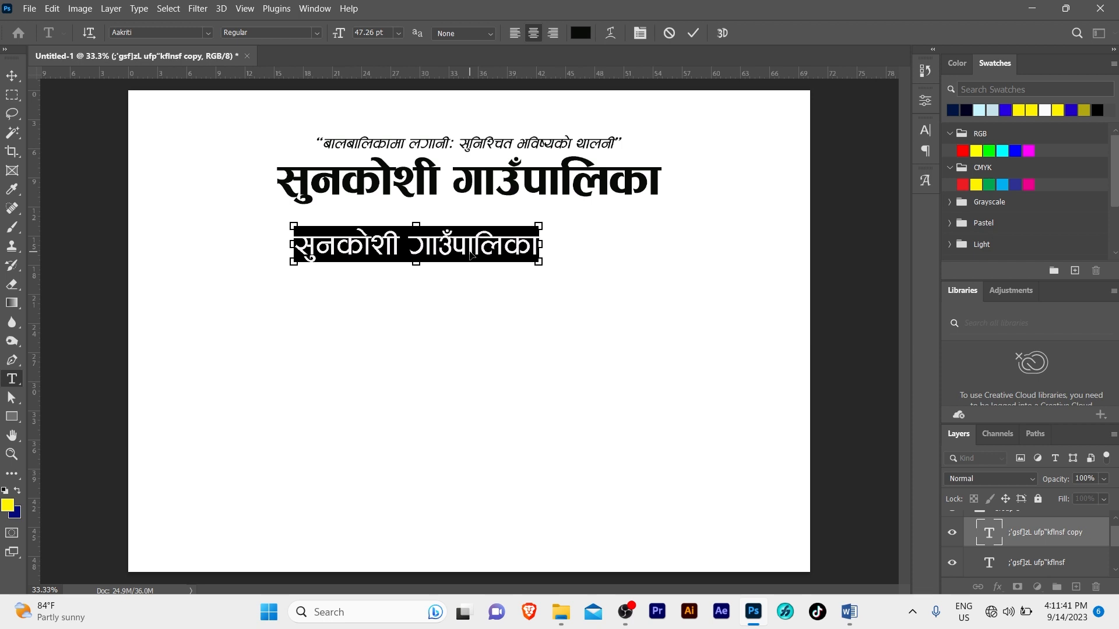
key(ctrl+v)
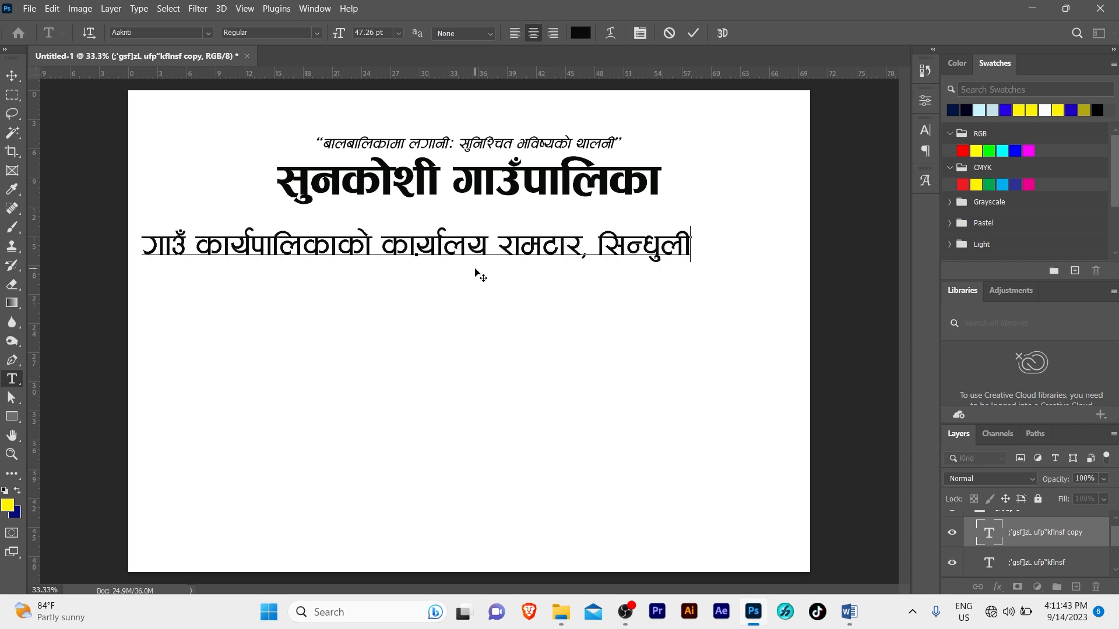
key(ctrl+Return)
drag(431, 256, 573, 252)
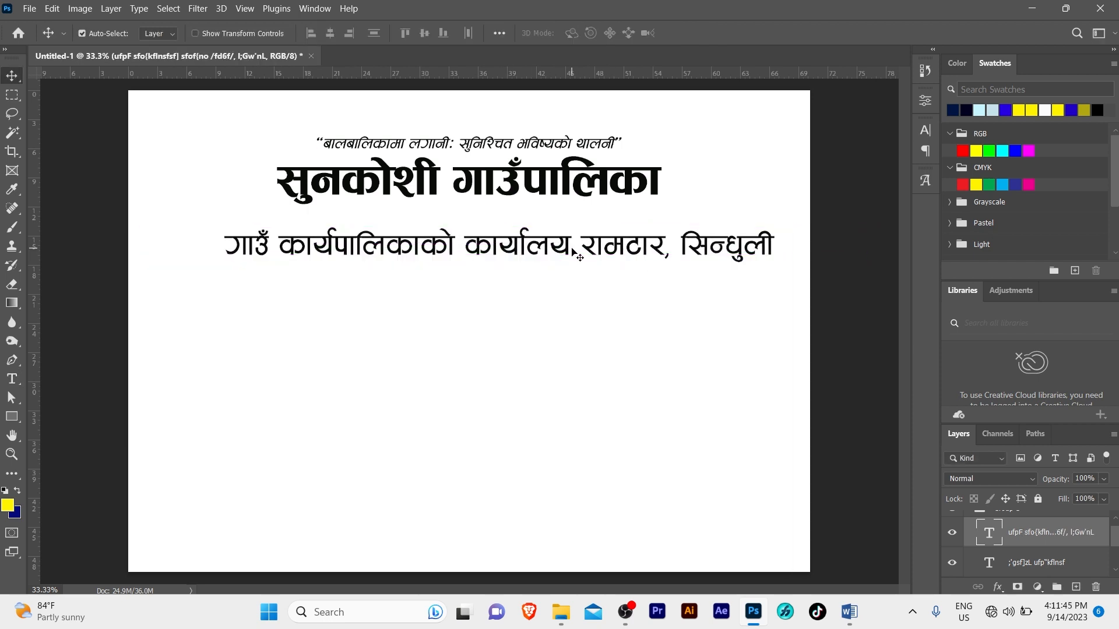
double_click(581, 251)
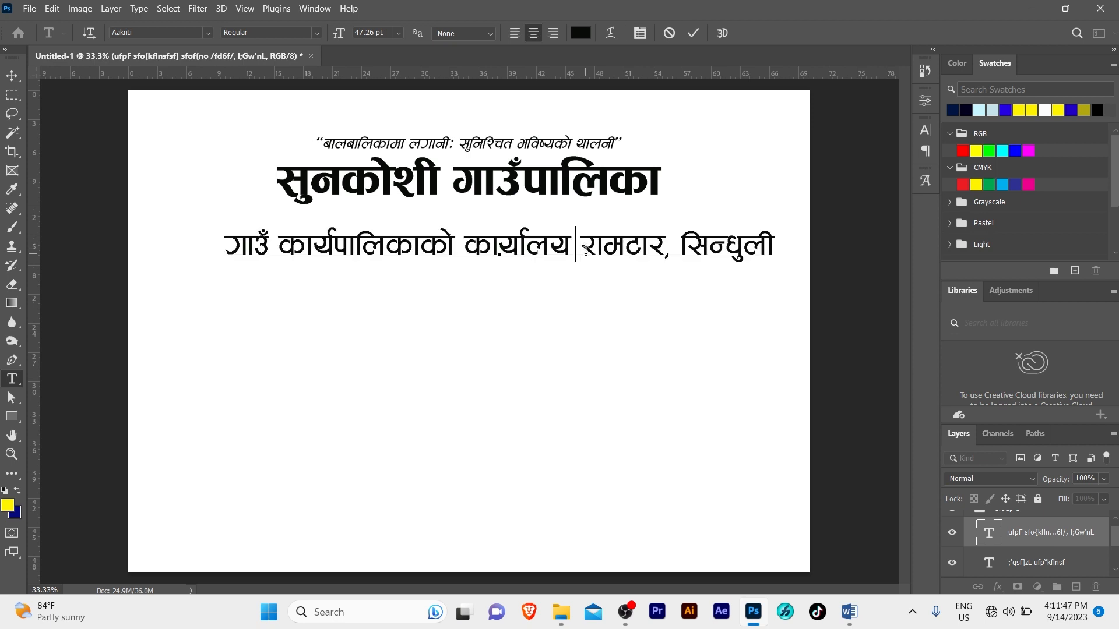
key(Delete)
key(Return)
key(ctrl+Return)
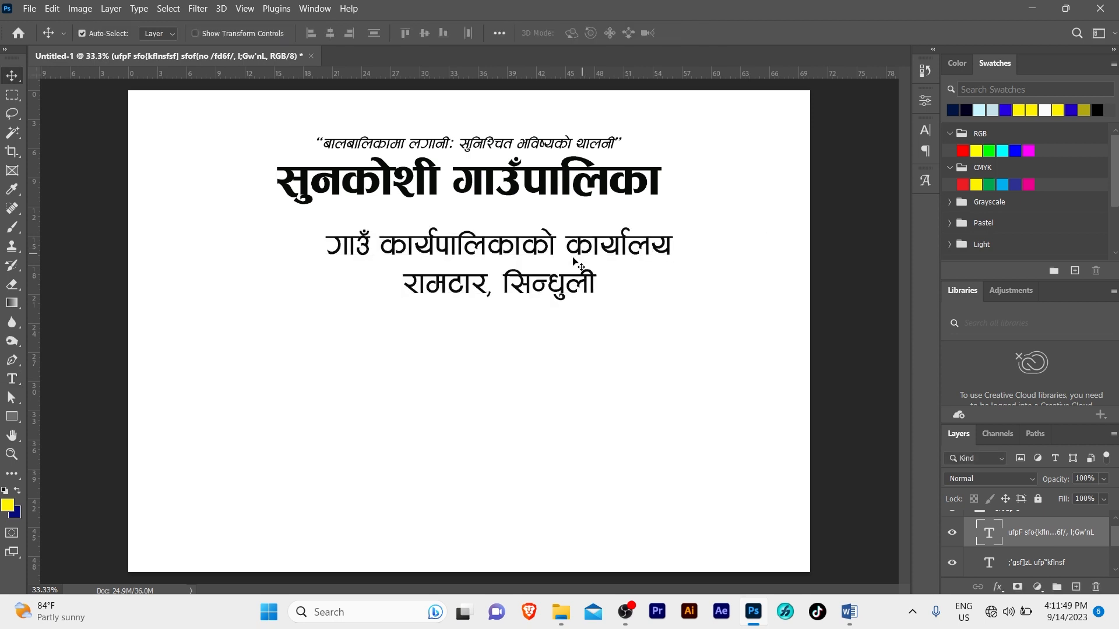
Shrink the address, move it just below the title, and make it Bold
key(ctrl+t)
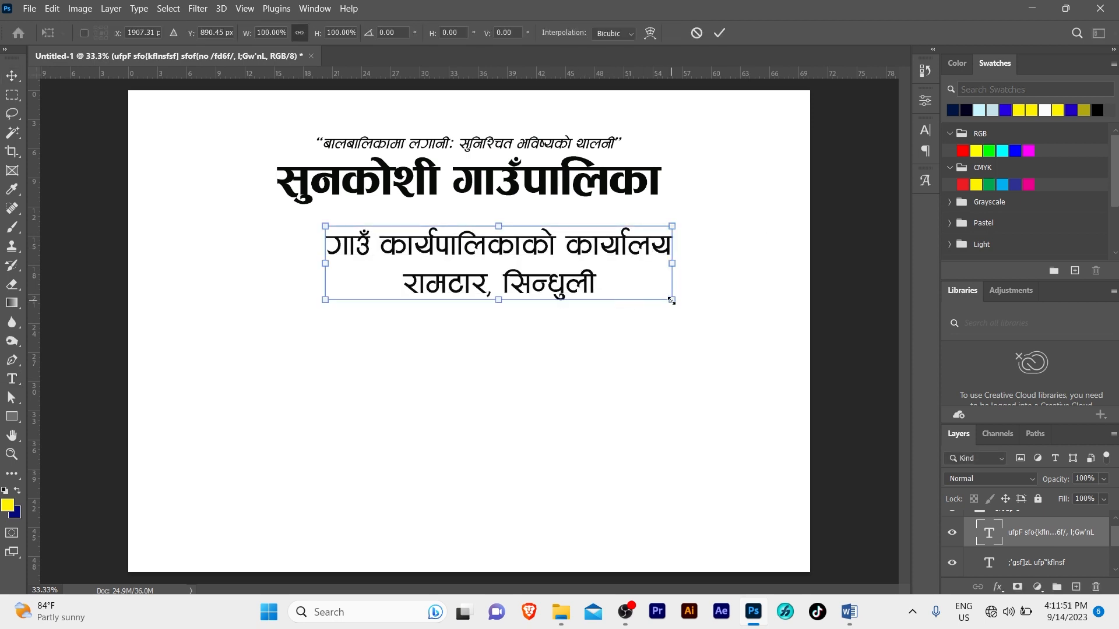
drag(671, 301, 544, 270)
key(Return)
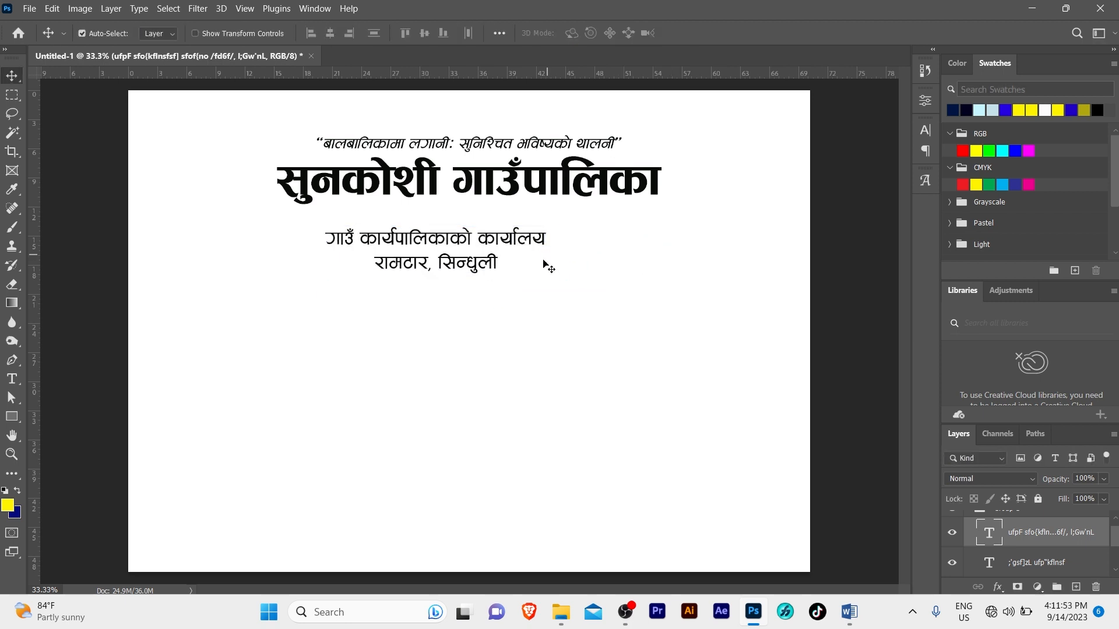
drag(459, 247, 478, 230)
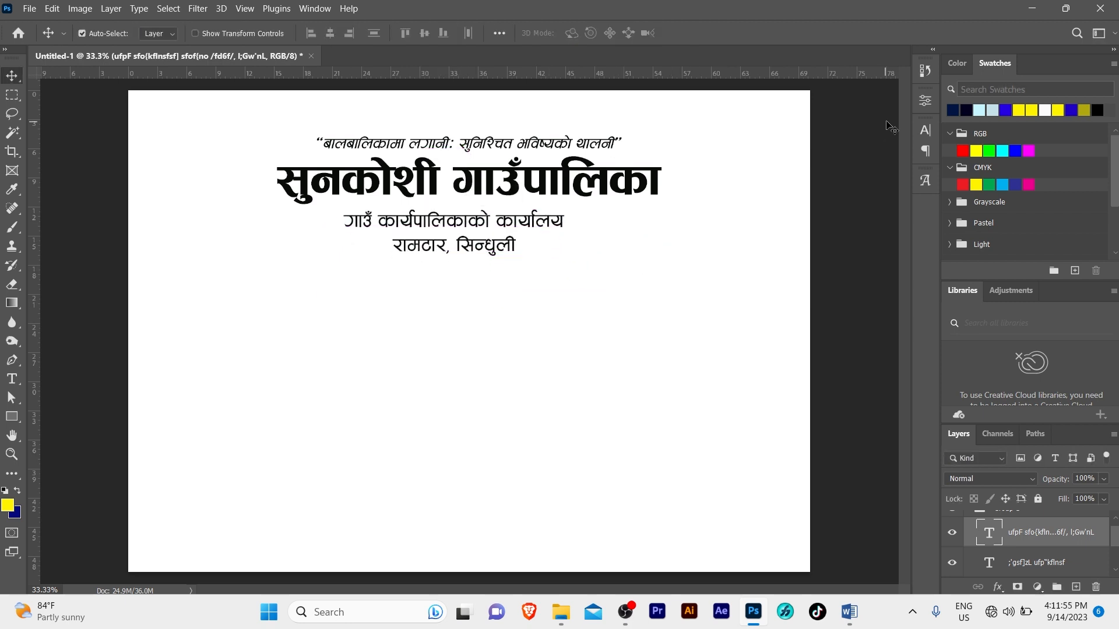
click(929, 124)
click(902, 151)
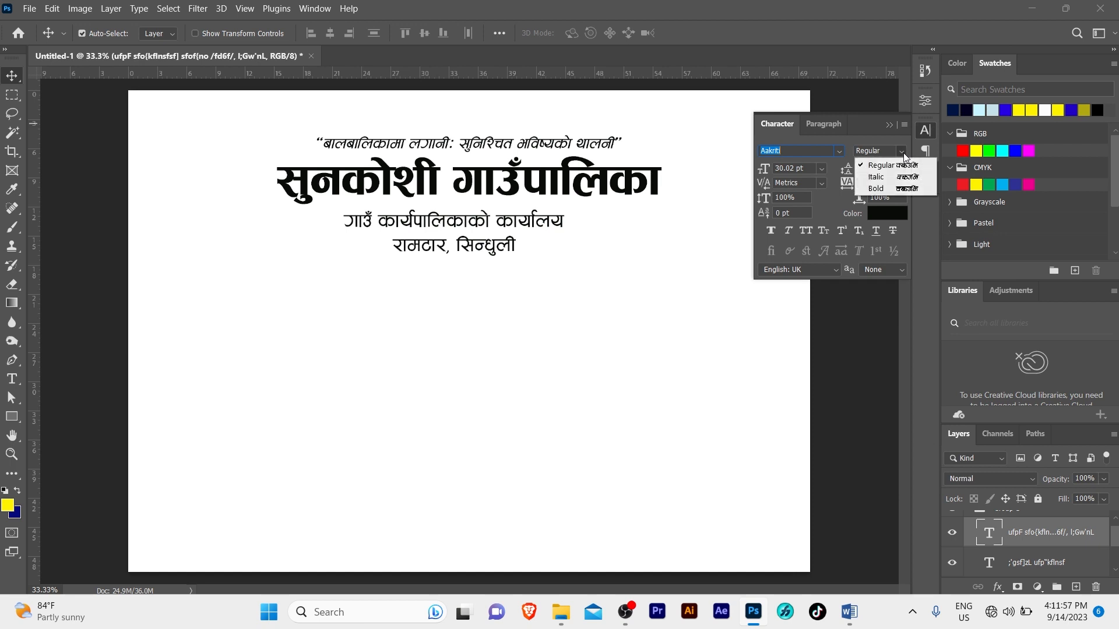
click(886, 188)
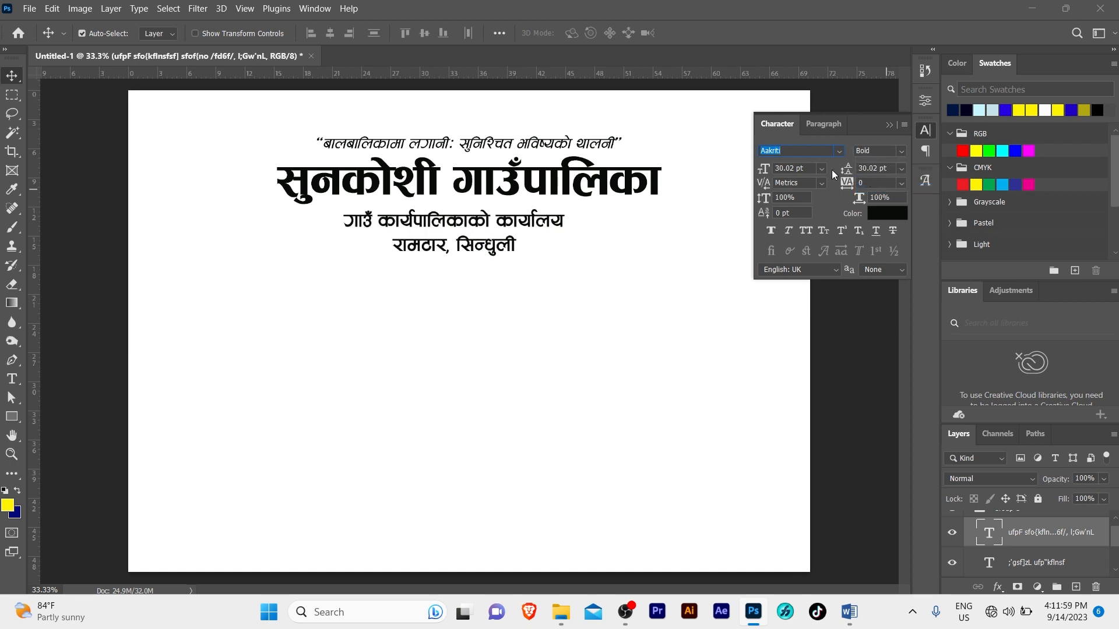
click(889, 125)
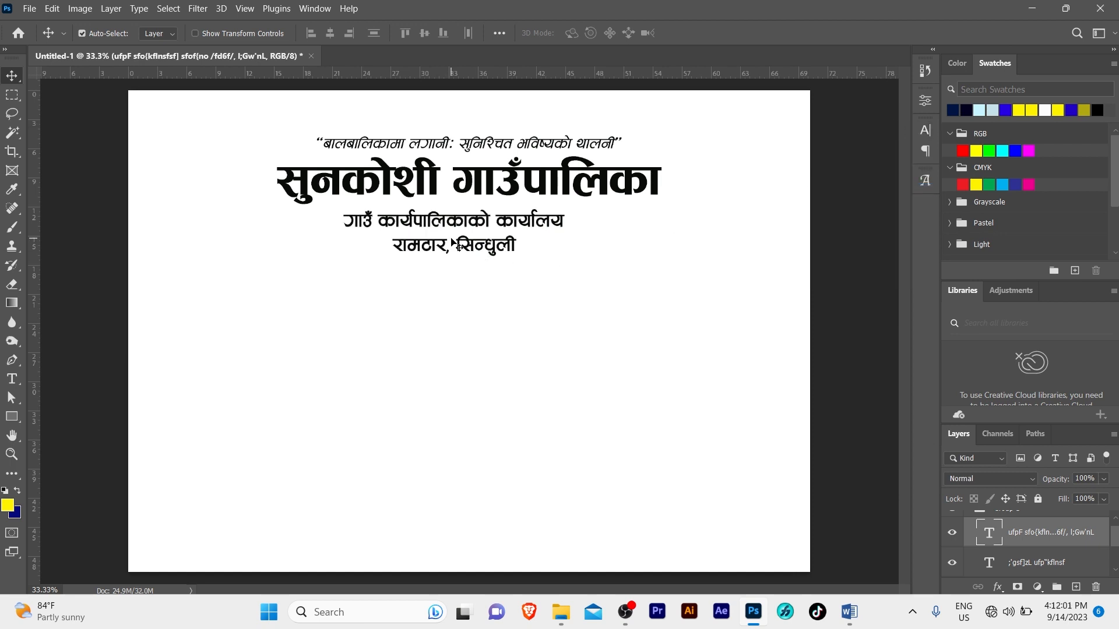
key(ctrl+t)
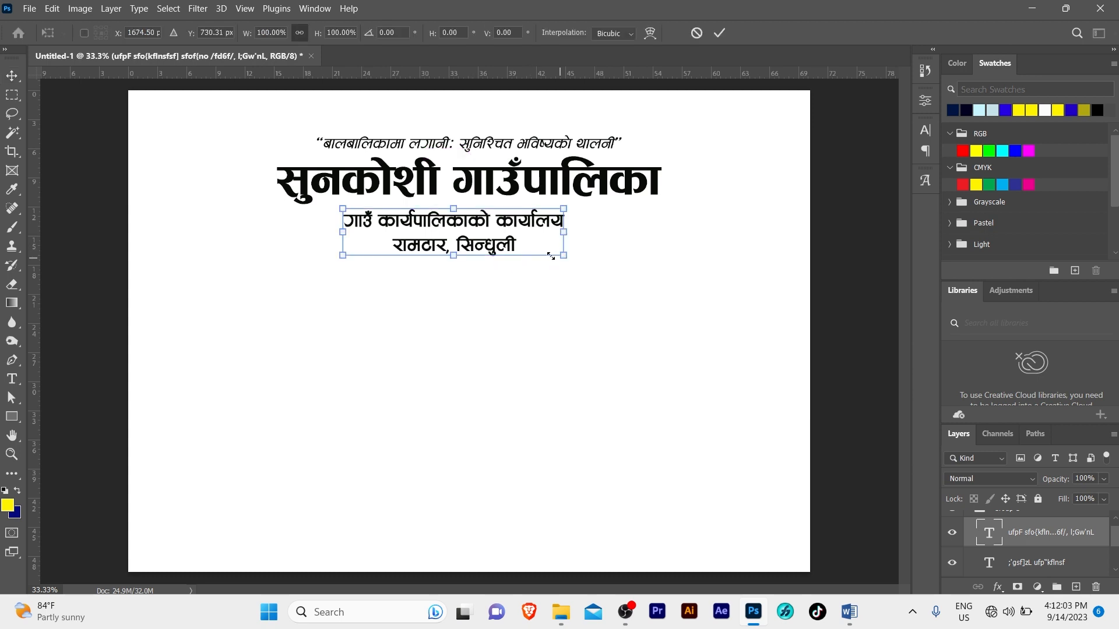
drag(551, 256, 507, 249)
key(Return)
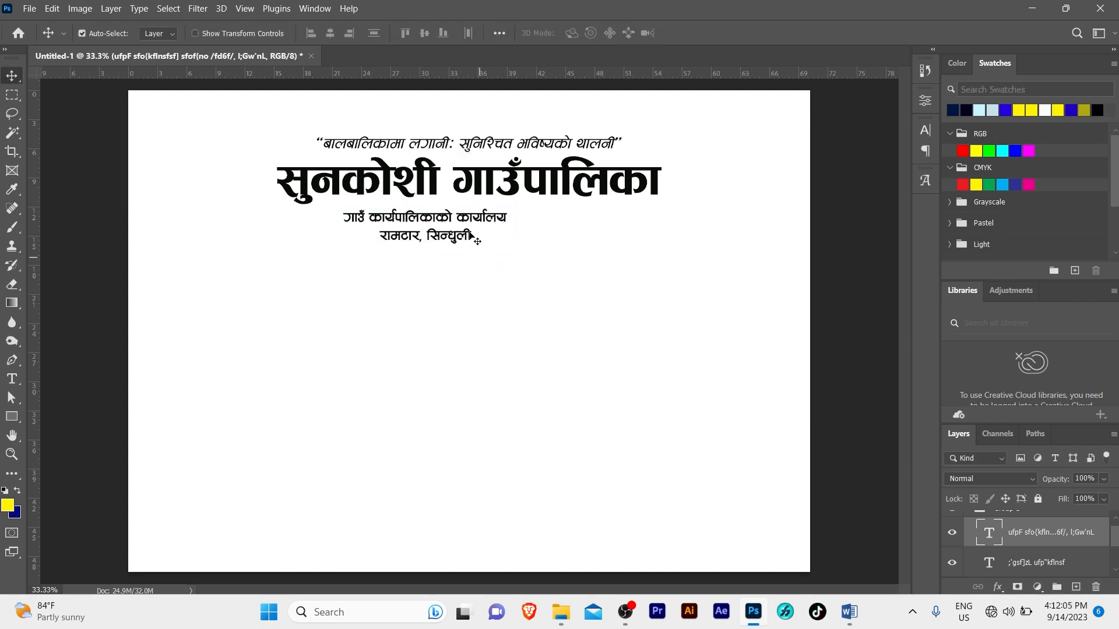
Centre the address horizontally on the canvas with Align Horizontal Centers
drag(413, 110, 452, 339)
key(ctrl+a)
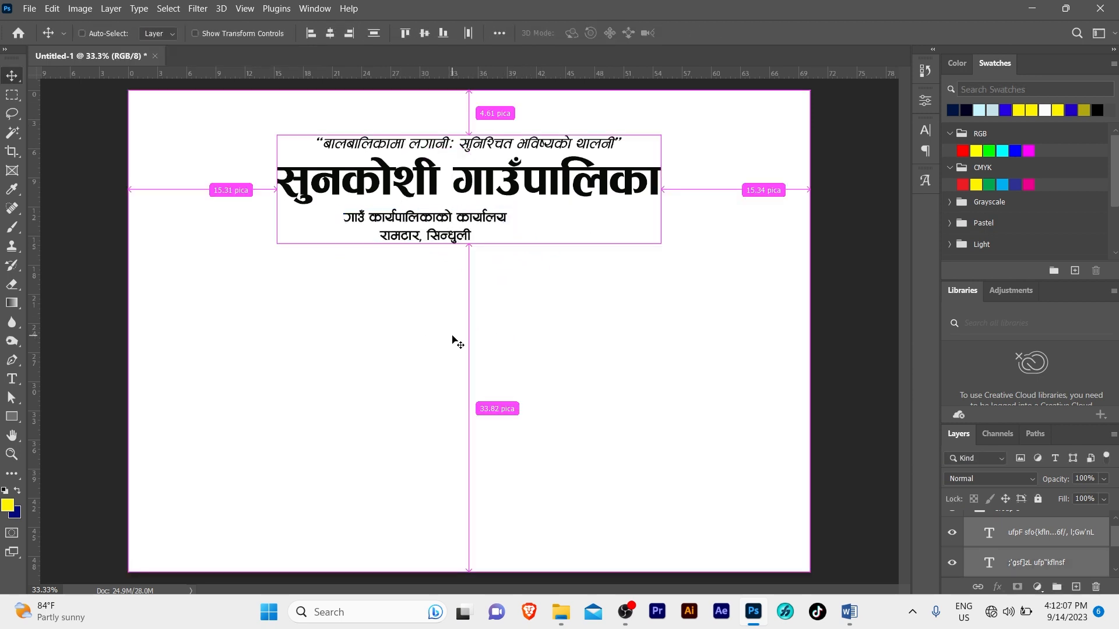
click(330, 35)
key(ctrl+d)
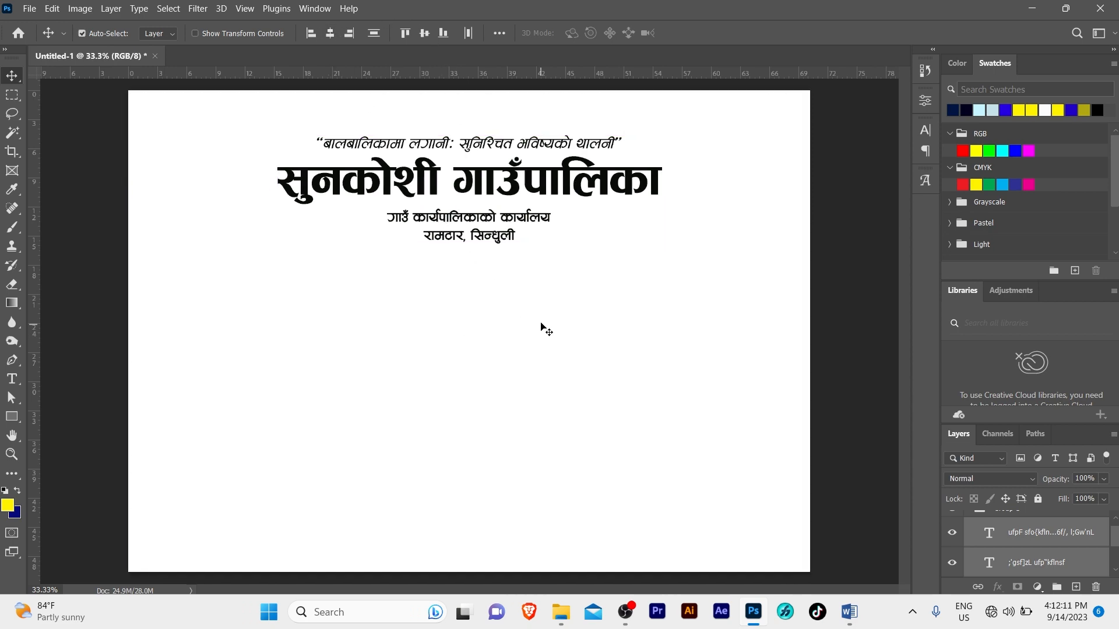
key(z)
click(525, 278)
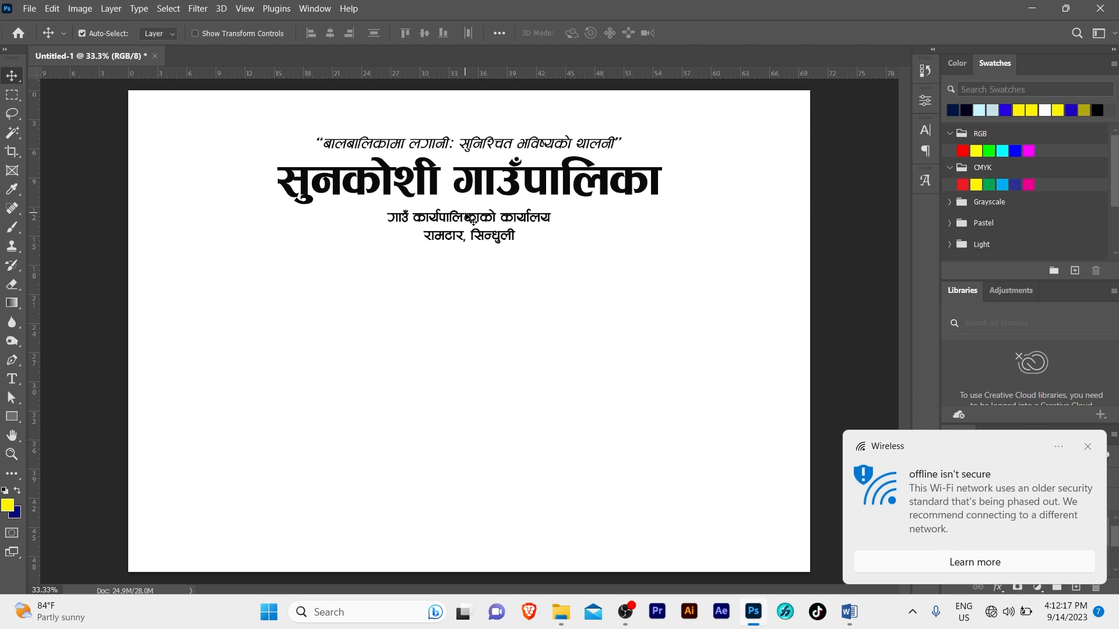
Duplicate the address block lower down and copy the बागमती प्रदेश, नेपाल line from Word
drag(481, 222, 554, 277)
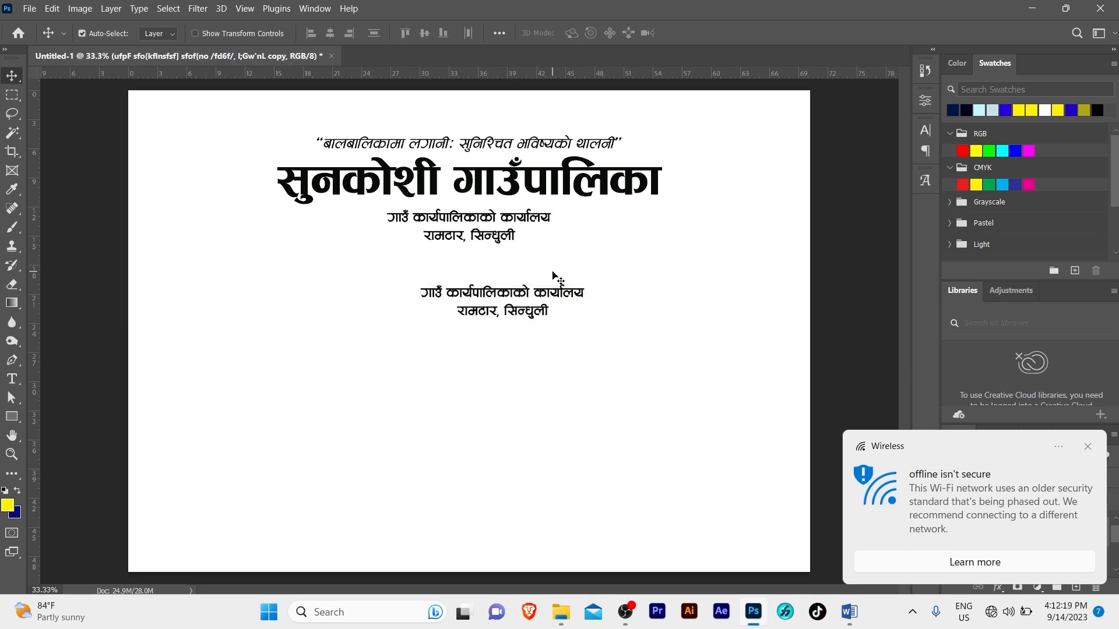
click(848, 611)
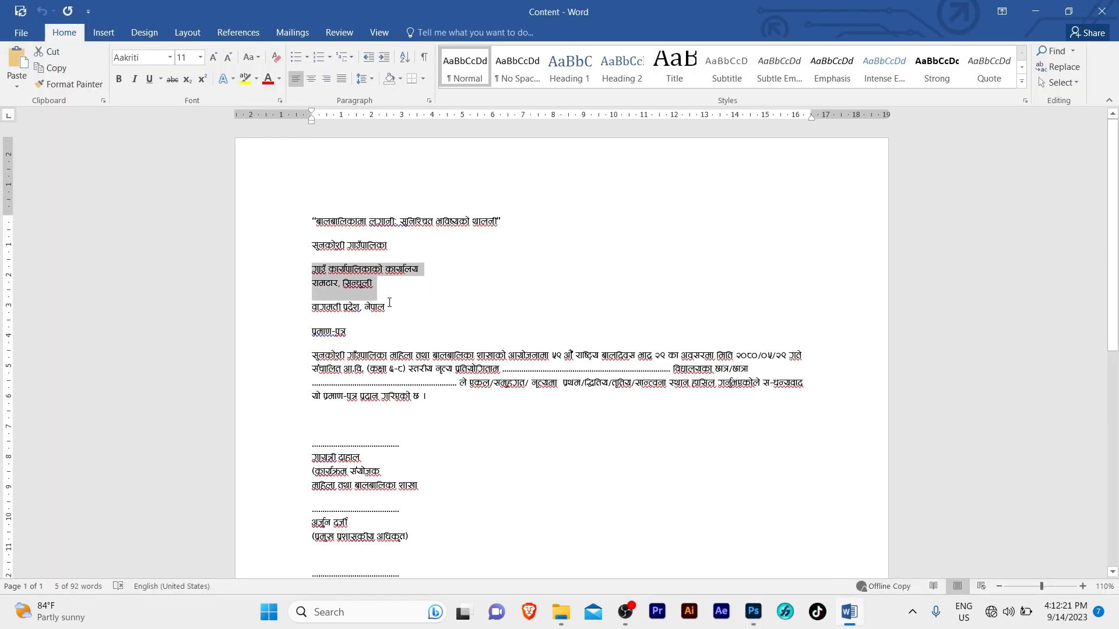
drag(389, 303, 296, 314)
key(ctrl+c)
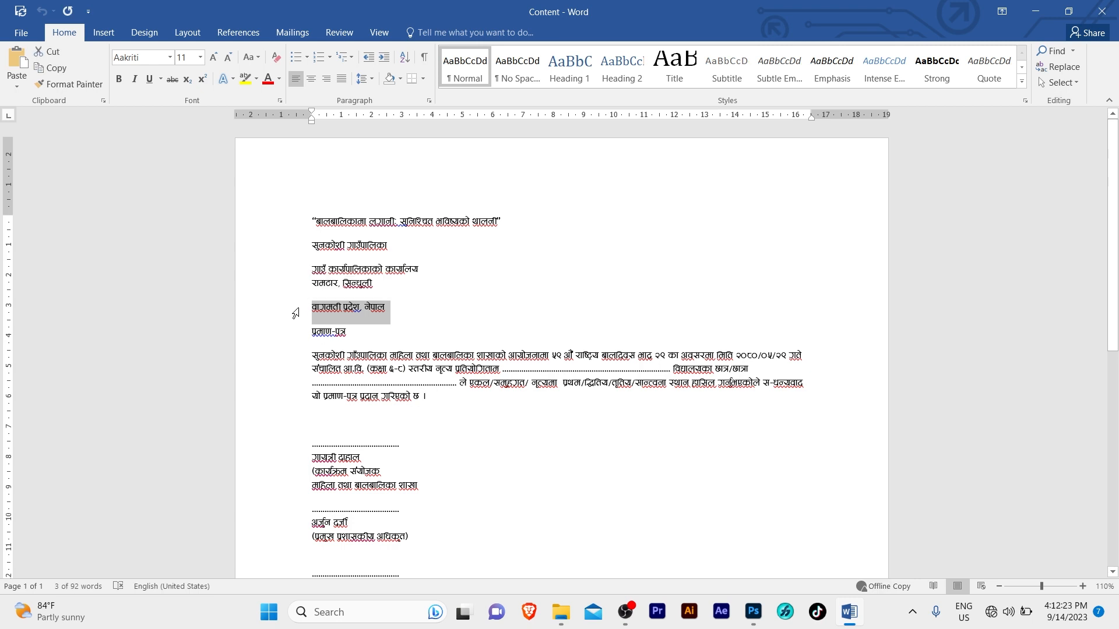
click(753, 612)
Replace the duplicate's text with बागमती प्रदेश, नेपाल and move it right
click(527, 297)
key(ctrl+a)
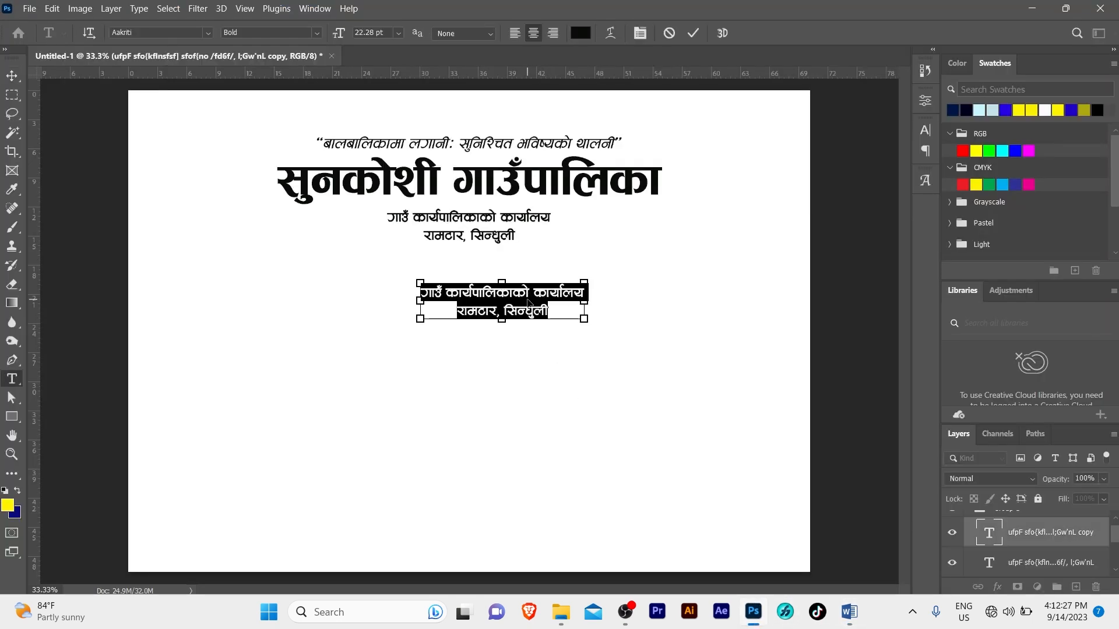
key(ctrl+v)
key(ctrl+Return)
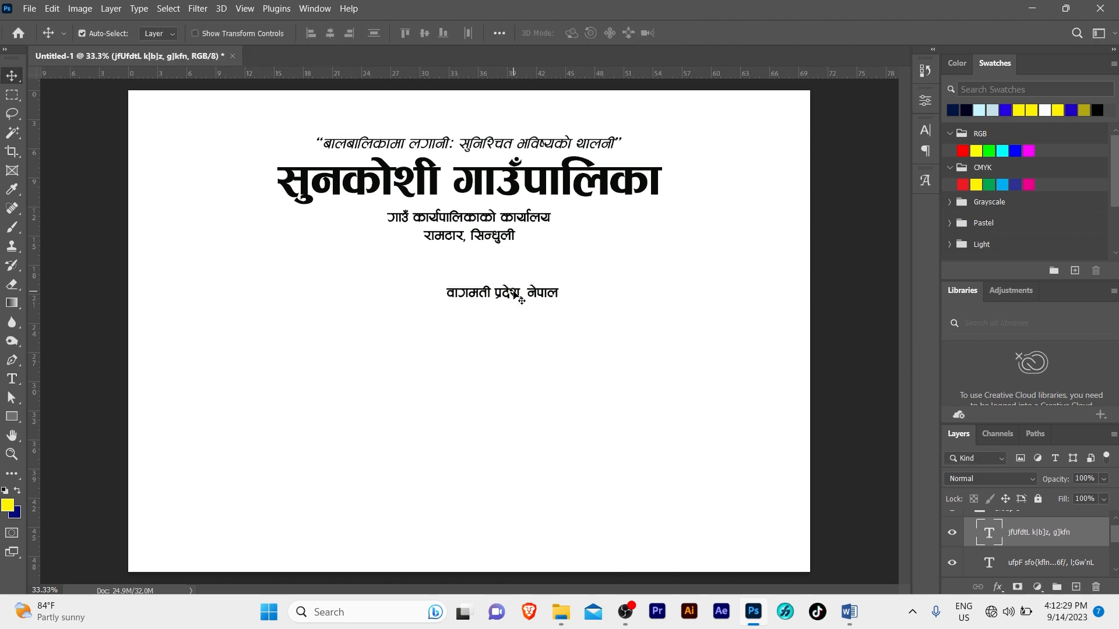
drag(527, 296, 629, 287)
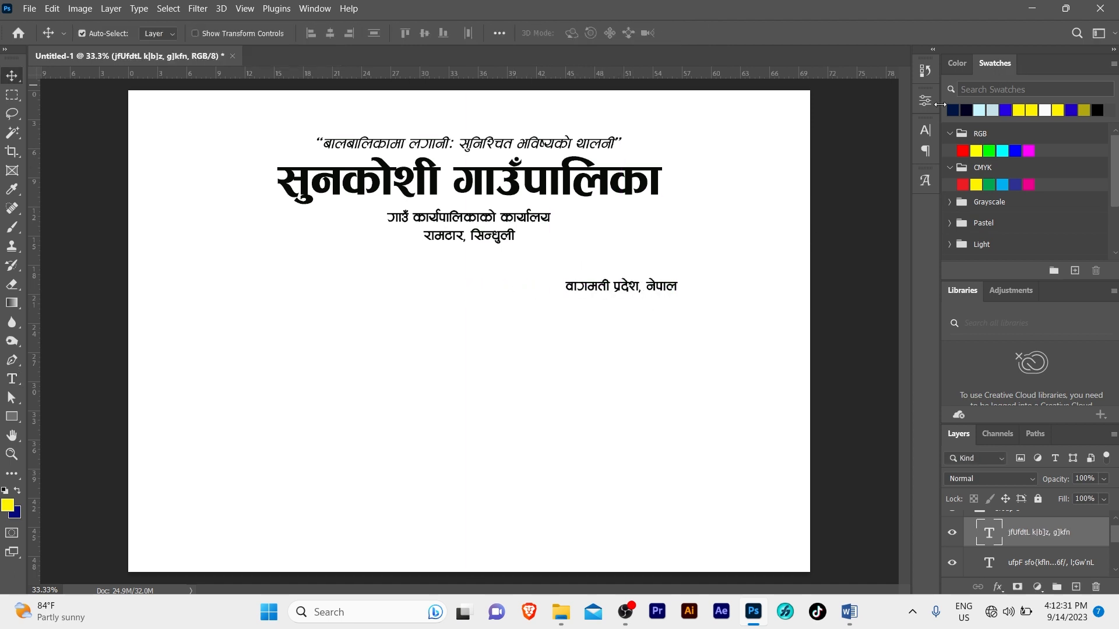
Set the province line to Regular weight and move it up toward the right
click(923, 130)
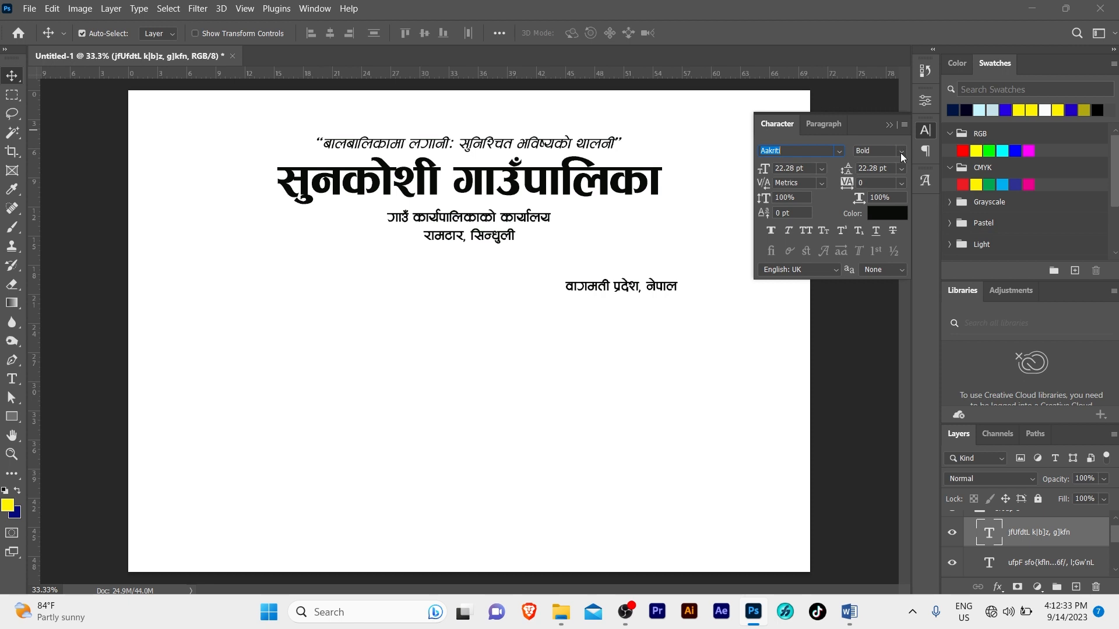
click(897, 155)
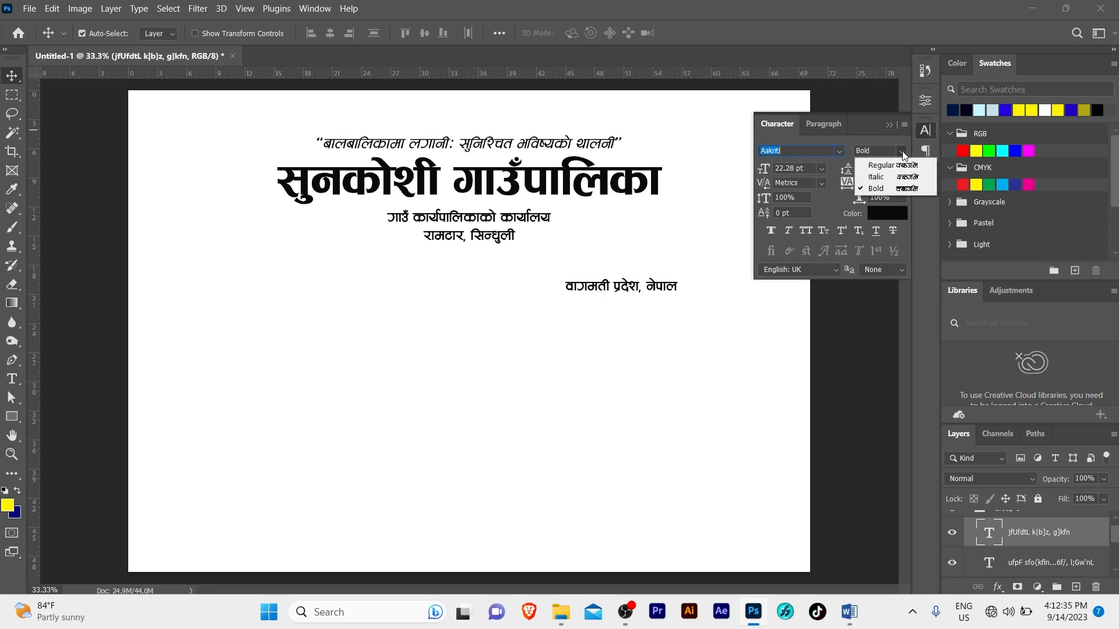
click(897, 167)
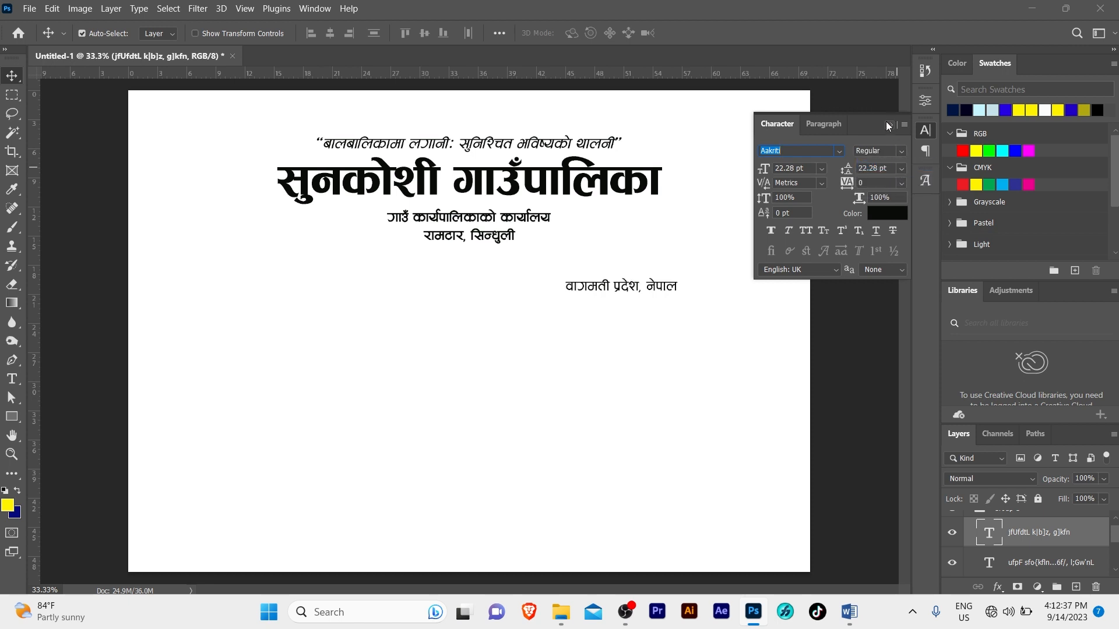
click(888, 124)
drag(625, 289, 668, 272)
click(567, 322)
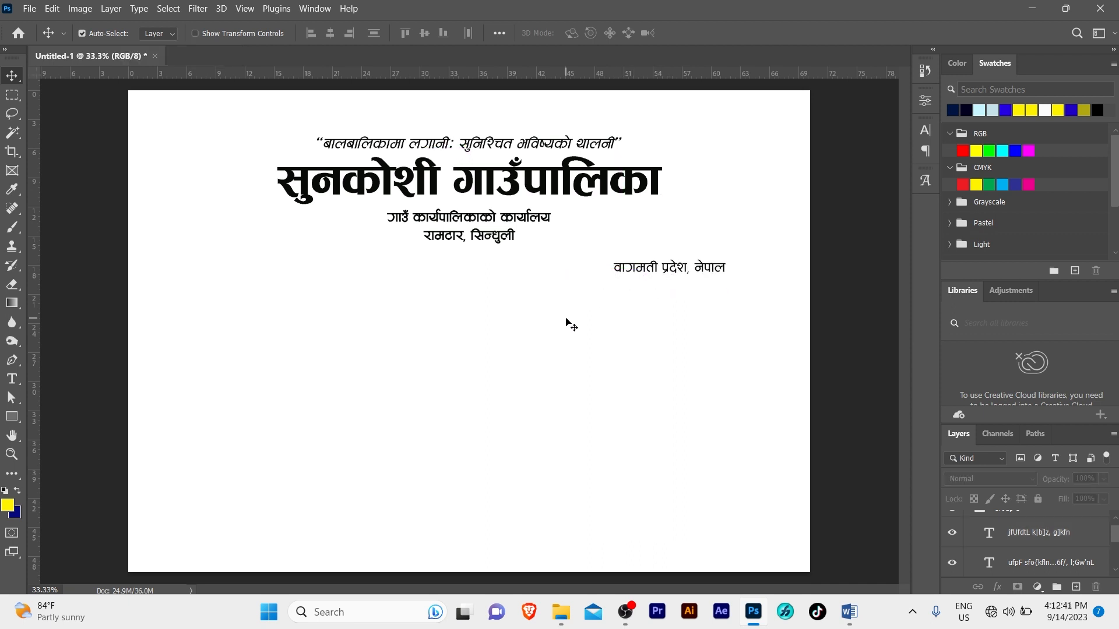
click(486, 216)
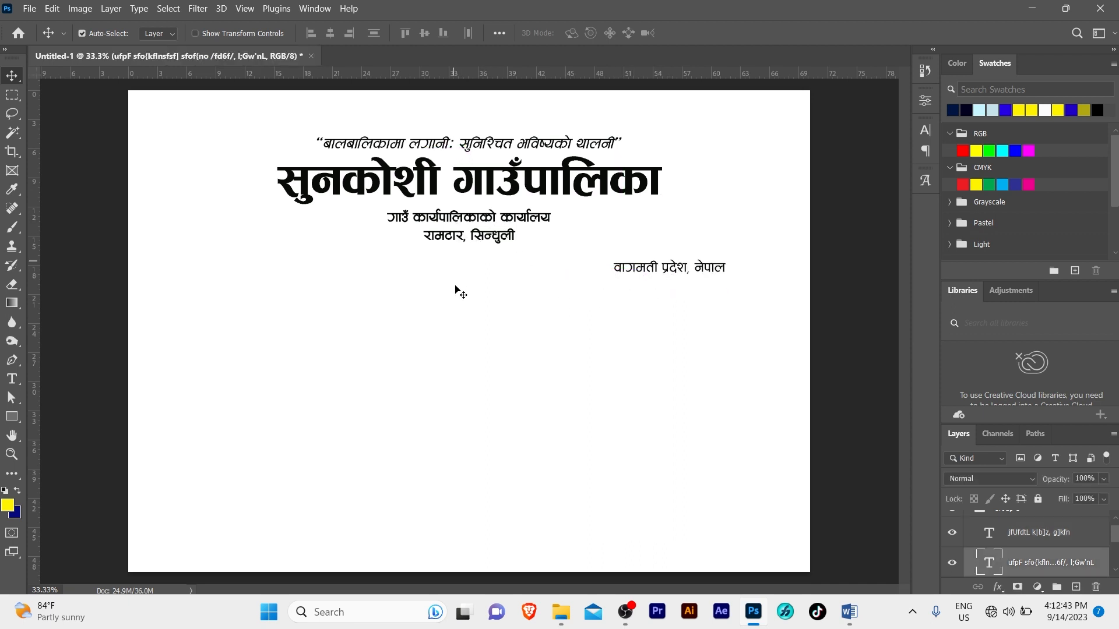
Select the प्रमाण-पत्र line in the Word document
click(850, 610)
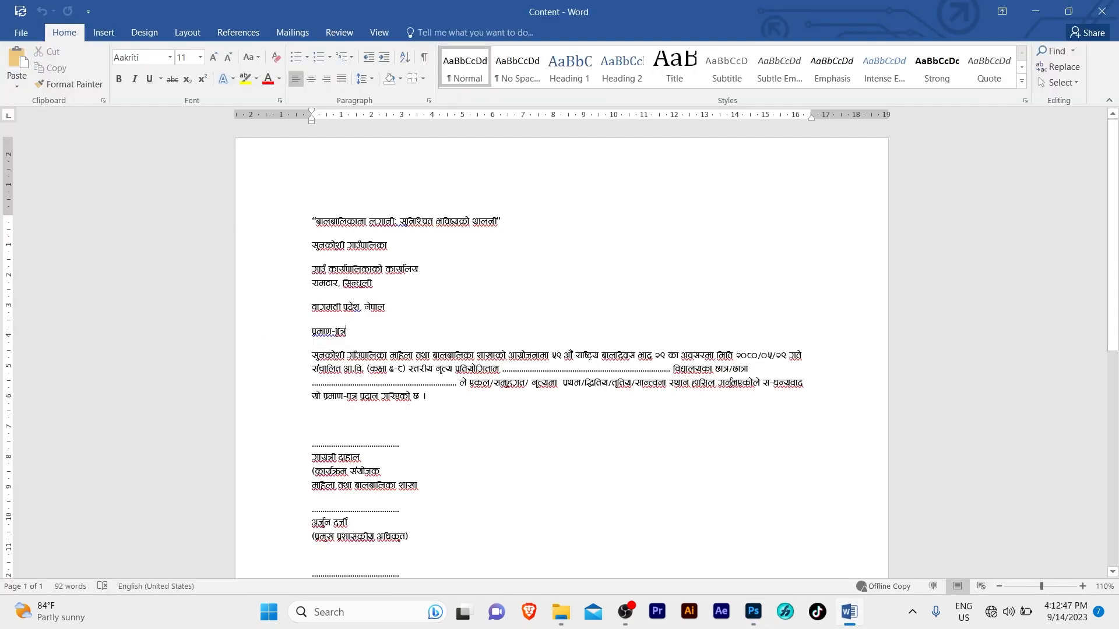
click(285, 334)
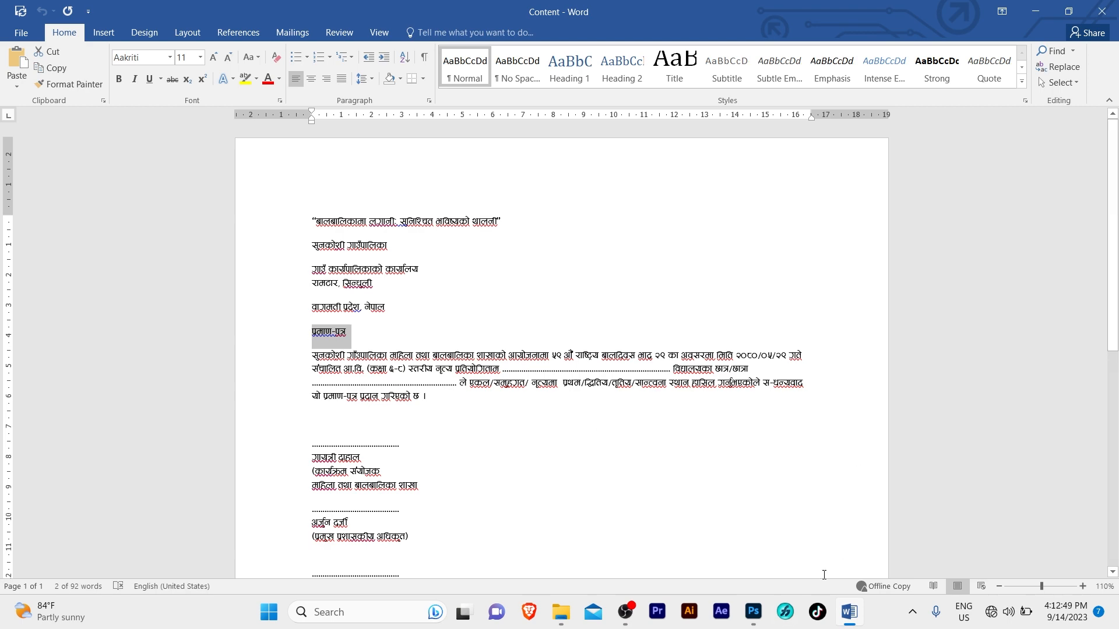
click(753, 612)
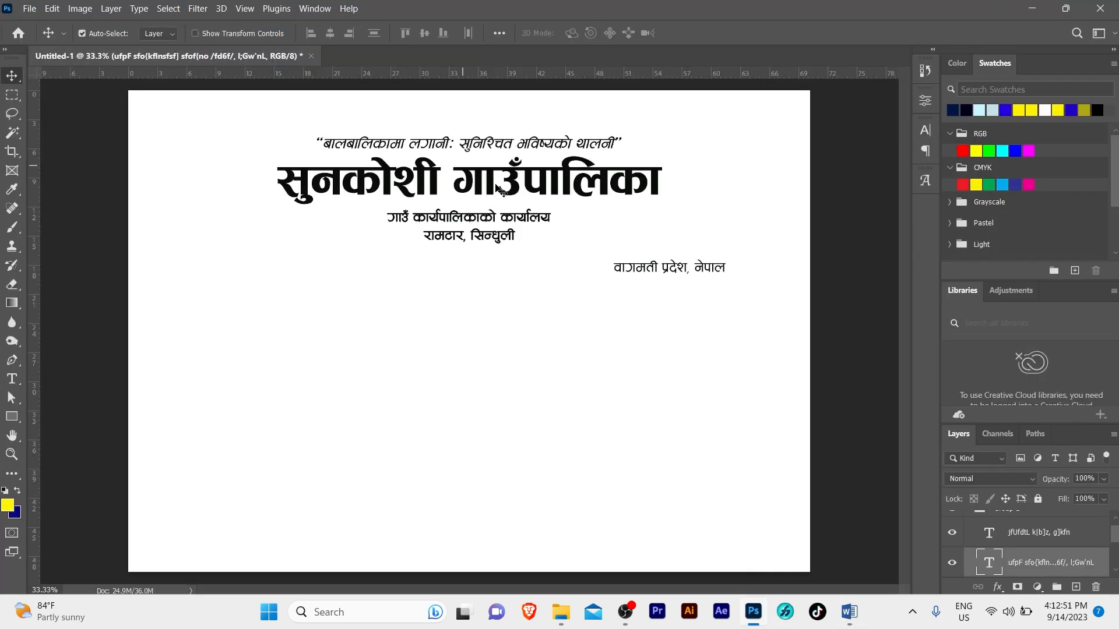
Copy the big title lower down and retype it as the प्रमाण-पत्र heading
drag(493, 183, 493, 306)
double_click(494, 304)
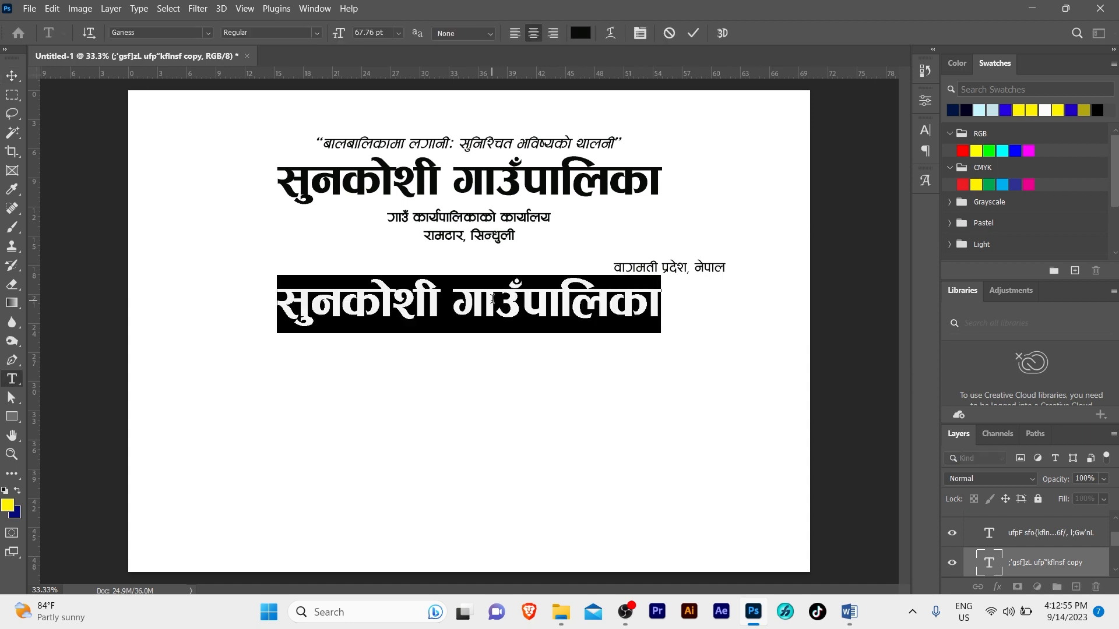
text(k|df0f kq)
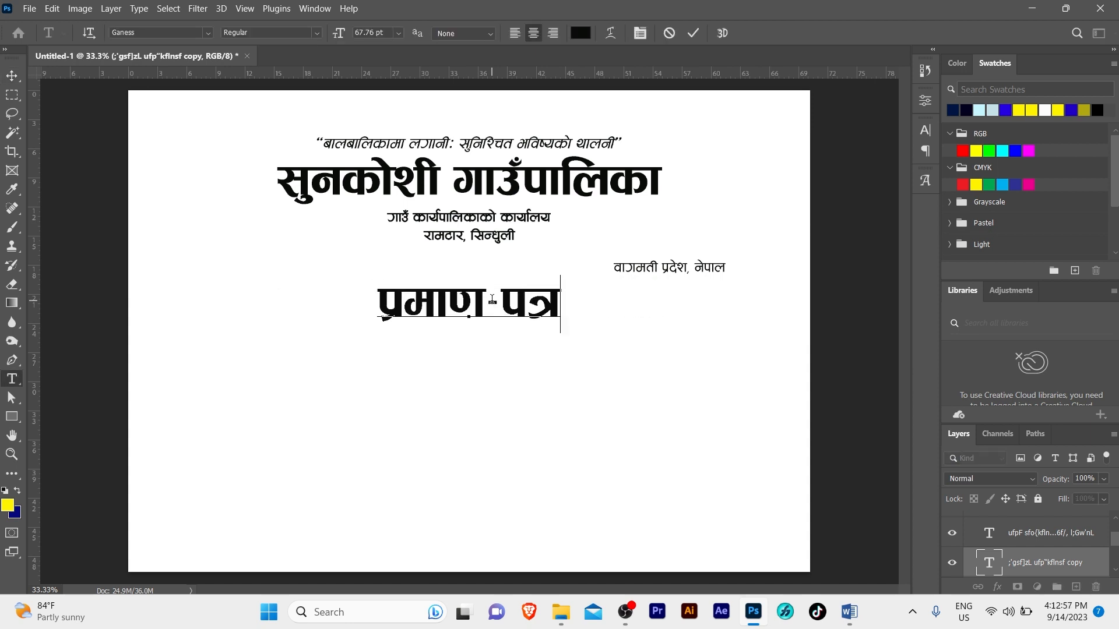
key(ctrl+Return)
key(v)
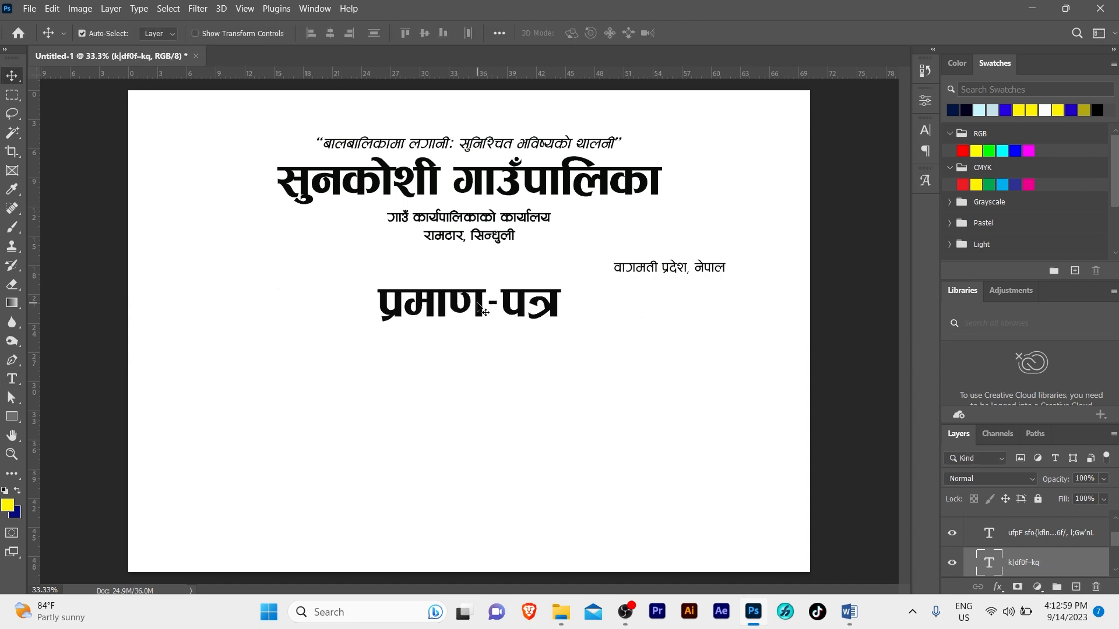
drag(479, 306, 468, 306)
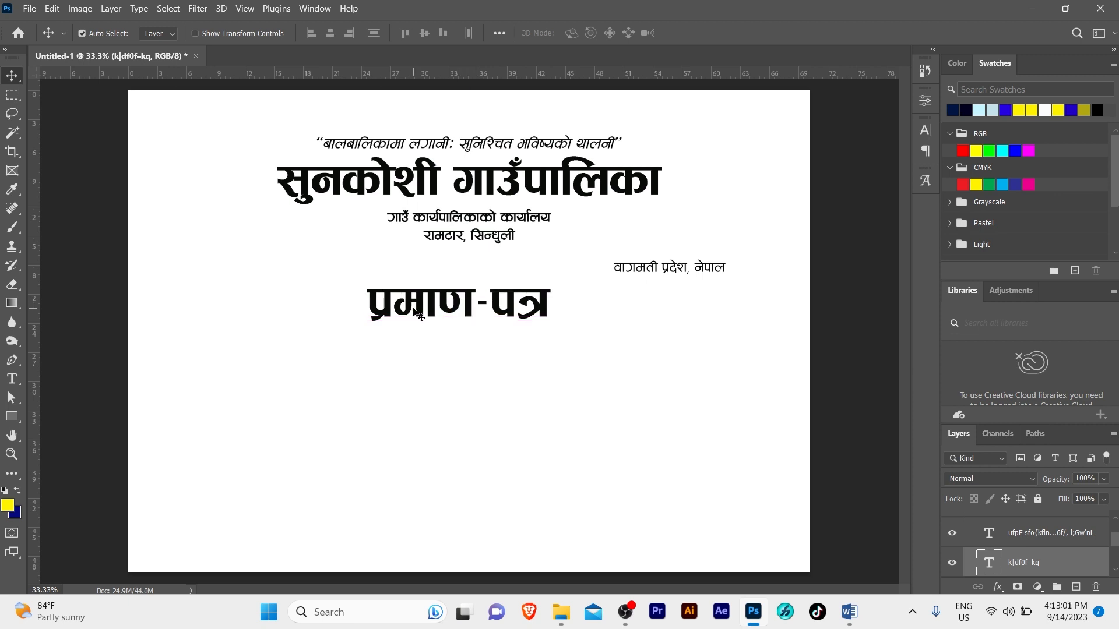
Centre the प्रमाण-पत्र heading horizontally on the page
key(ctrl+a)
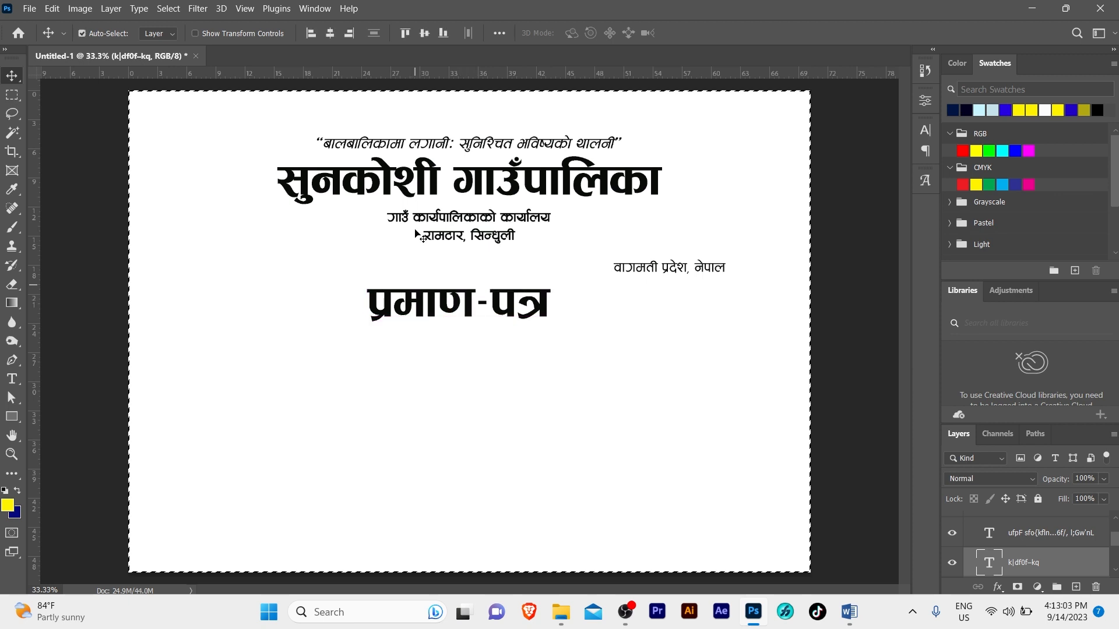
click(330, 33)
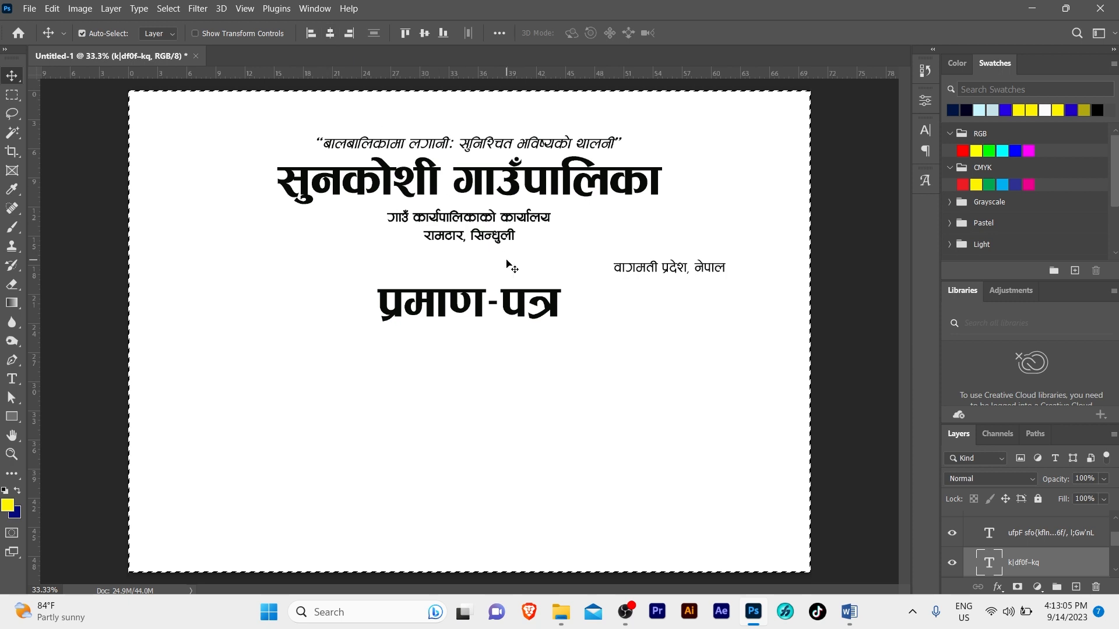
key(ctrl+d)
key(z)
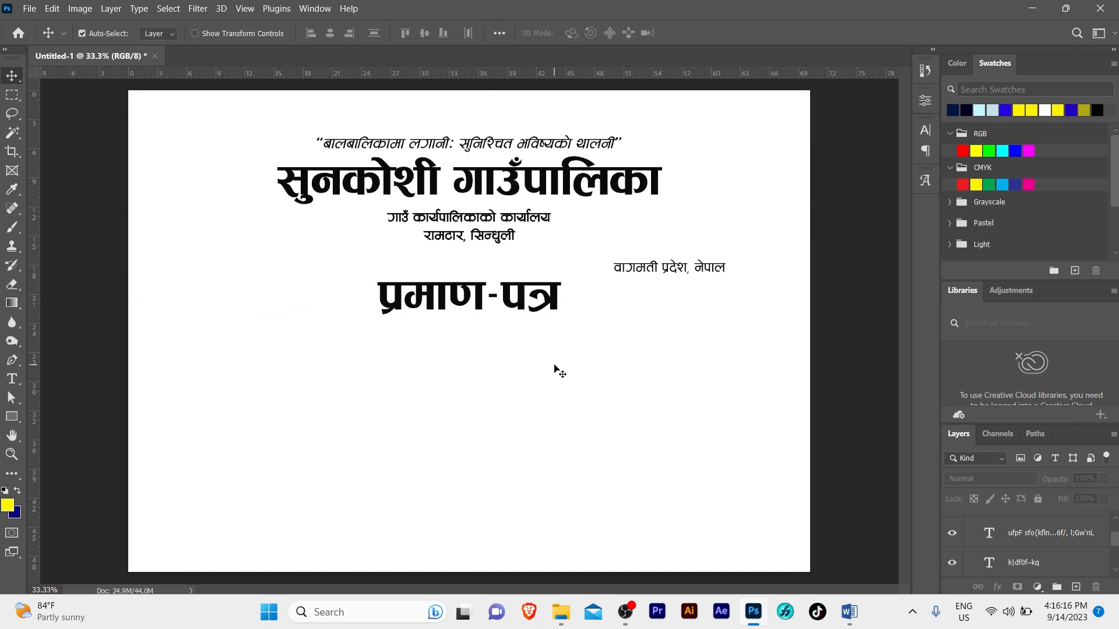
Copy the whole certificate body paragraph from the Word document
click(849, 613)
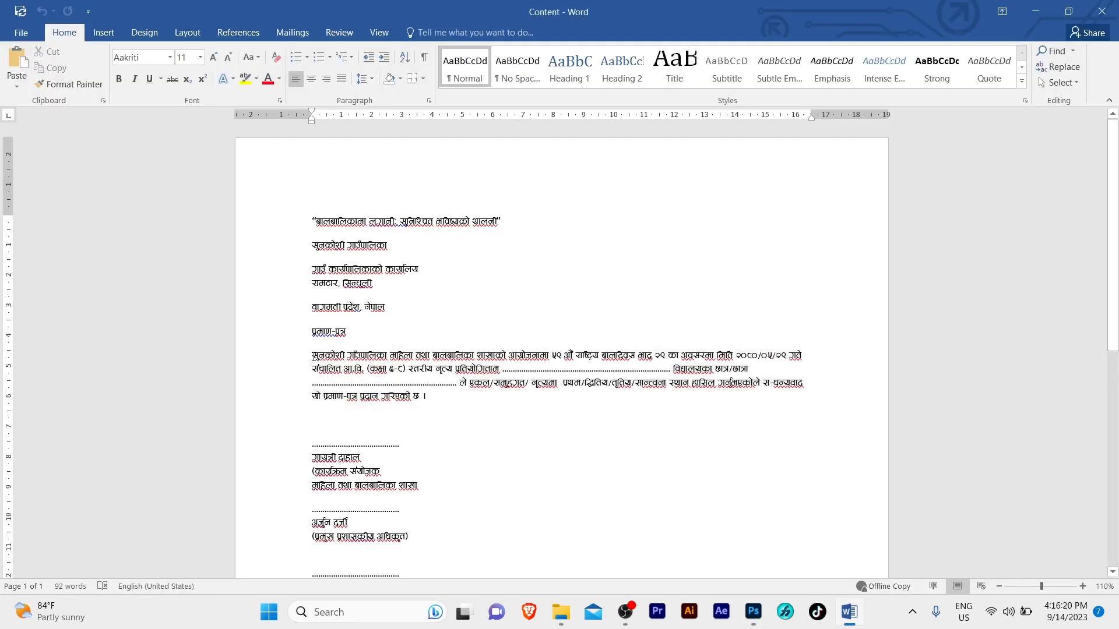
drag(313, 354, 431, 397)
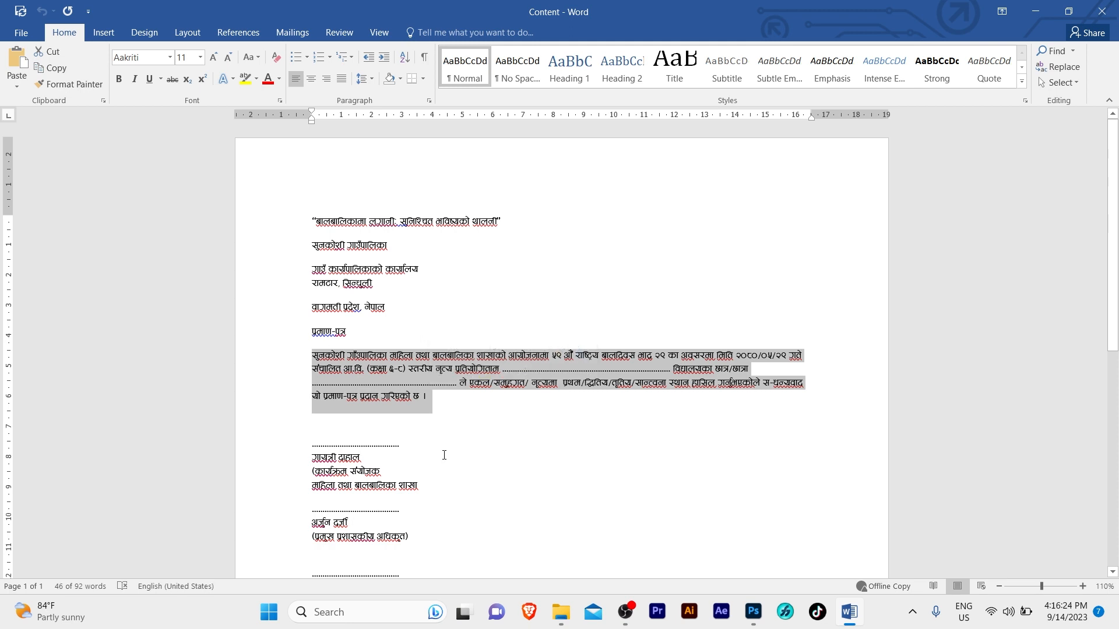
click(753, 612)
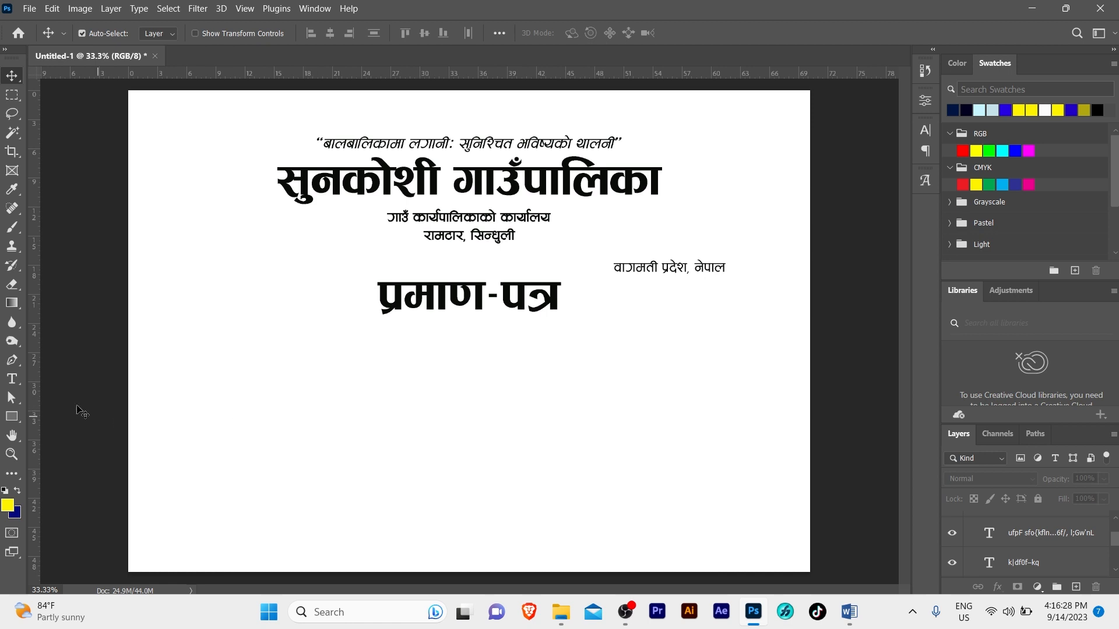
Draw a wide paragraph text box below the heading and paste the certificate paragraph into it
click(12, 380)
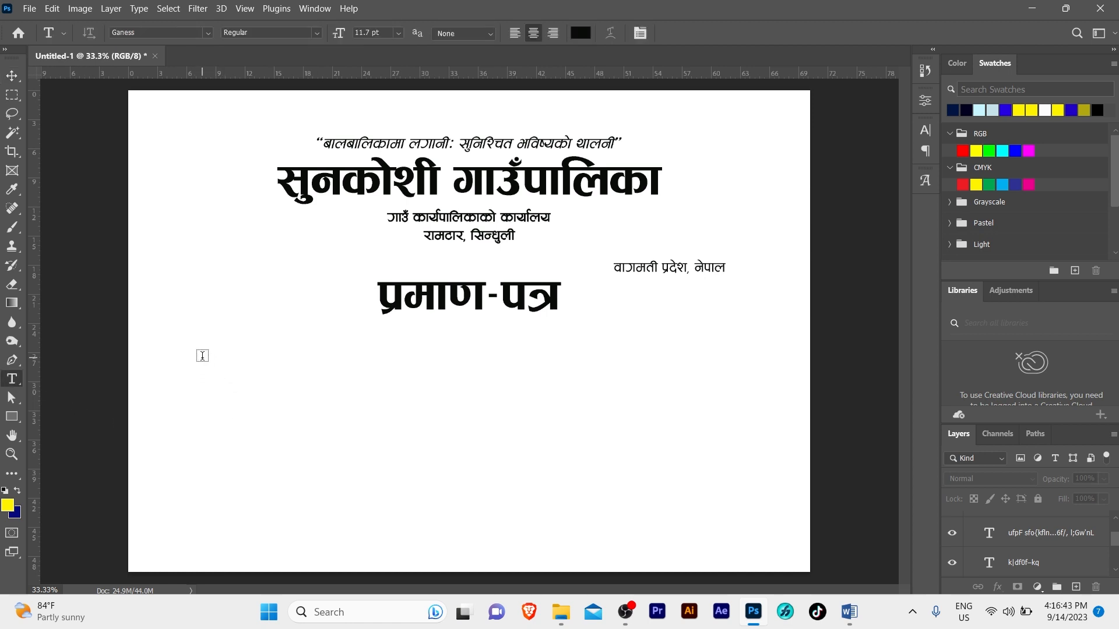
drag(198, 355, 776, 491)
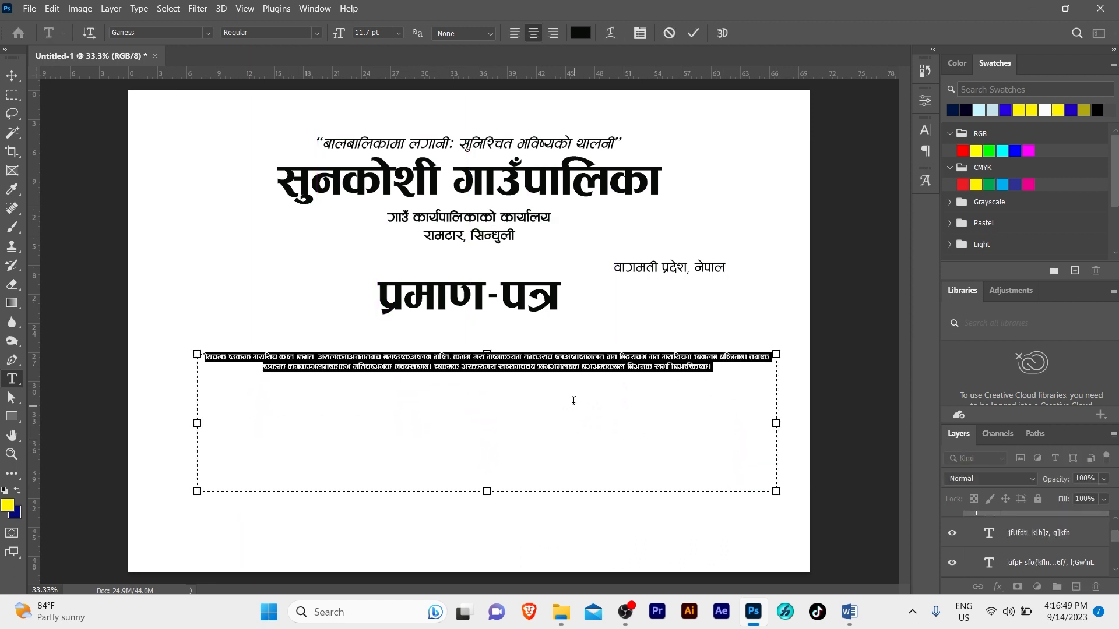
click(558, 355)
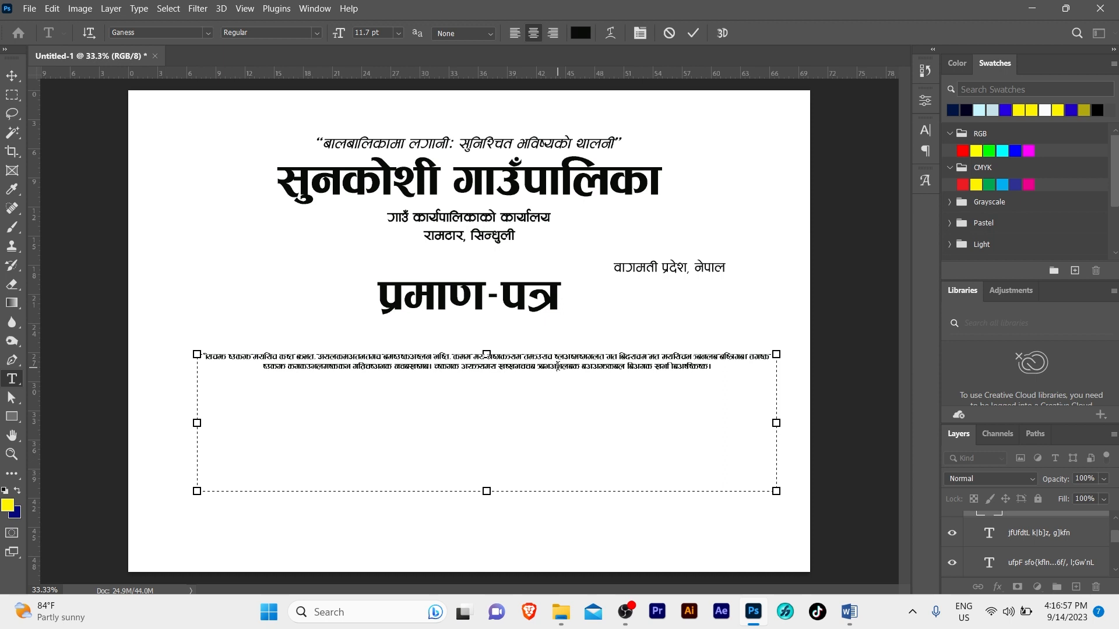
key(ctrl+a)
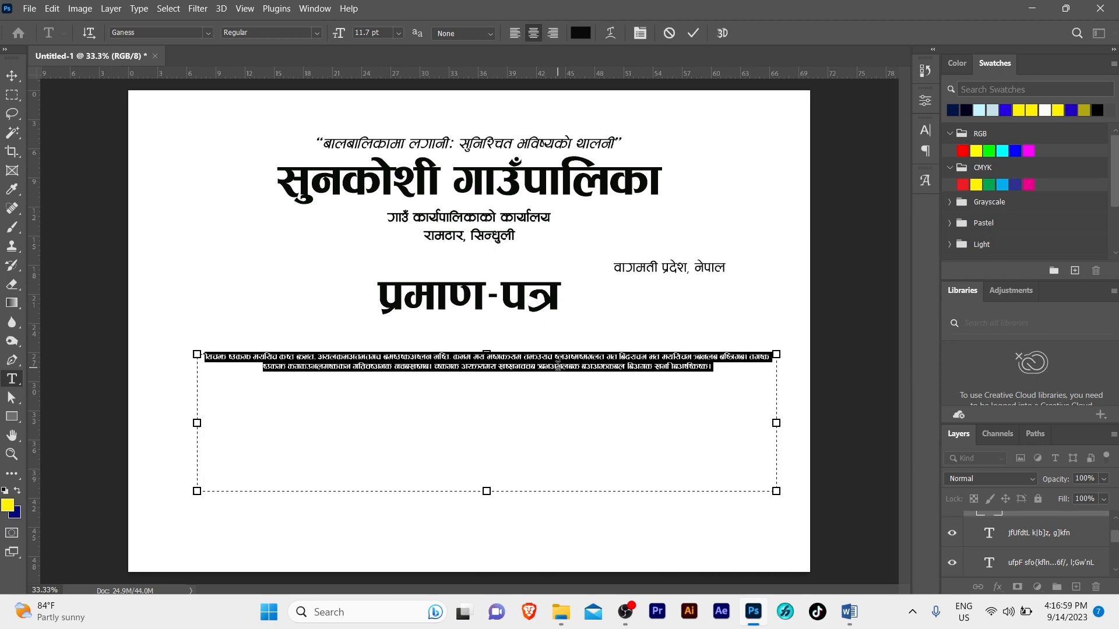
key(ctrl+v)
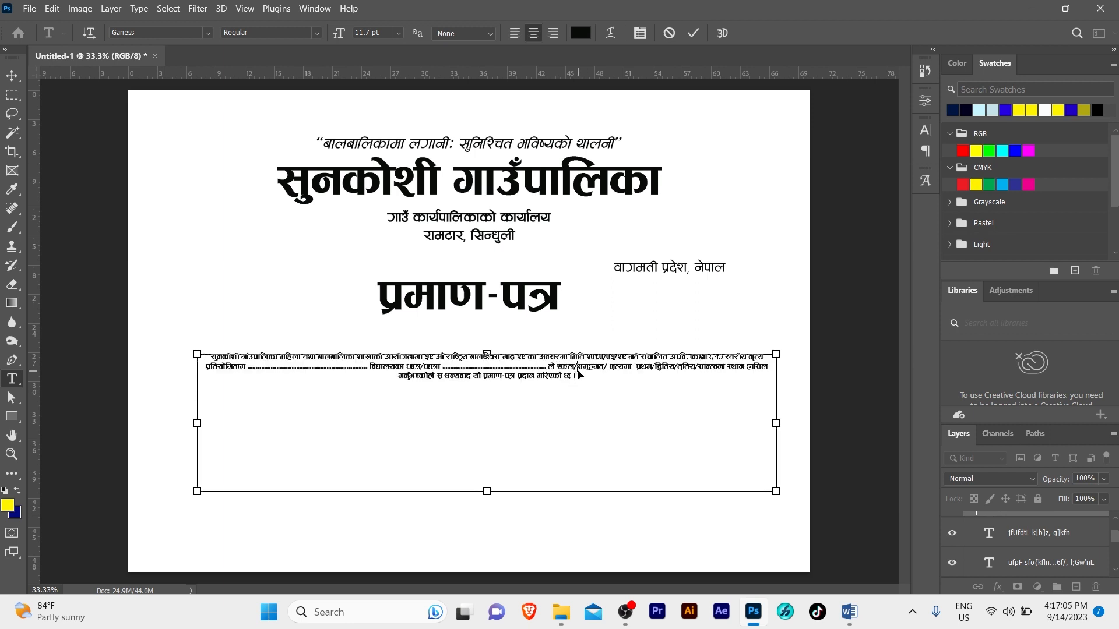
key(ctrl+a)
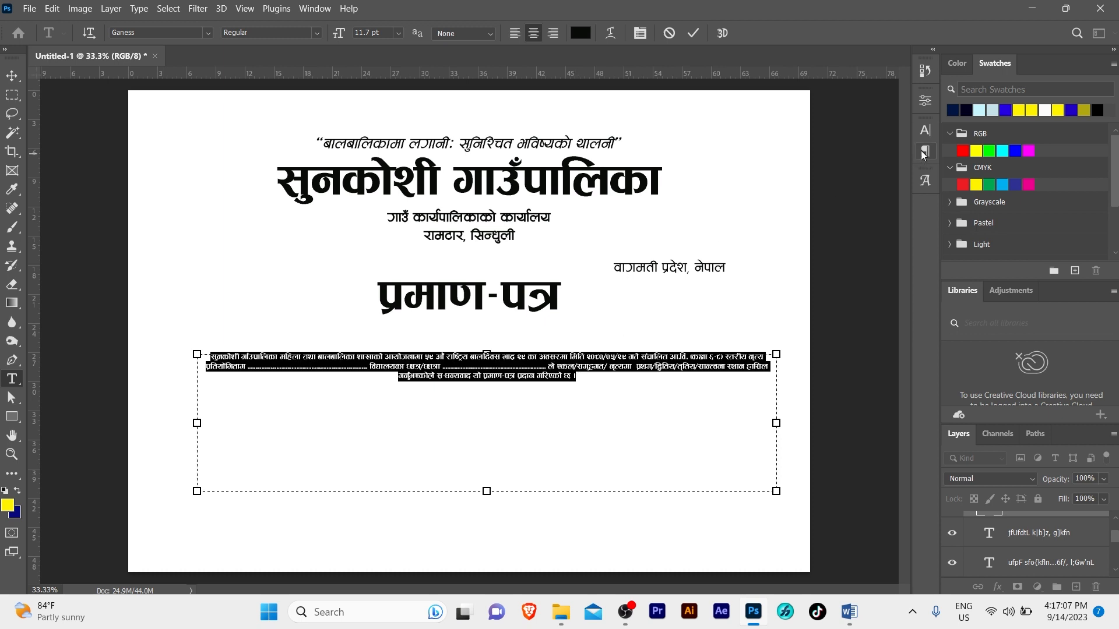
click(917, 134)
Set the body paragraph to Aakriti Bold, 20 pt, with auto leading
double_click(784, 169)
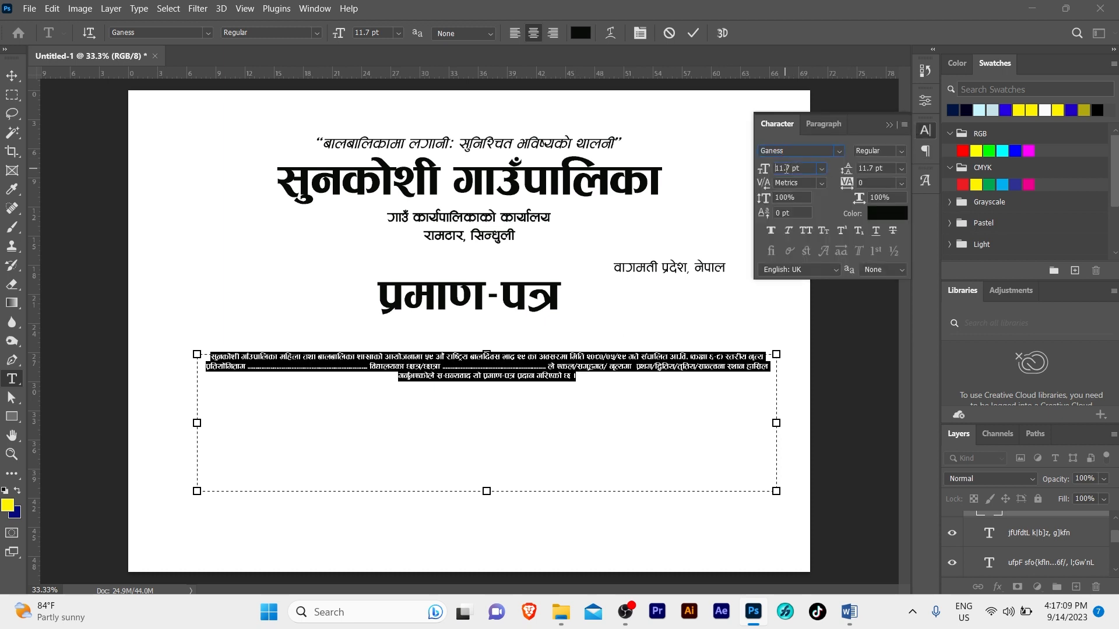
text(20)
key(Return)
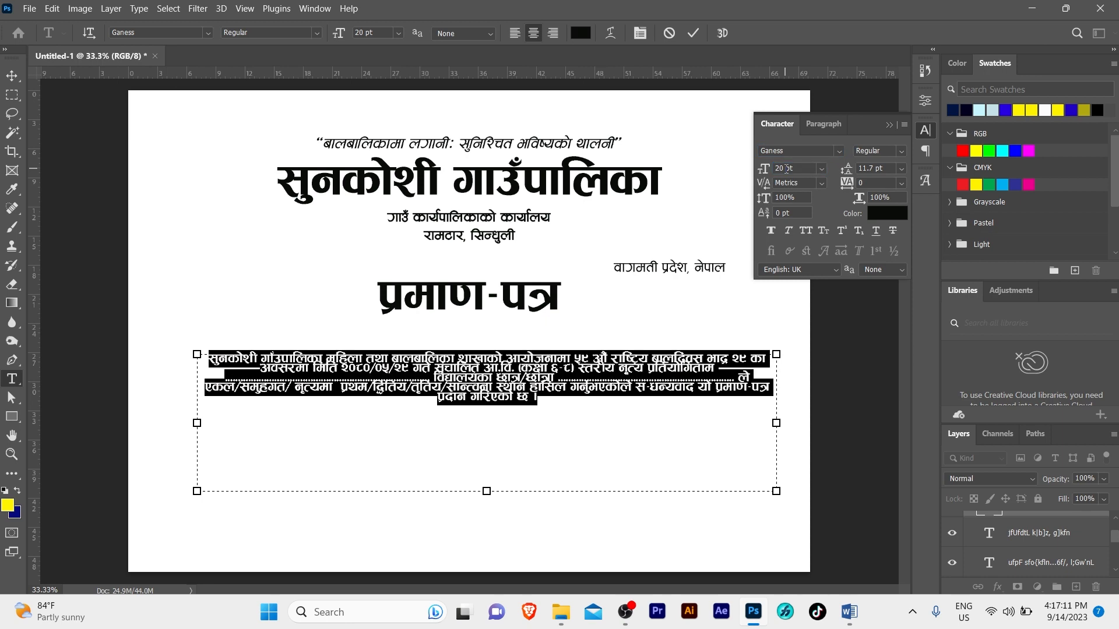
click(798, 148)
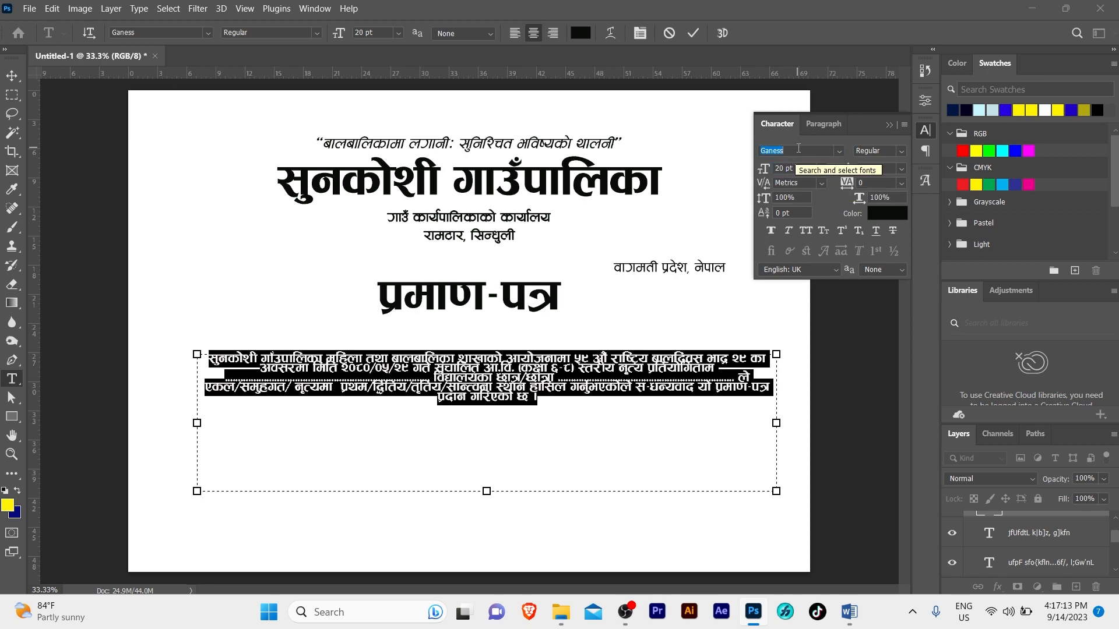
text(aak)
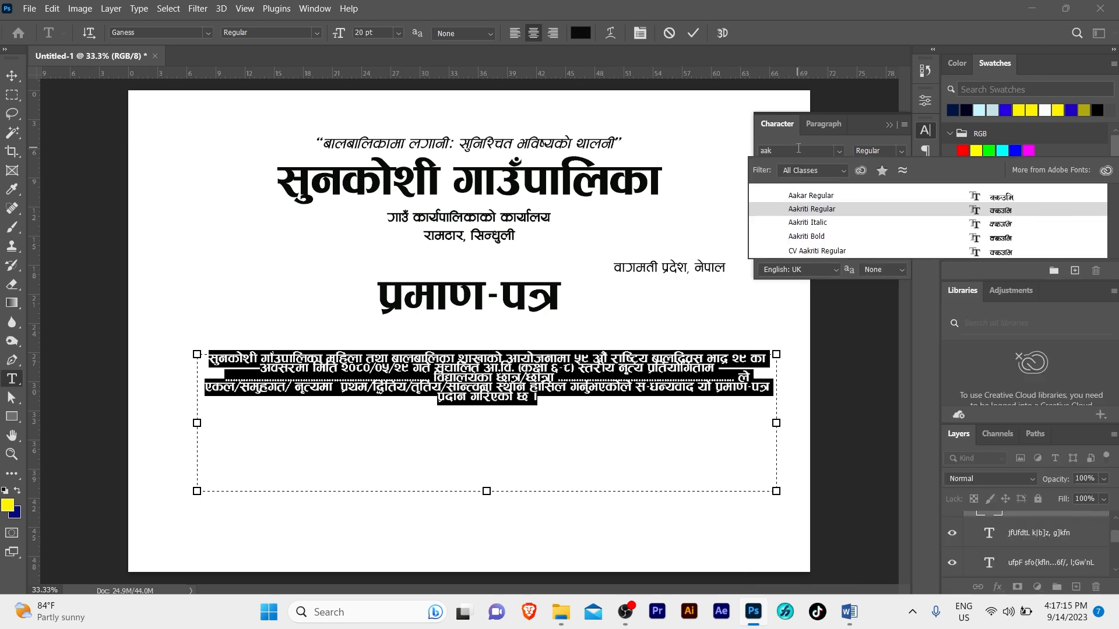
click(822, 239)
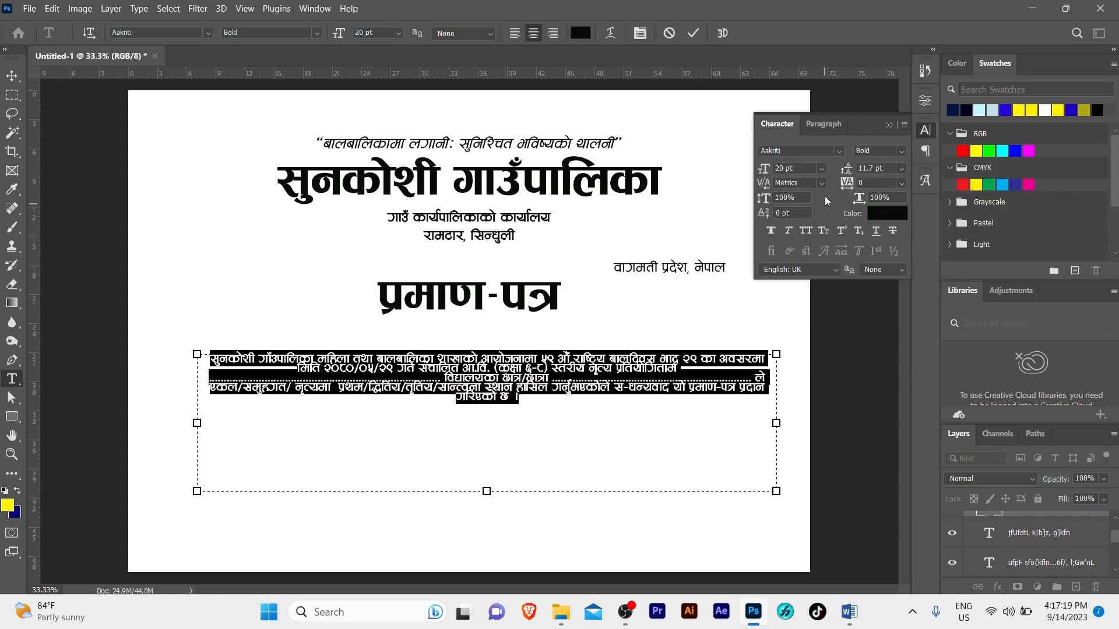
click(901, 168)
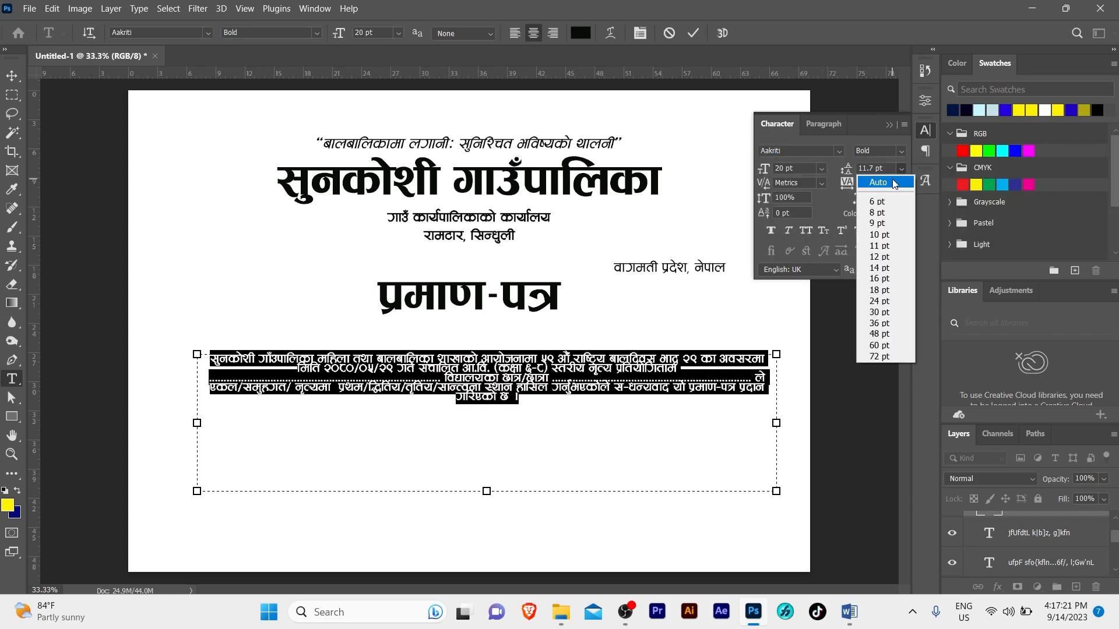
click(894, 181)
Widen the paragraph's text box so its lines span nearly the full page width
click(770, 401)
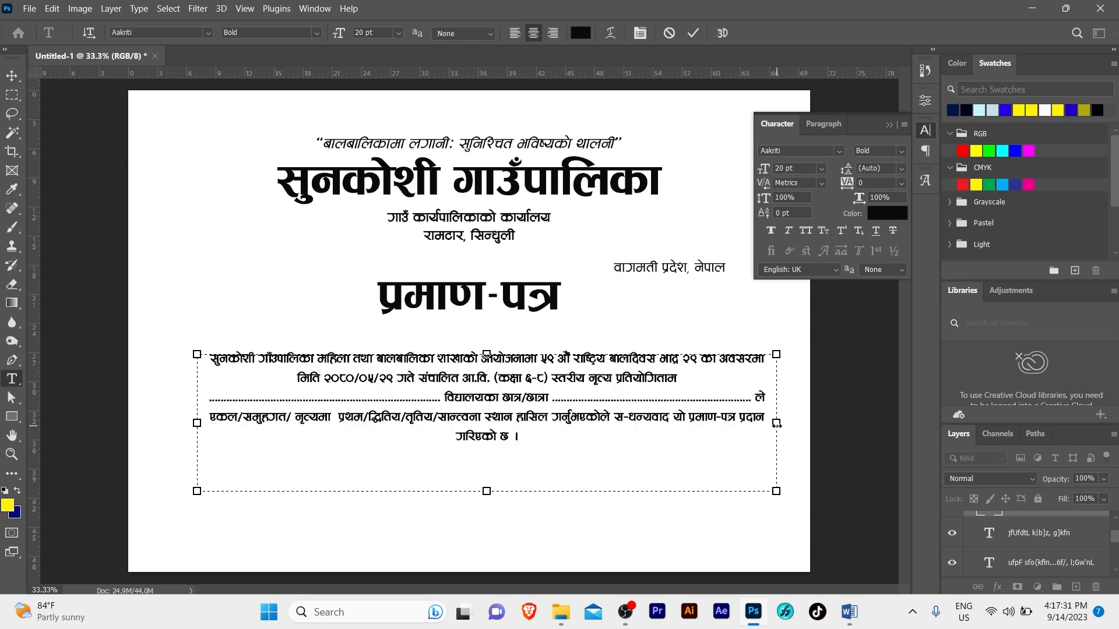
drag(777, 423, 782, 424)
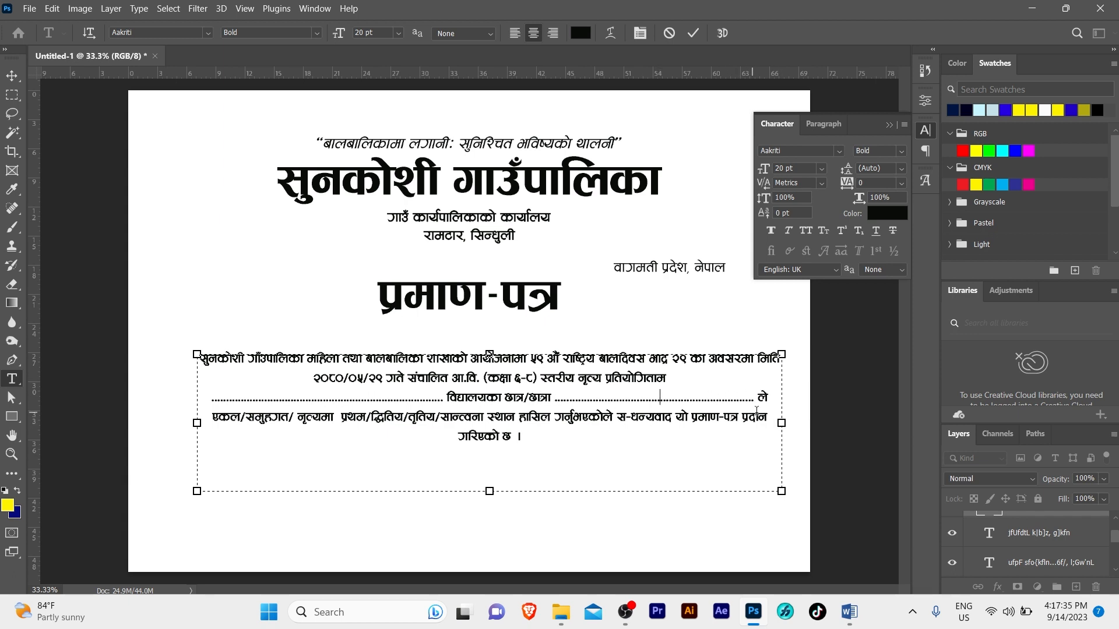
click(523, 430)
Justify the body paragraph with last line centred and shorten its text box to fit
key(ctrl+a)
click(826, 124)
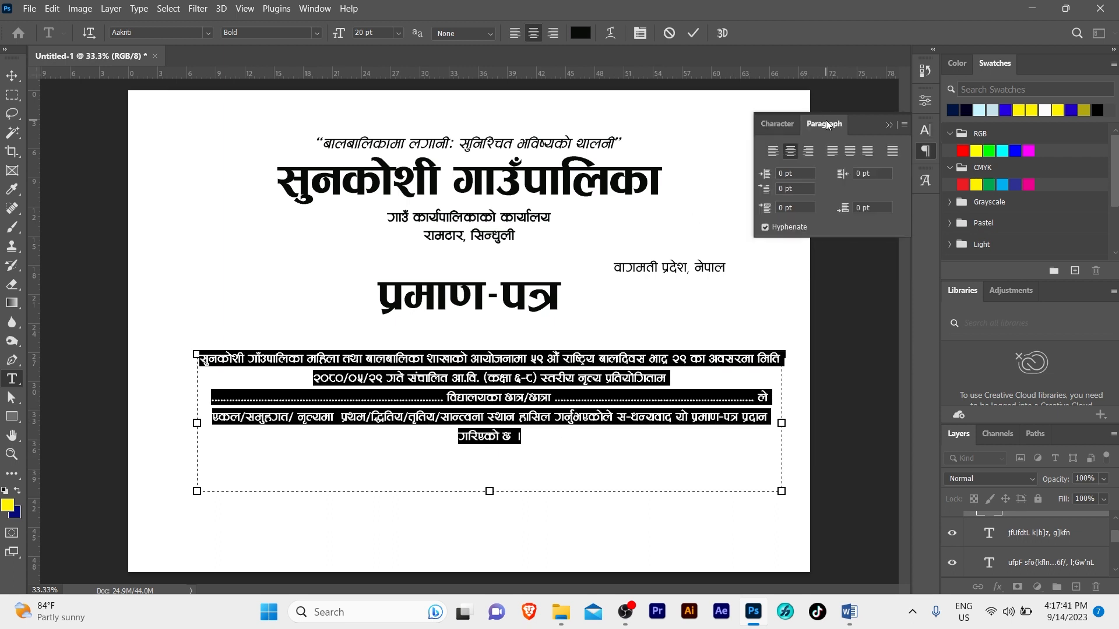
click(851, 152)
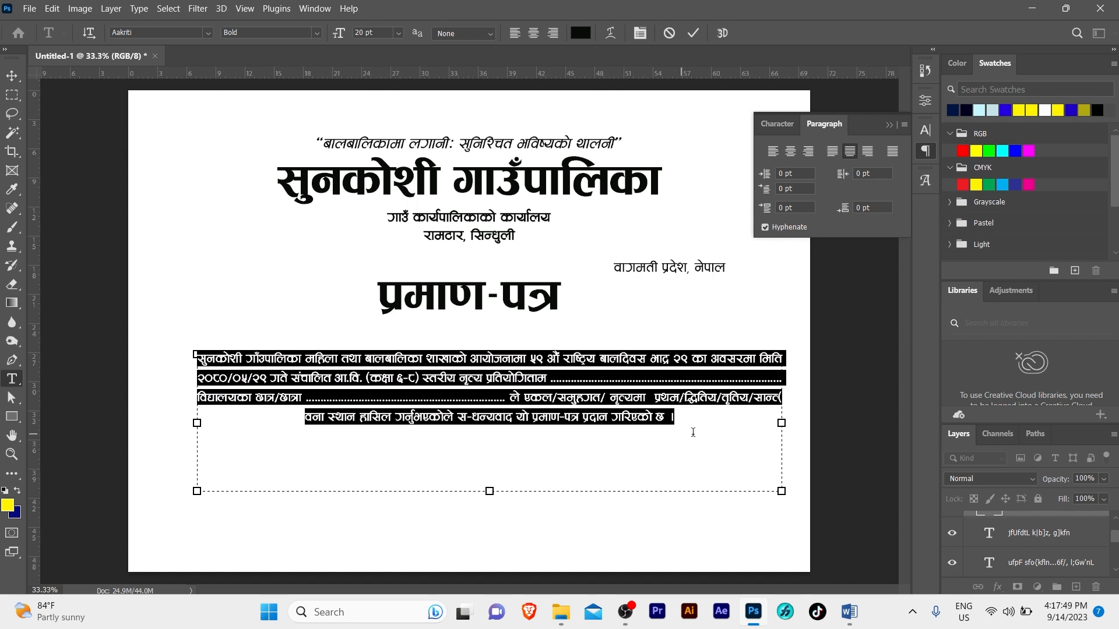
click(774, 402)
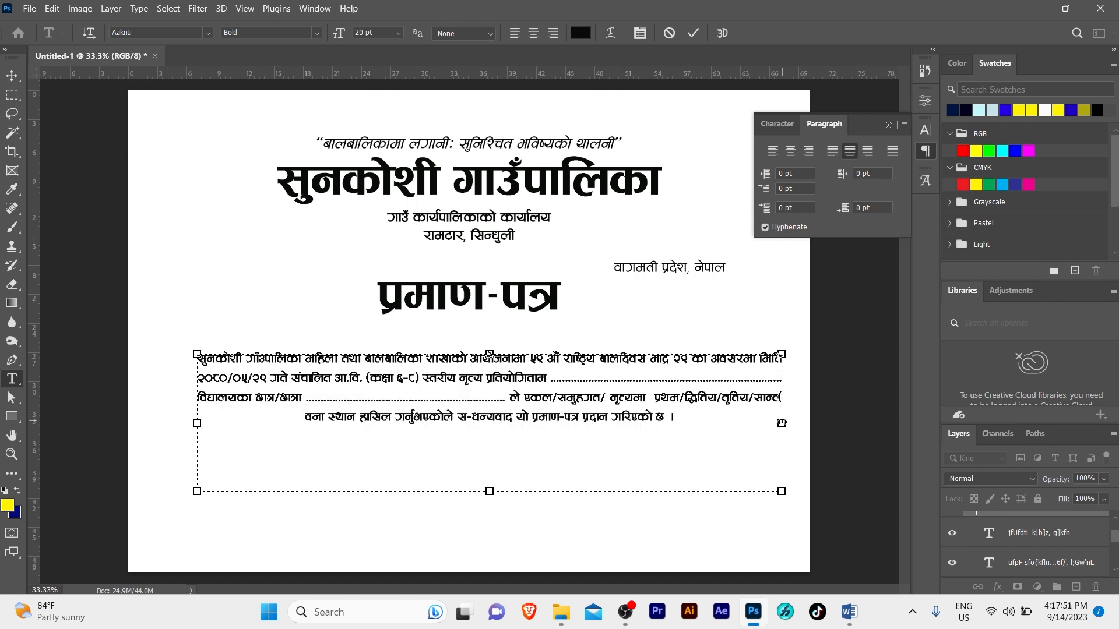
drag(781, 423, 789, 425)
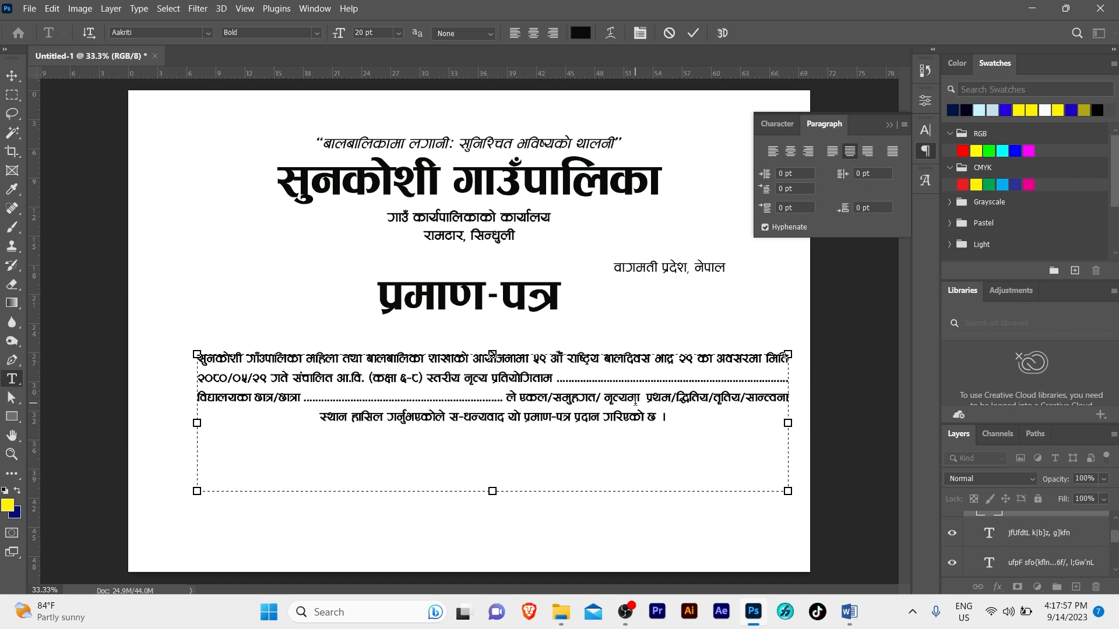
click(635, 401)
drag(493, 491, 494, 432)
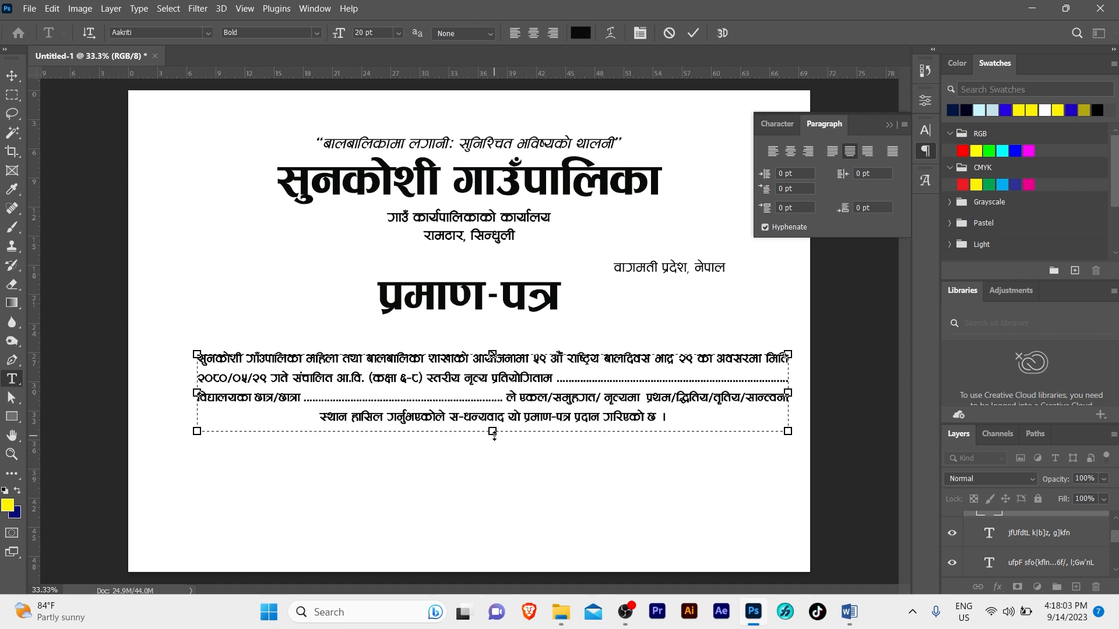
key(ctrl+Return)
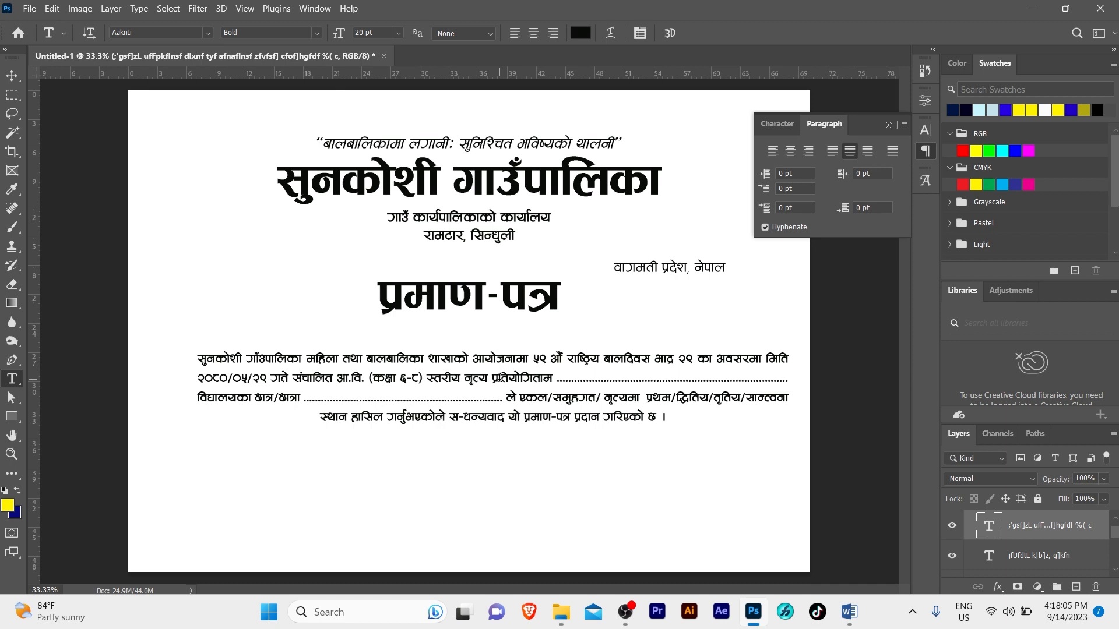
Centre the body paragraph horizontally on the certificate
key(v)
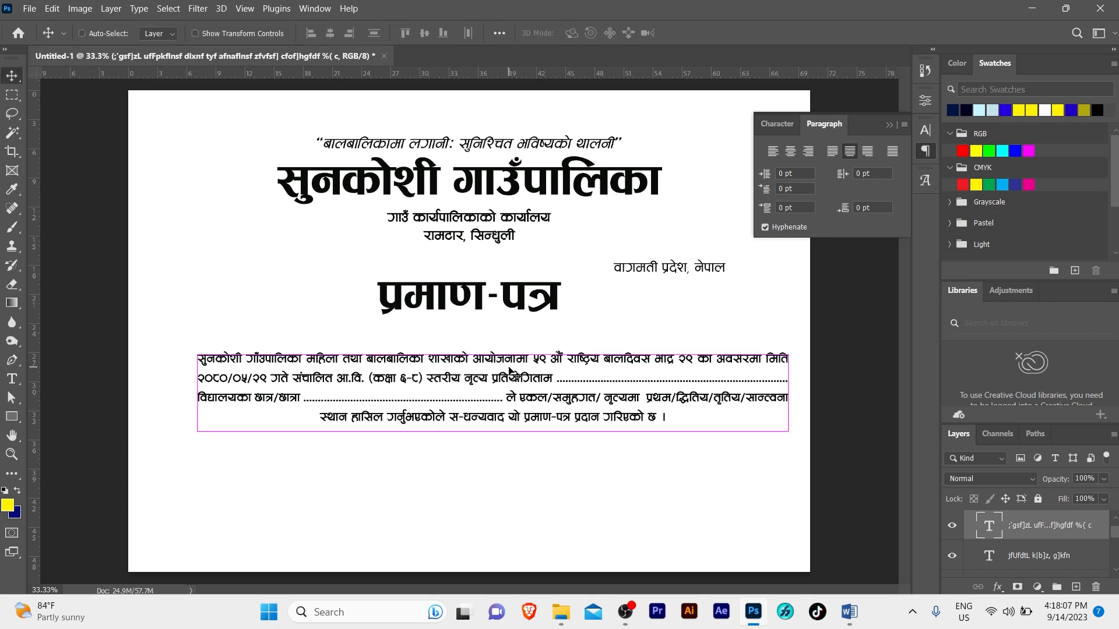
key(ctrl+a)
click(329, 34)
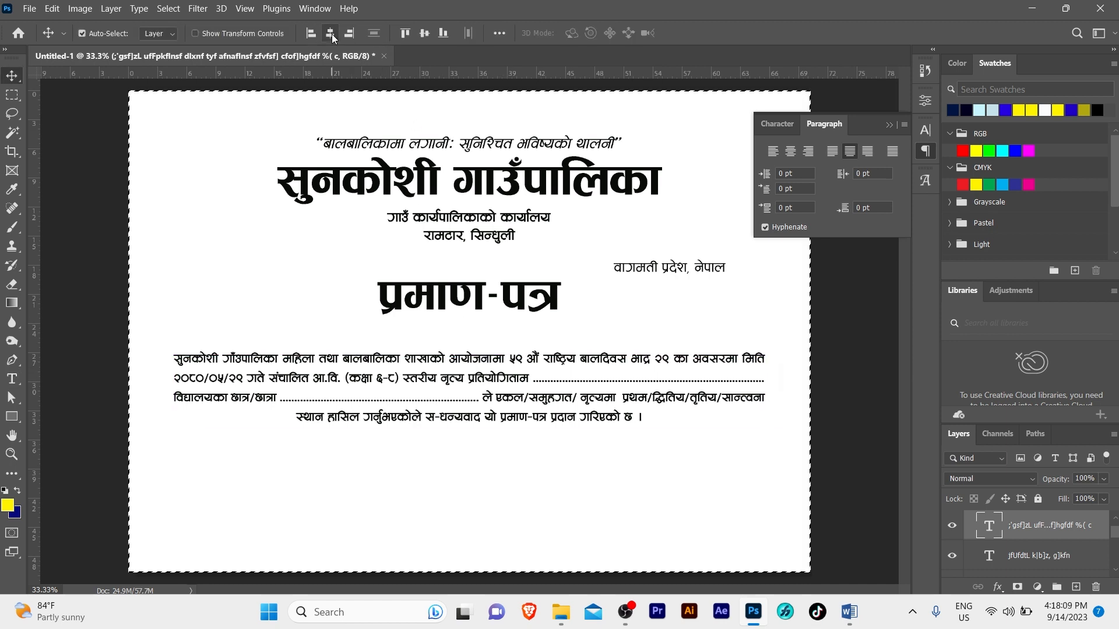
key(ctrl+d)
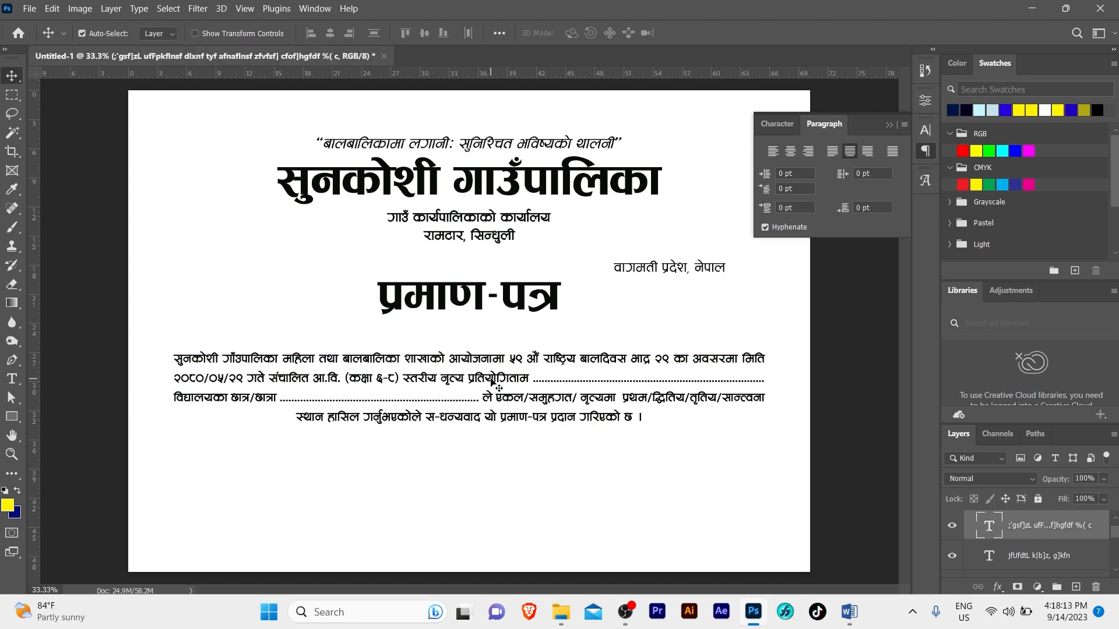
double_click(491, 378)
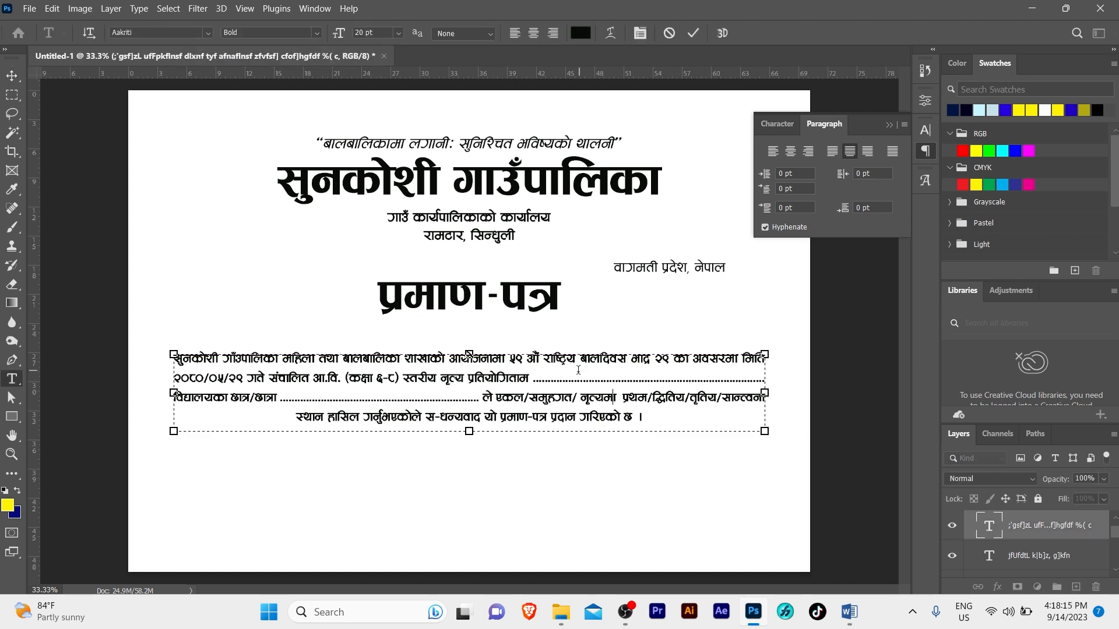
Set the body paragraph's leading to 25 pt
key(ctrl+a)
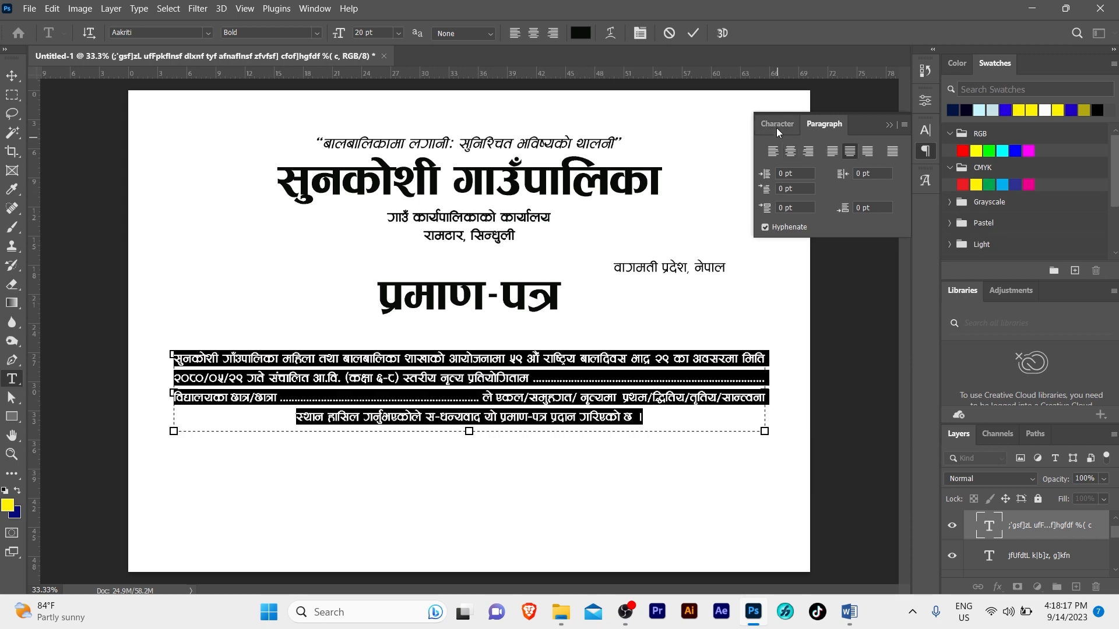
click(776, 124)
click(886, 166)
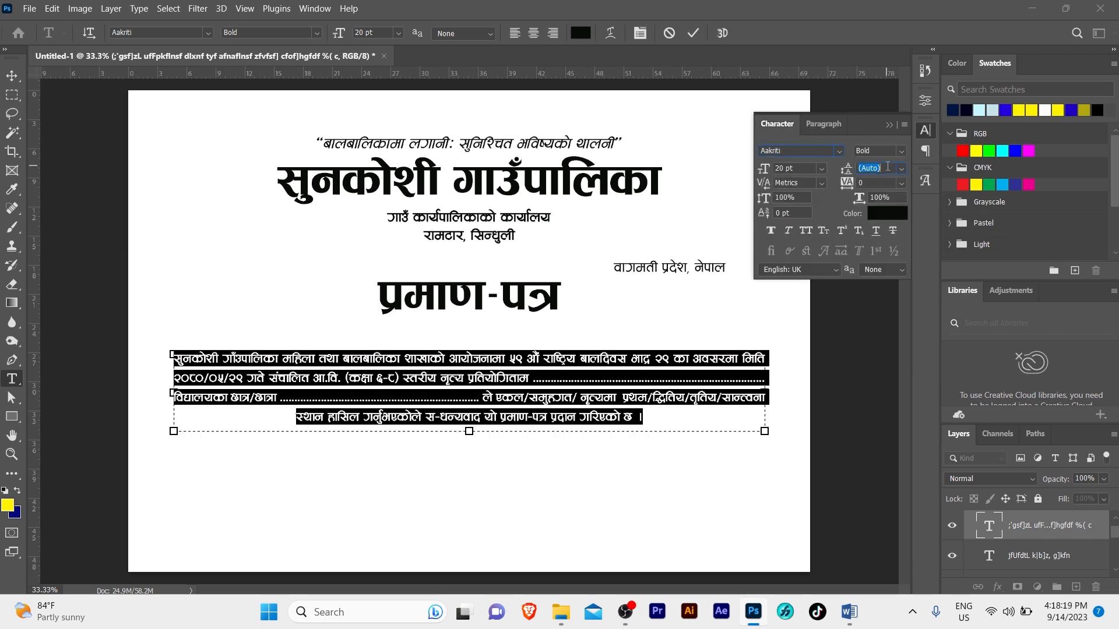
click(802, 169)
click(885, 172)
text(25)
key(Return)
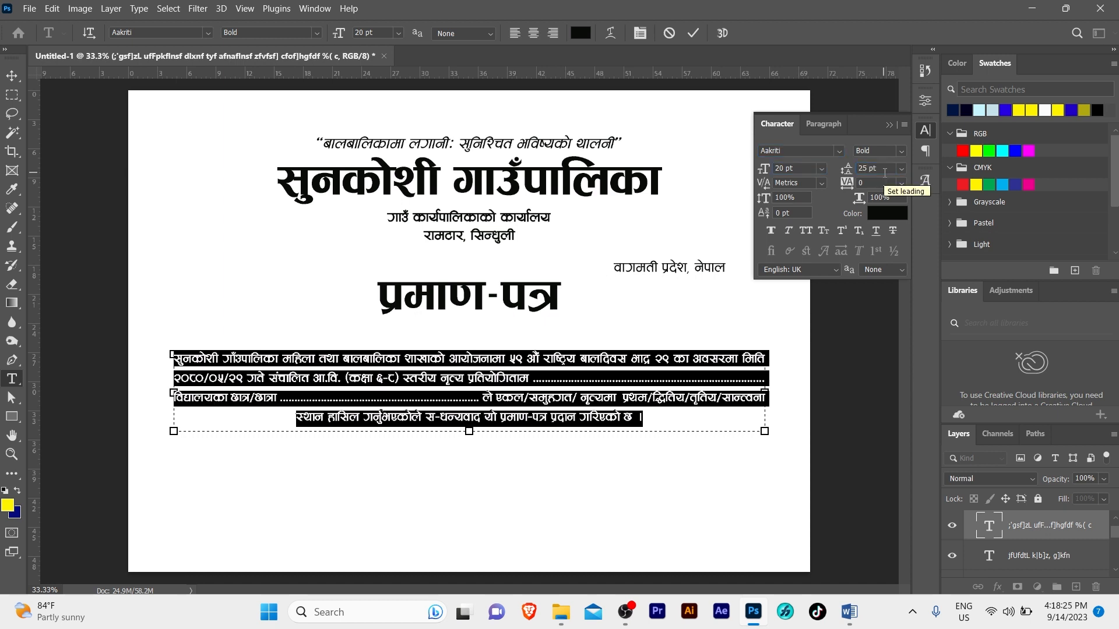
click(541, 389)
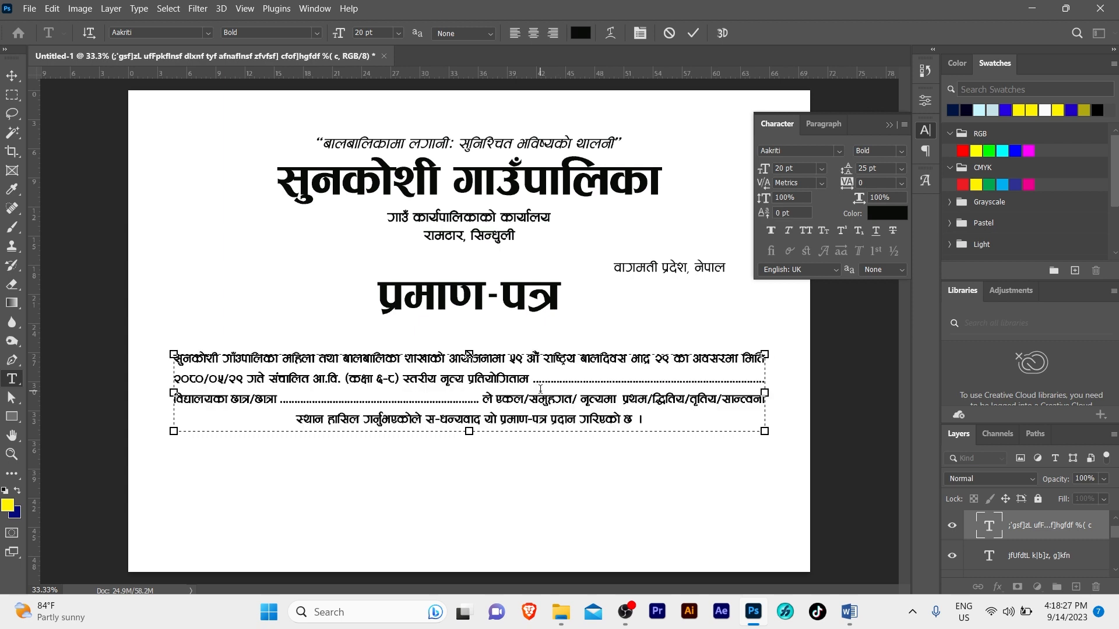
key(ctrl+Return)
Nudge the body paragraph slightly lower on the page
key(v)
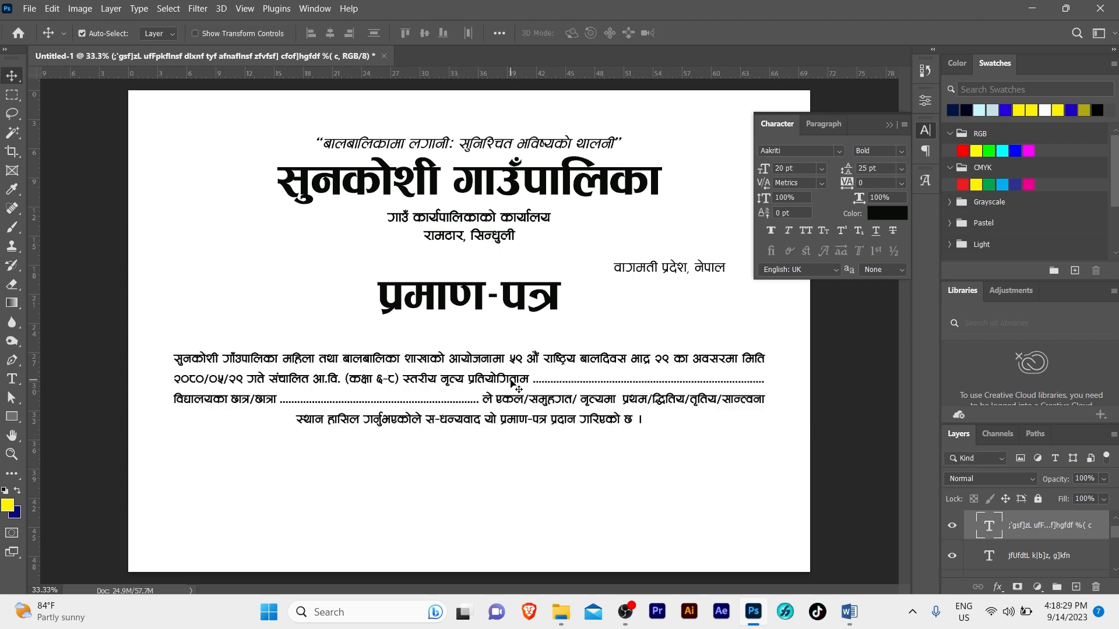
key(shift+Down)
key(shift+Down)
key(shift+Down)
key(shift+Down)
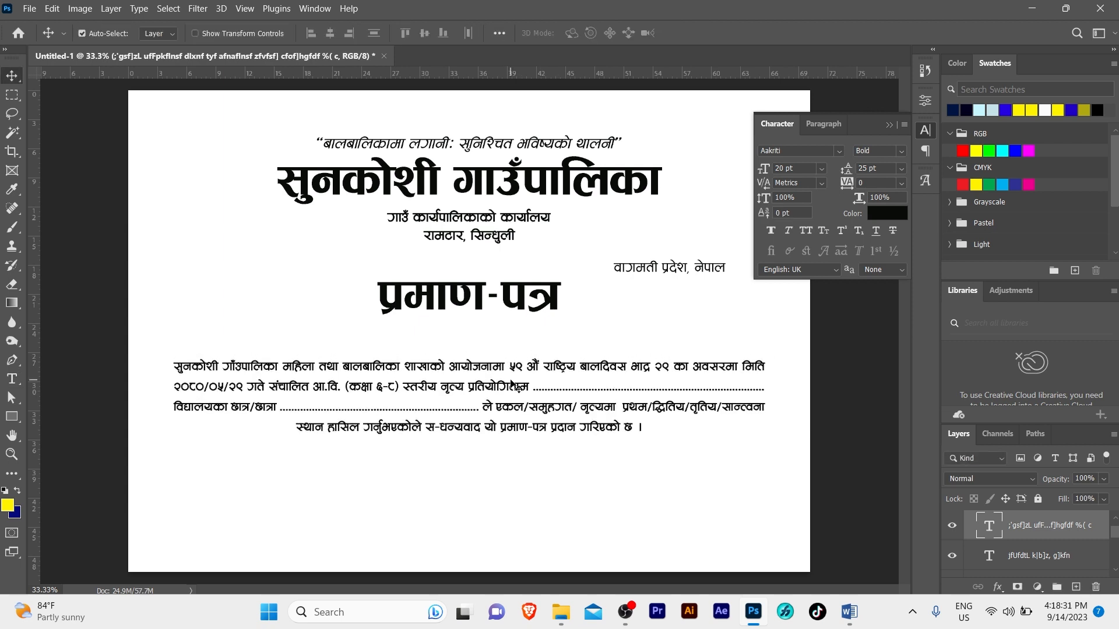
click(888, 125)
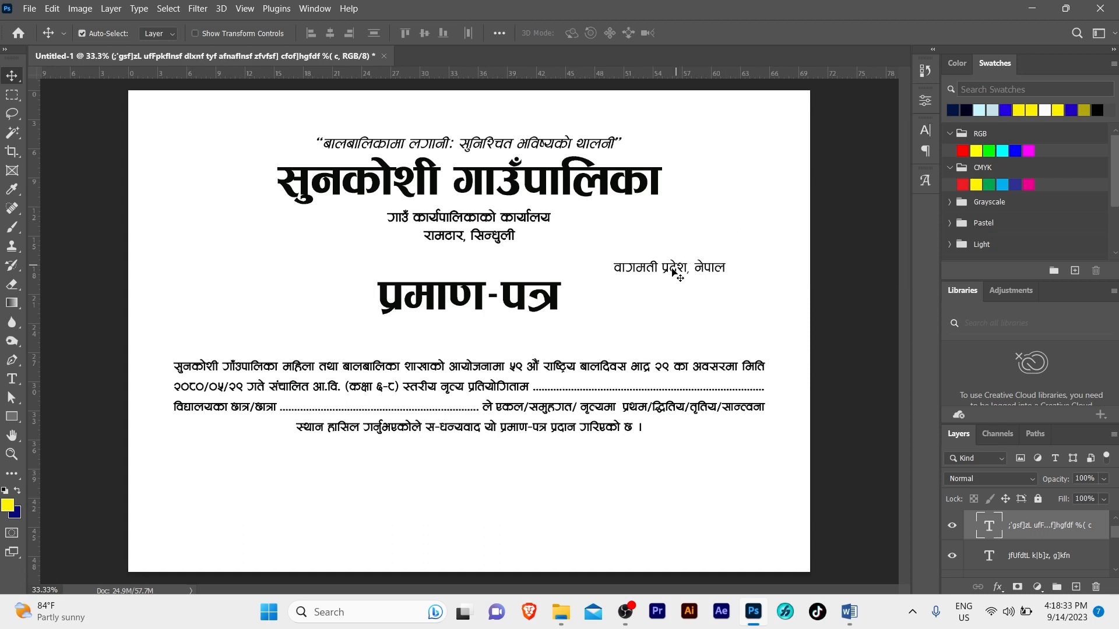
Duplicate the वागमती प्रदेश, नेपाल line to the bottom left, then select the first signatory's four lines in Word
click(674, 273)
drag(674, 272, 222, 480)
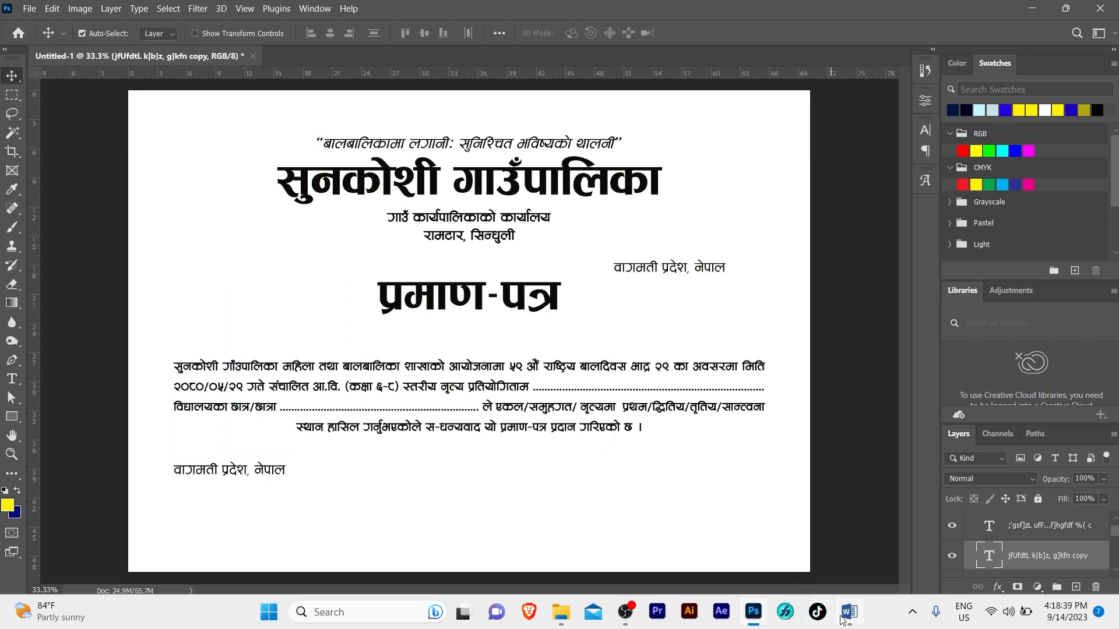
click(849, 612)
scroll(430, 449, down, 1)
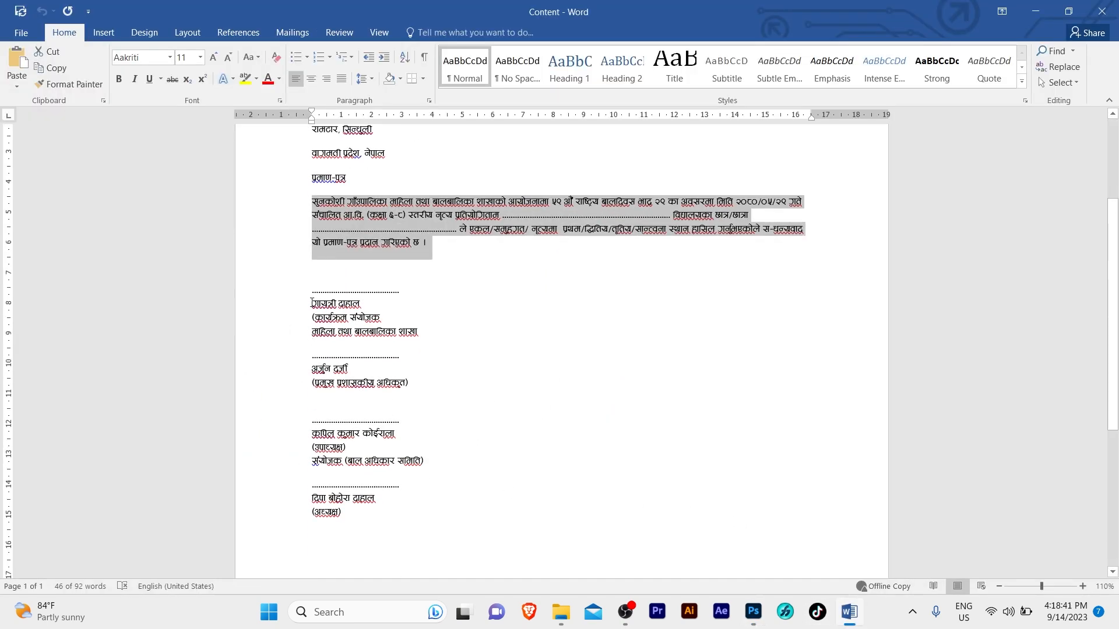
click(313, 277)
drag(314, 287, 421, 331)
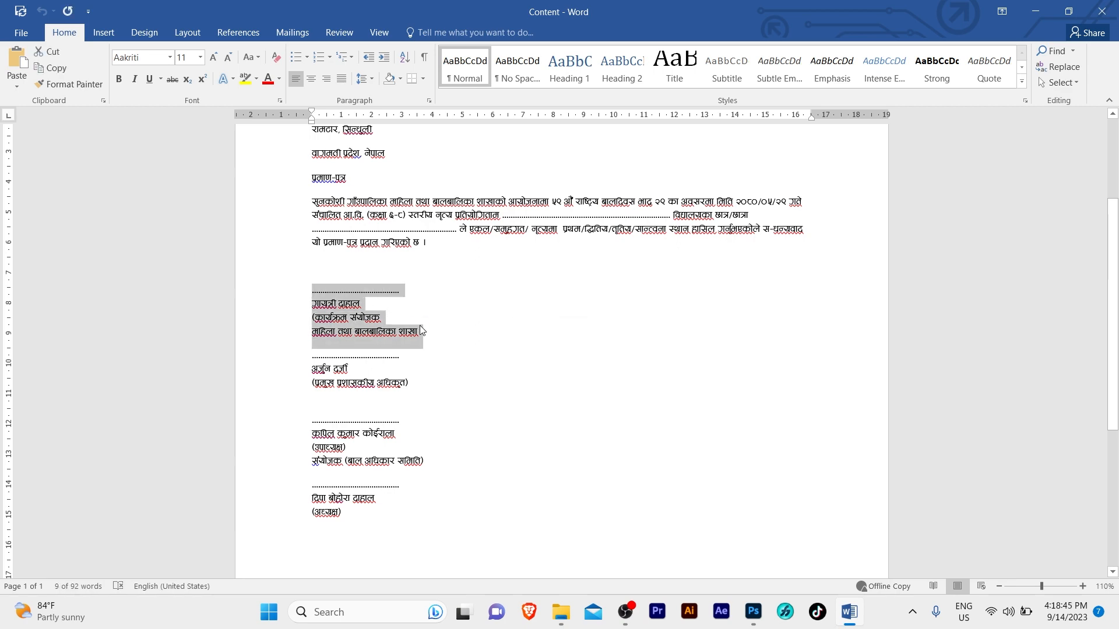
click(754, 612)
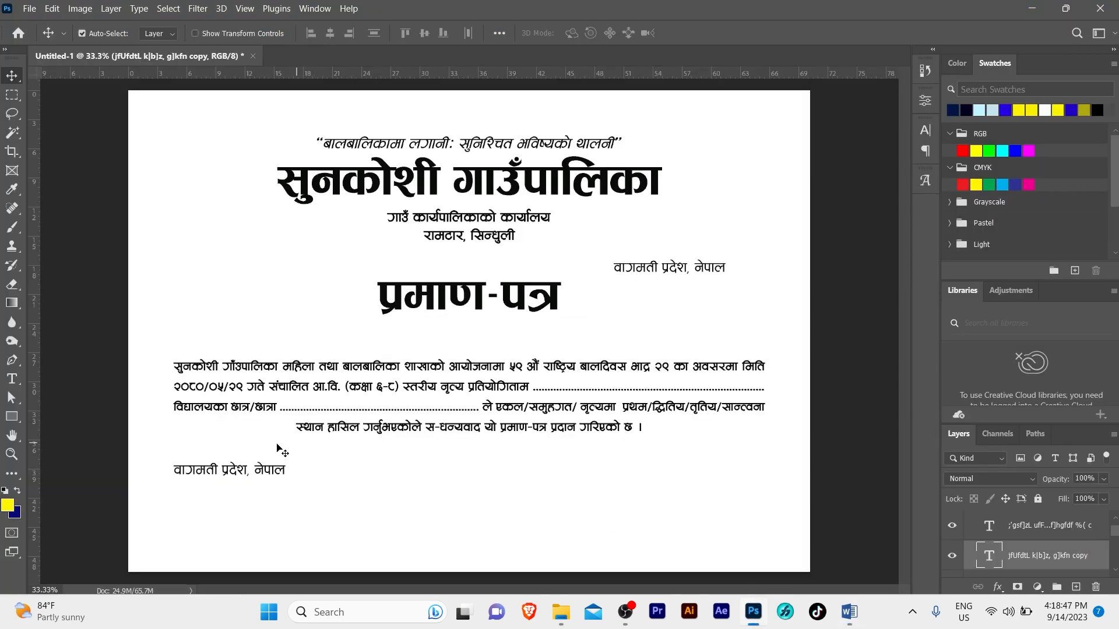
Paste the first signatory's lines into the bottom-left text copy and shift it right
double_click(226, 469)
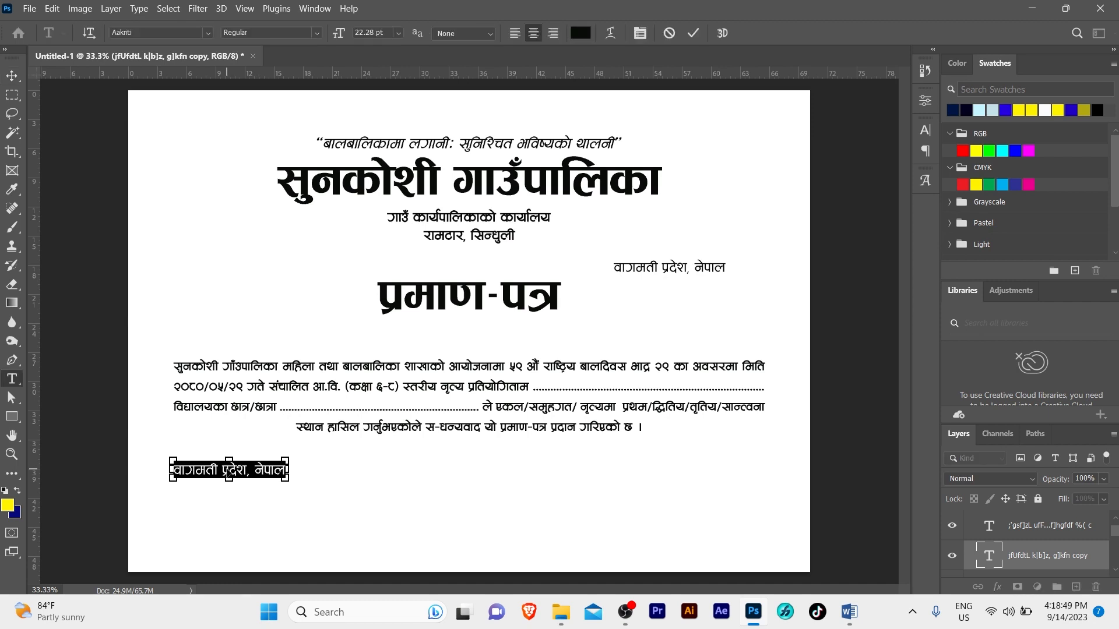
key(ctrl+Return)
key(v)
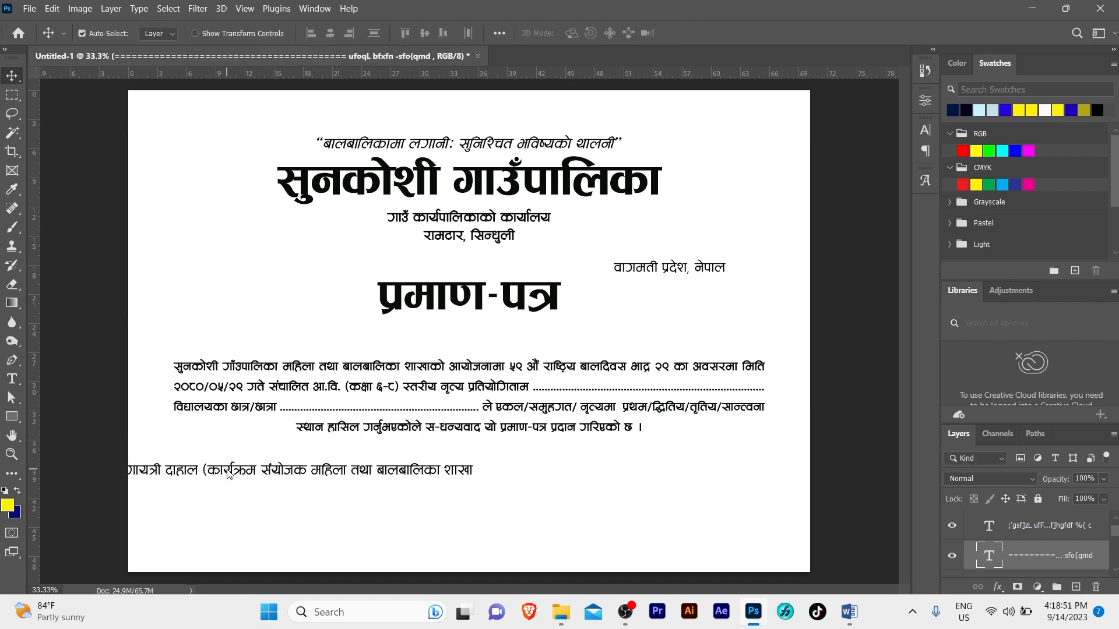
drag(253, 477, 392, 480)
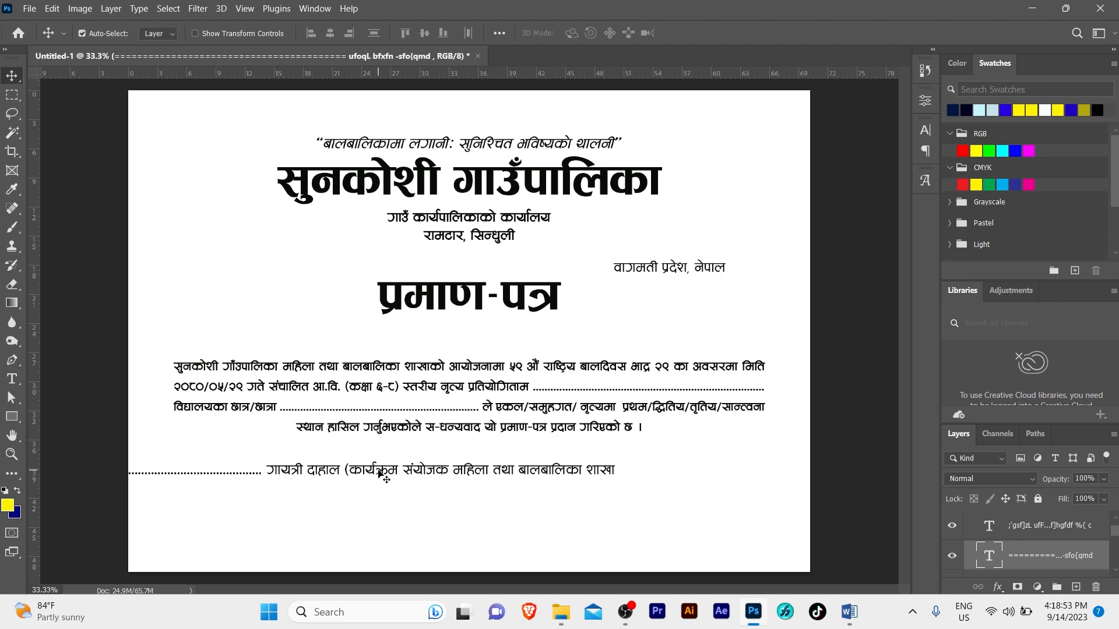
Break the signatory text into dotted line, name, post and department on separate lines
double_click(385, 473)
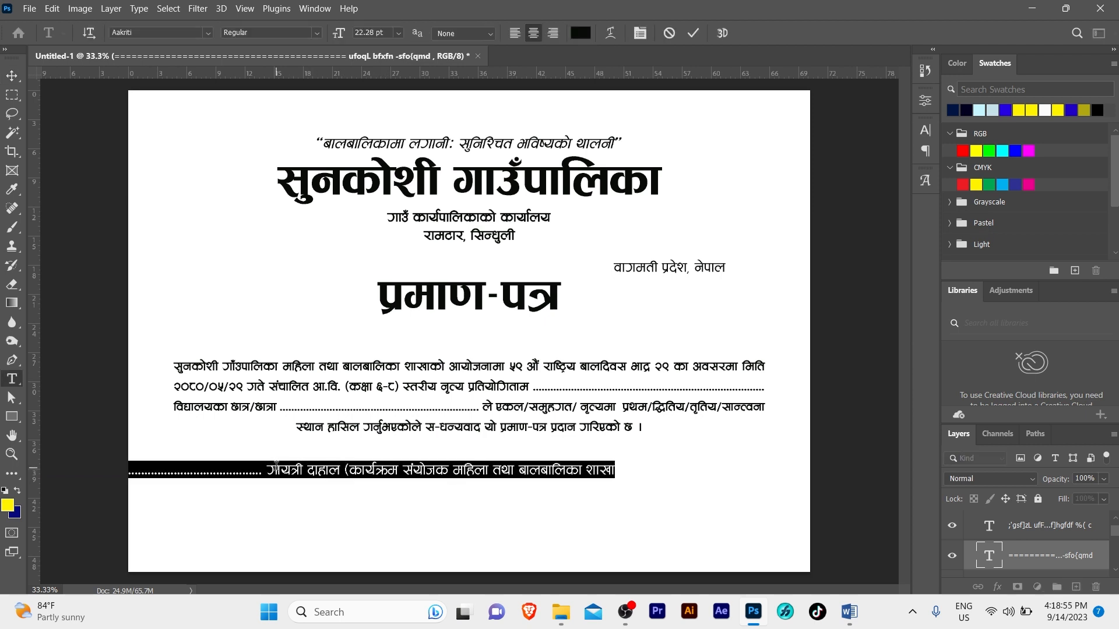
click(269, 468)
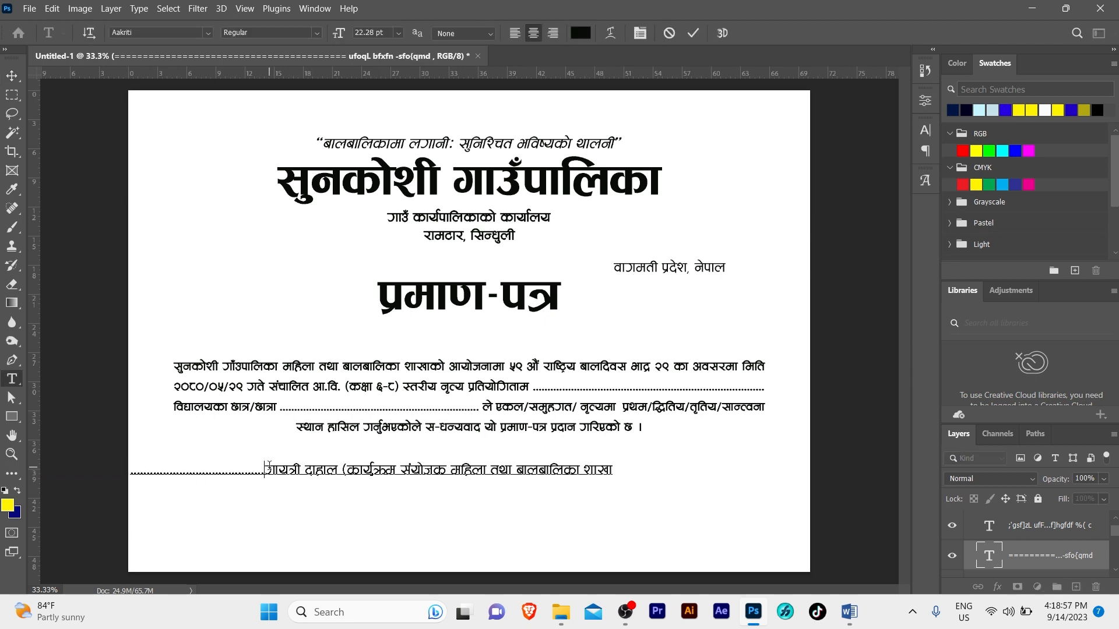
key(Return)
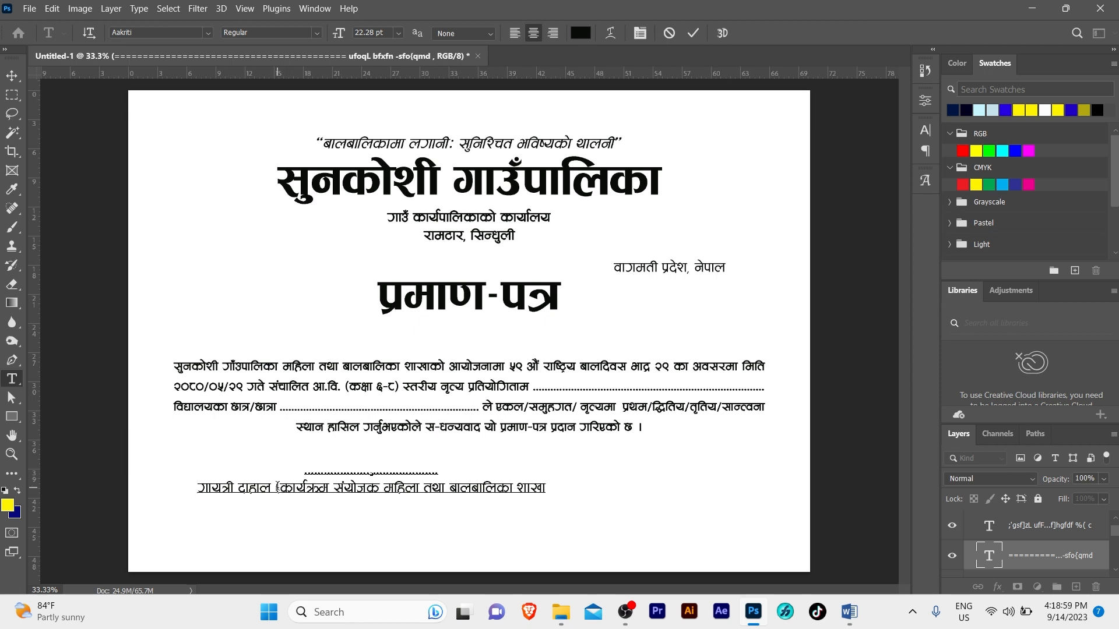
click(276, 487)
key(Return)
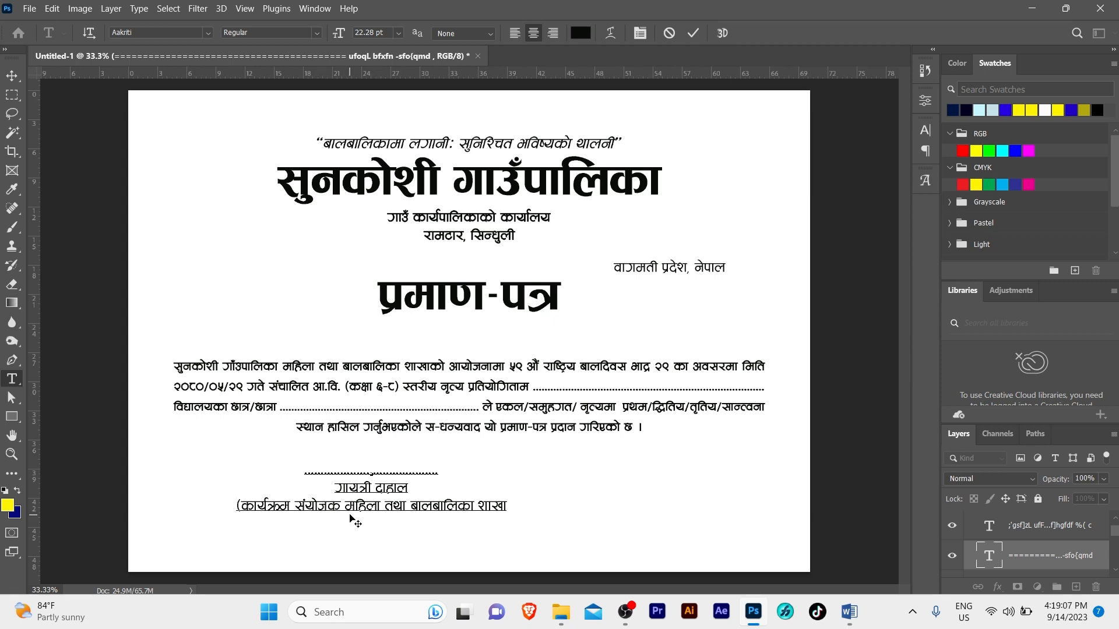
key(Return)
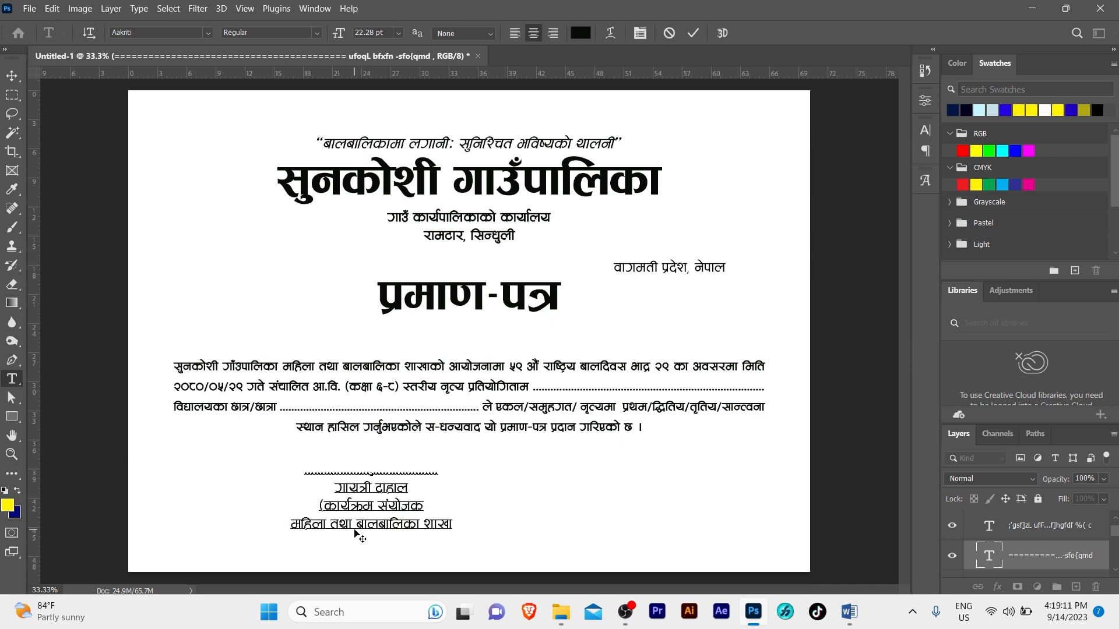
Close the bracket after कार्यक्रम संयोजक and move the signature block left
click(434, 504)
text(0)
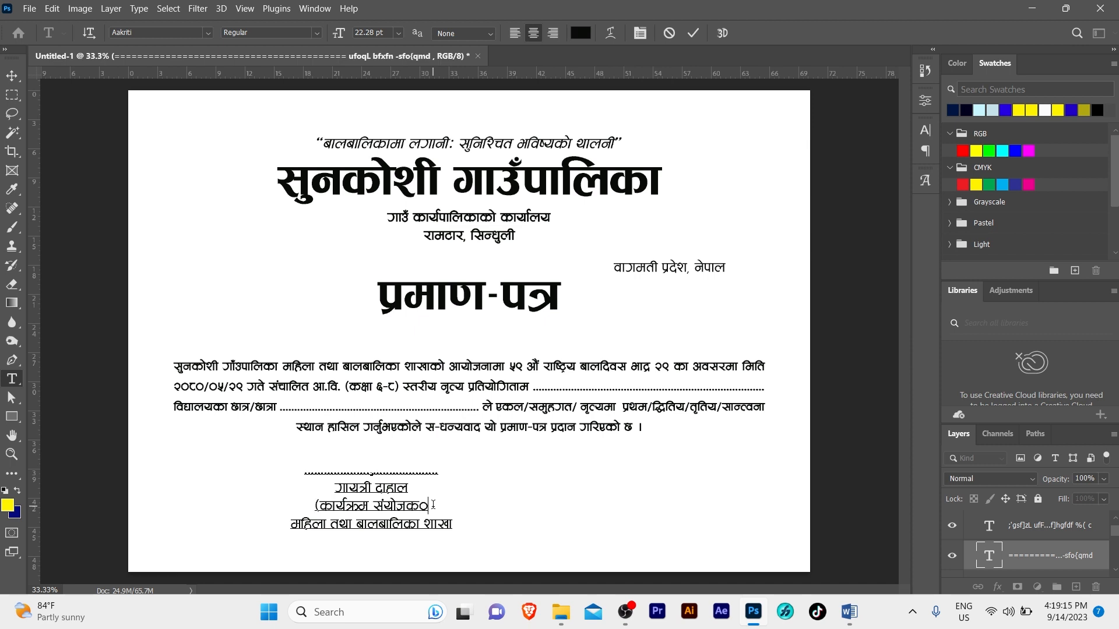
key(BackSpace)
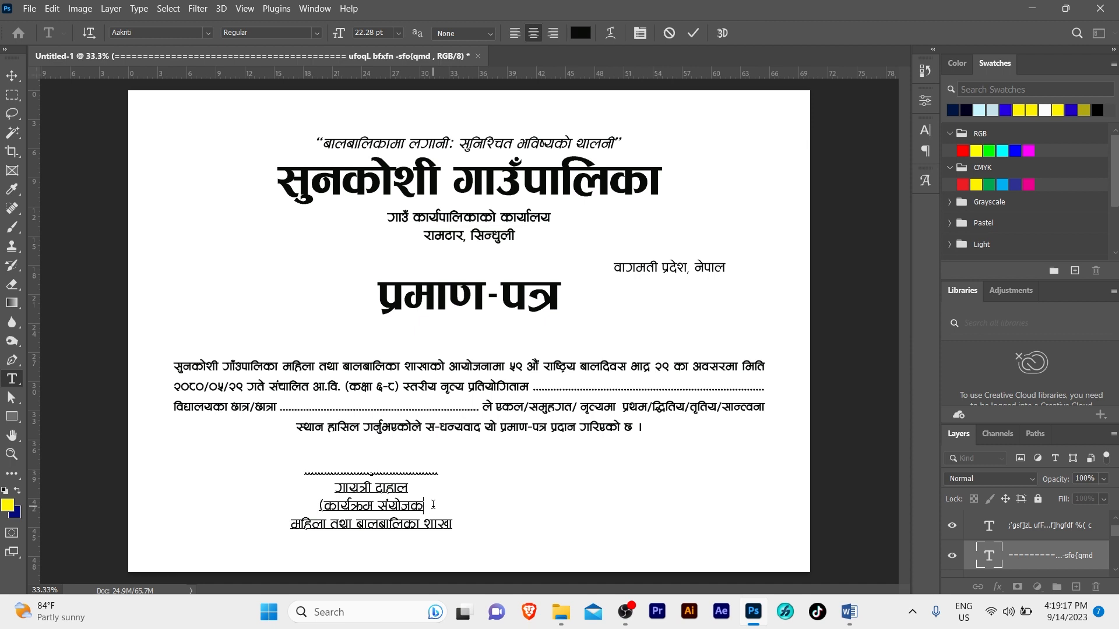
text(_)
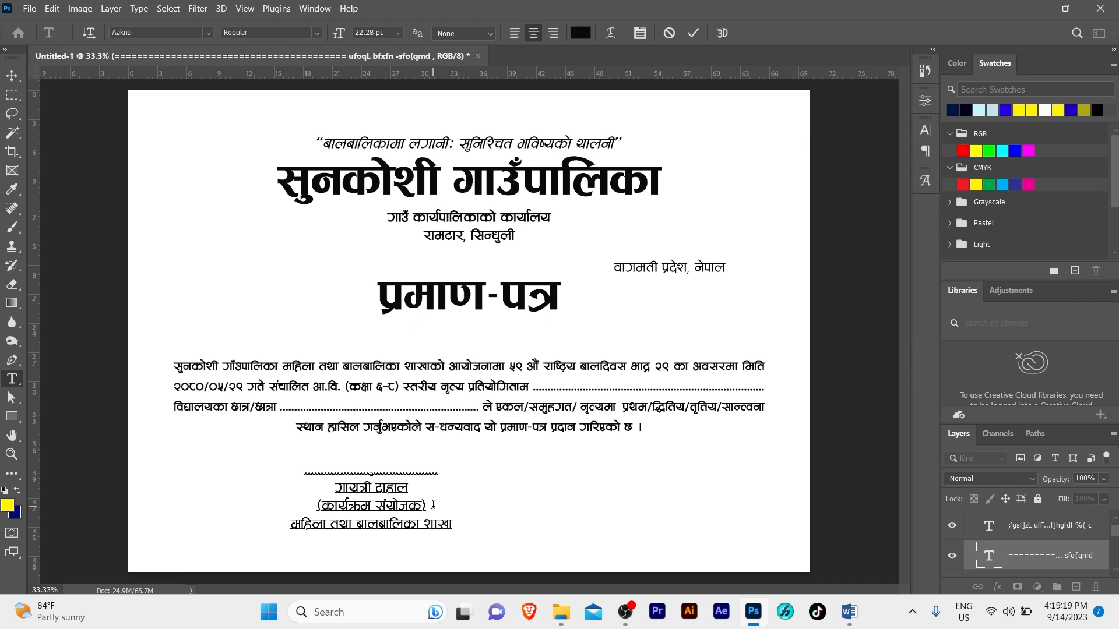
key(ctrl+Return)
key(v)
drag(392, 510, 276, 511)
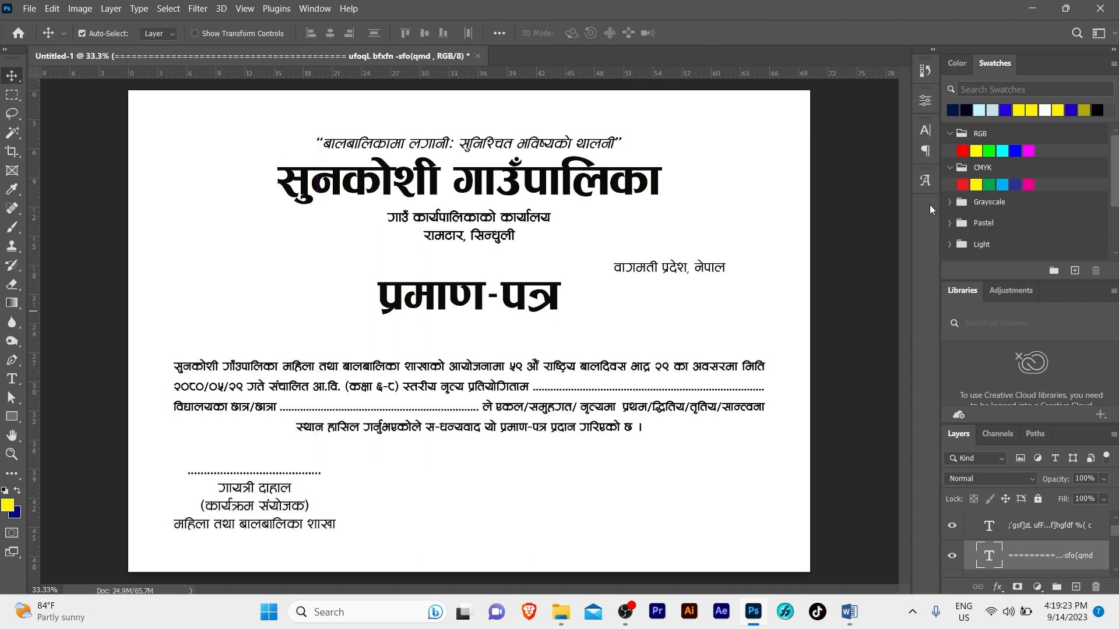
Format the signature block as 18 pt Bold with 20 pt leading
click(925, 130)
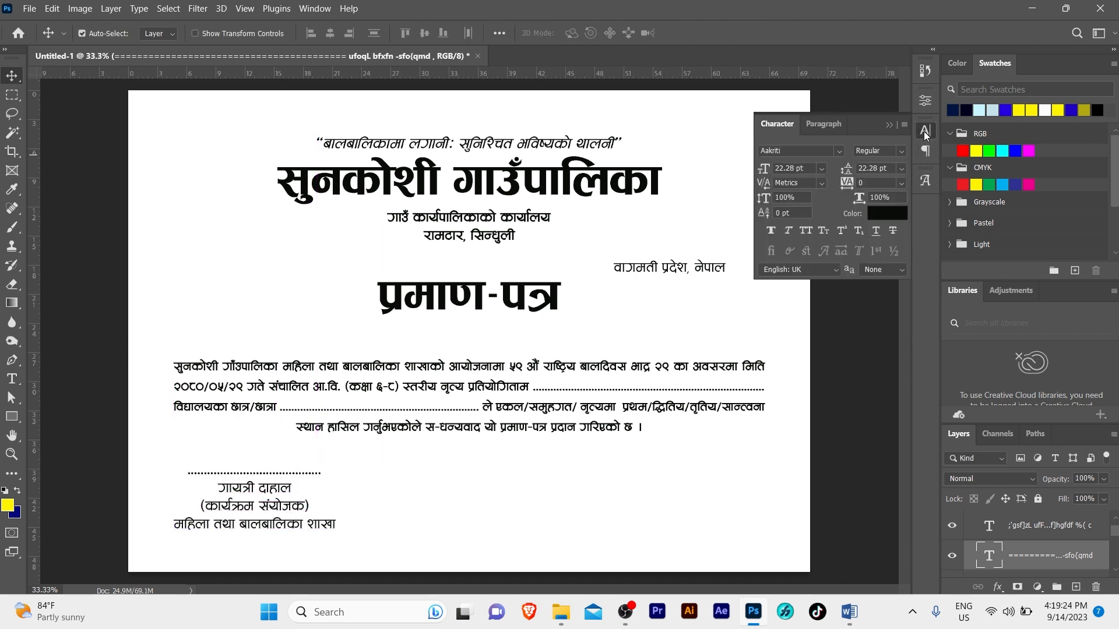
click(783, 169)
text(18)
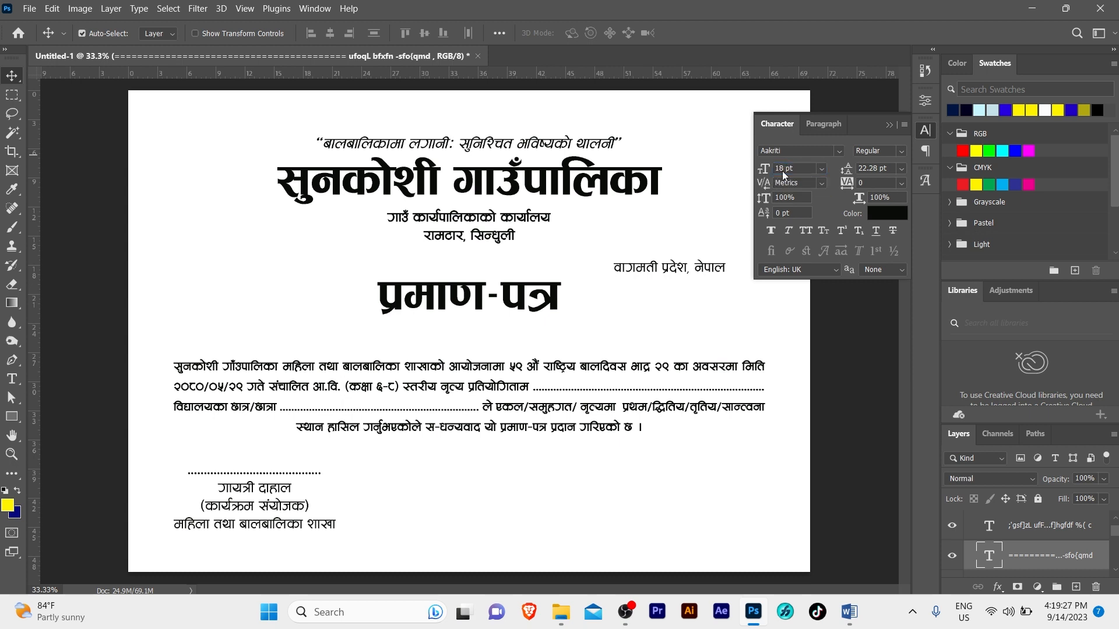
key(Return)
click(900, 168)
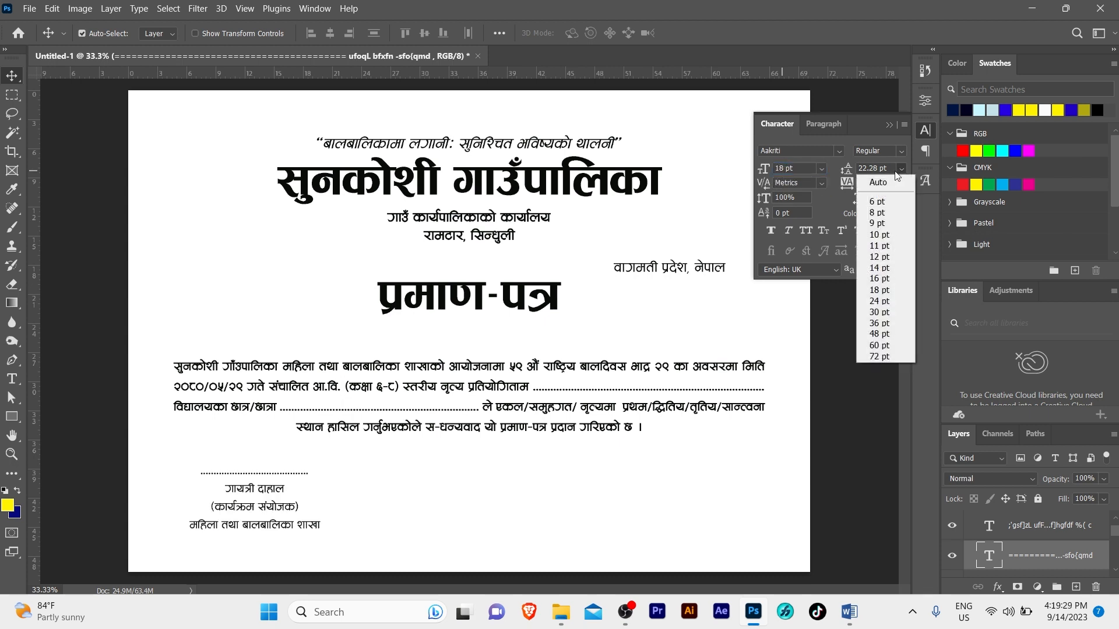
click(892, 178)
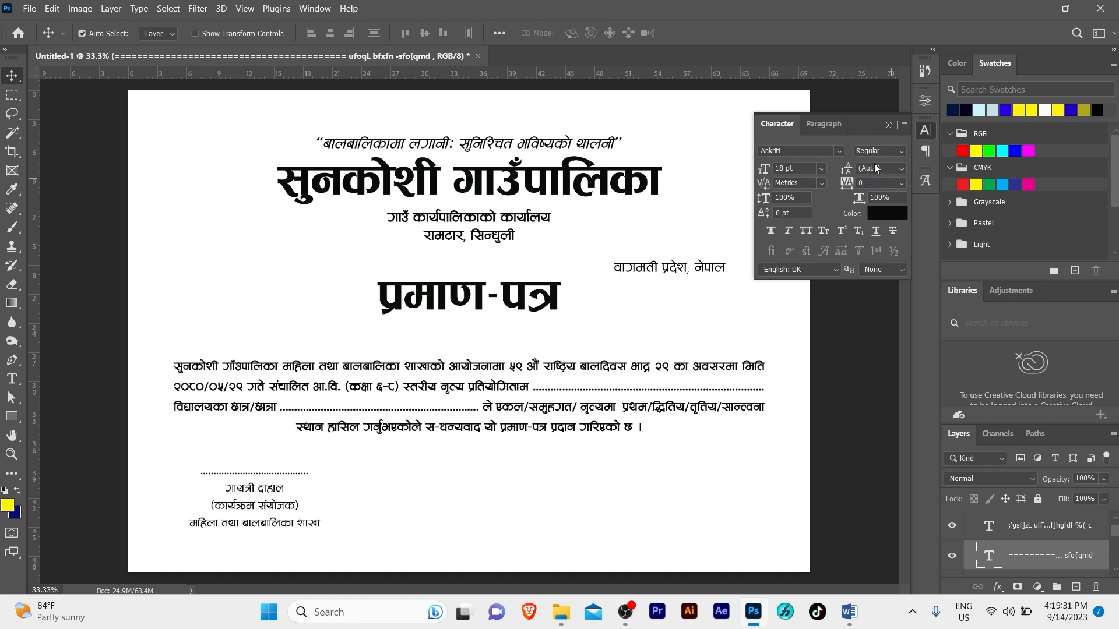
click(901, 150)
click(892, 184)
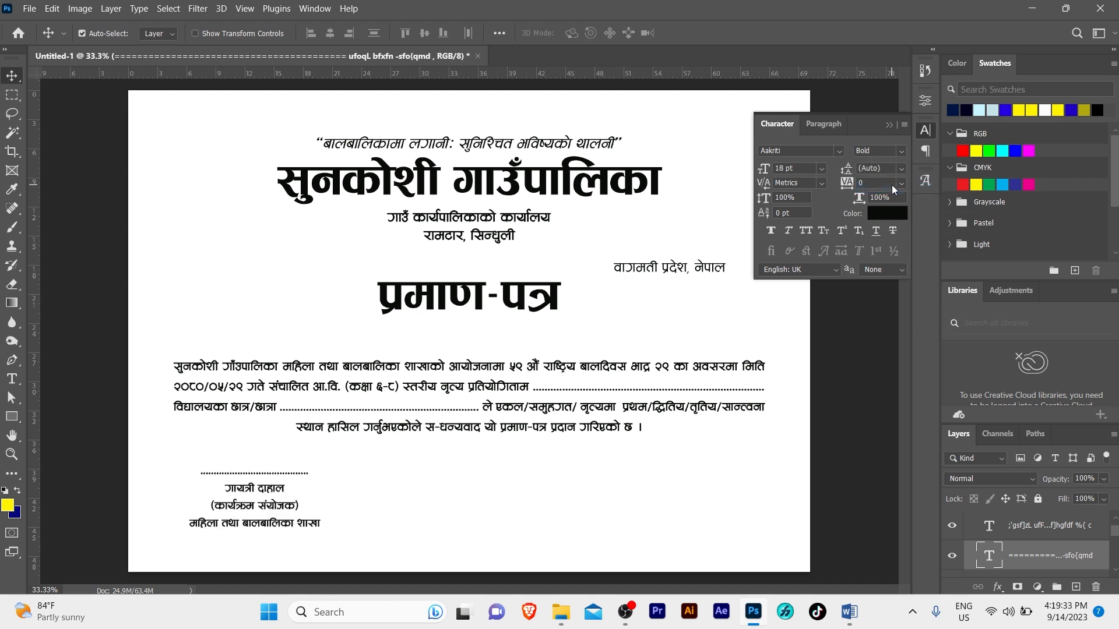
click(894, 165)
text(20)
key(Return)
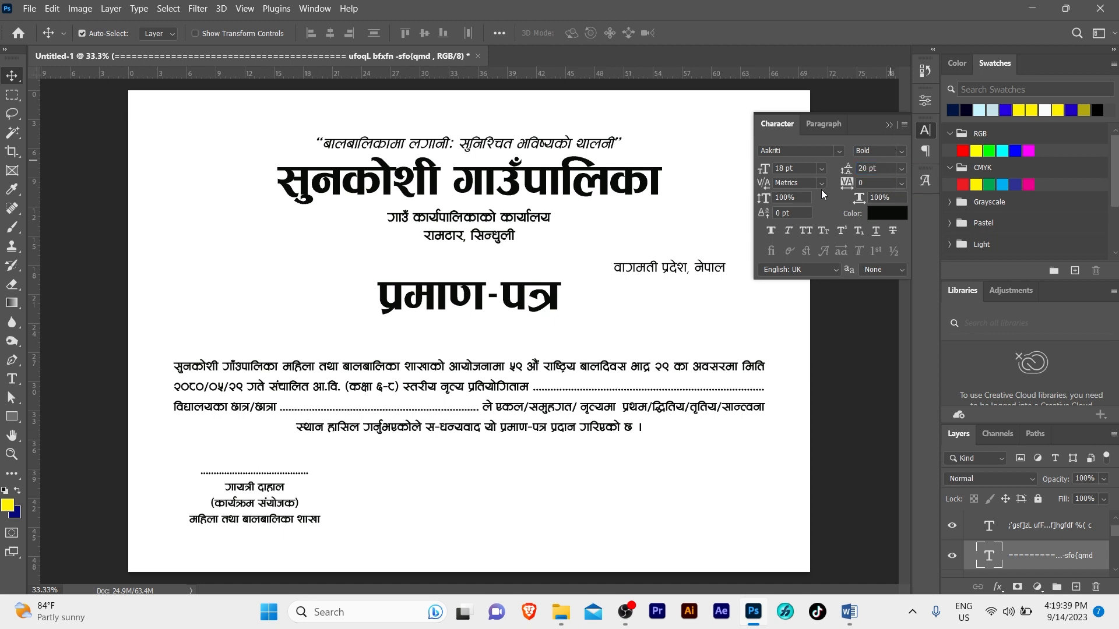
click(890, 124)
Shift the signature block further left and add dots to lengthen its signature line
drag(276, 503, 265, 503)
double_click(249, 472)
click(249, 470)
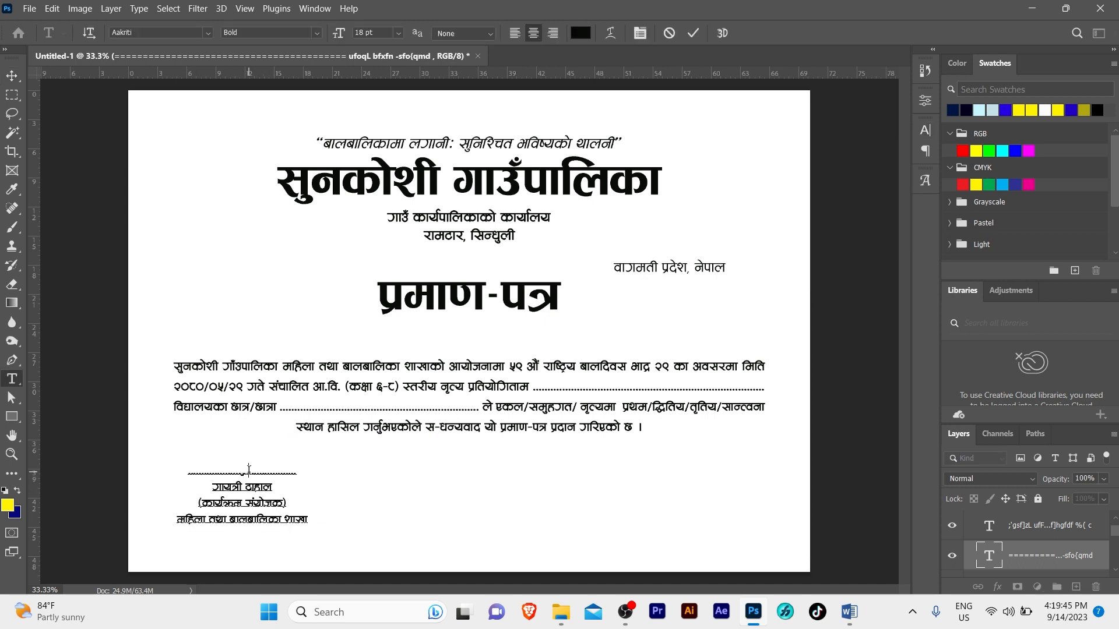
text(....)
key(BackSpace)
key(BackSpace)
key(BackSpace)
key(BackSpace)
text(..........)
key(Escape)
key(v)
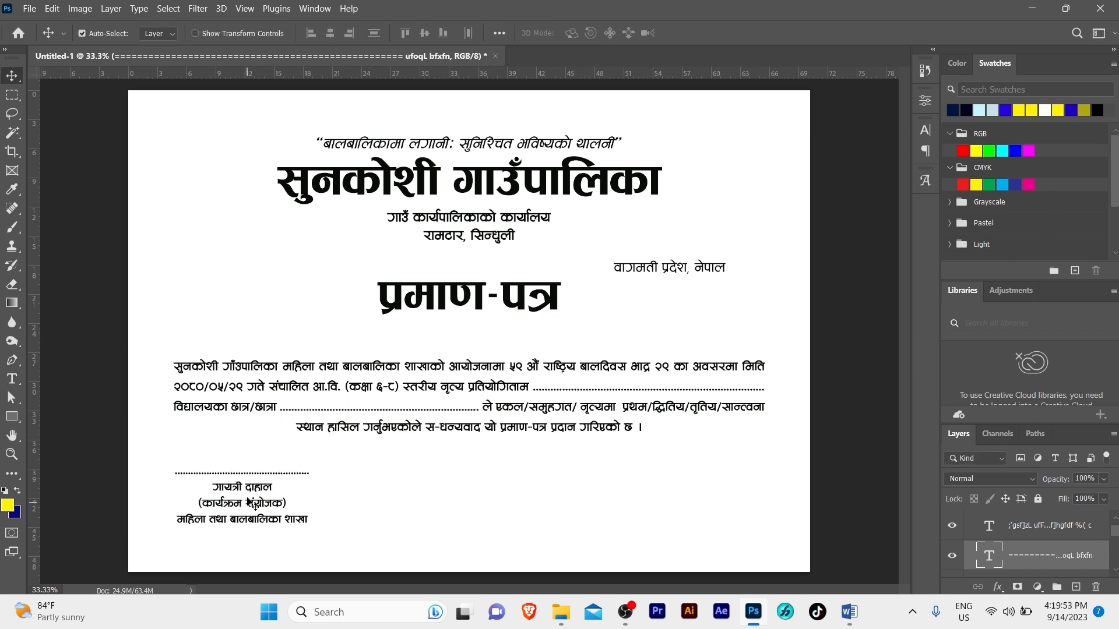
Duplicate the signature block to the right and fill it with the second signatory's text from Word
drag(249, 501, 299, 498)
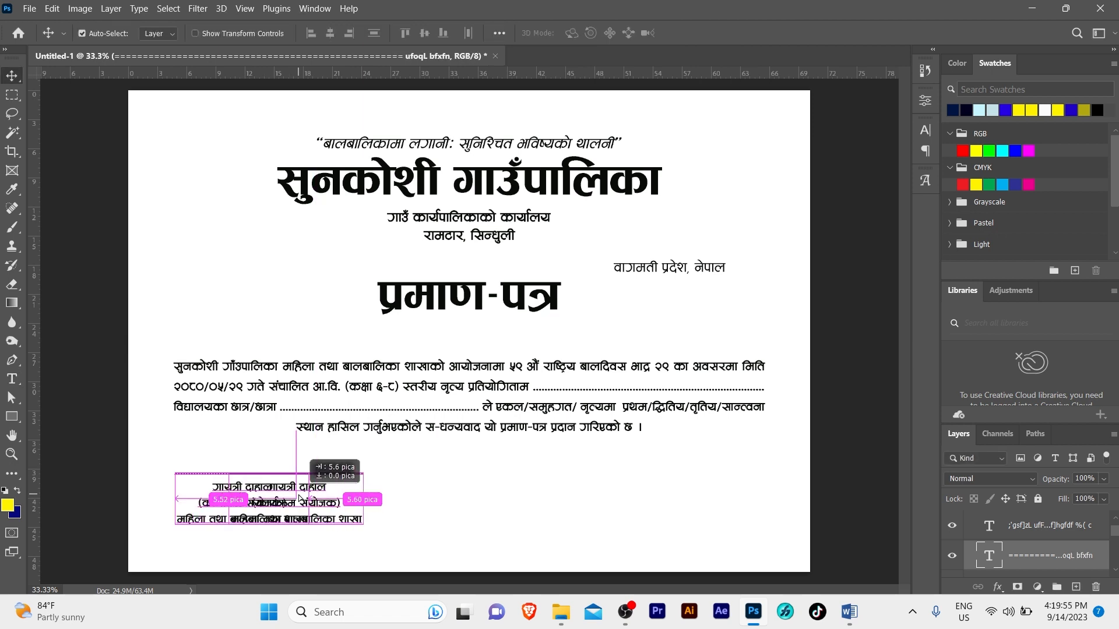
drag(378, 498, 438, 499)
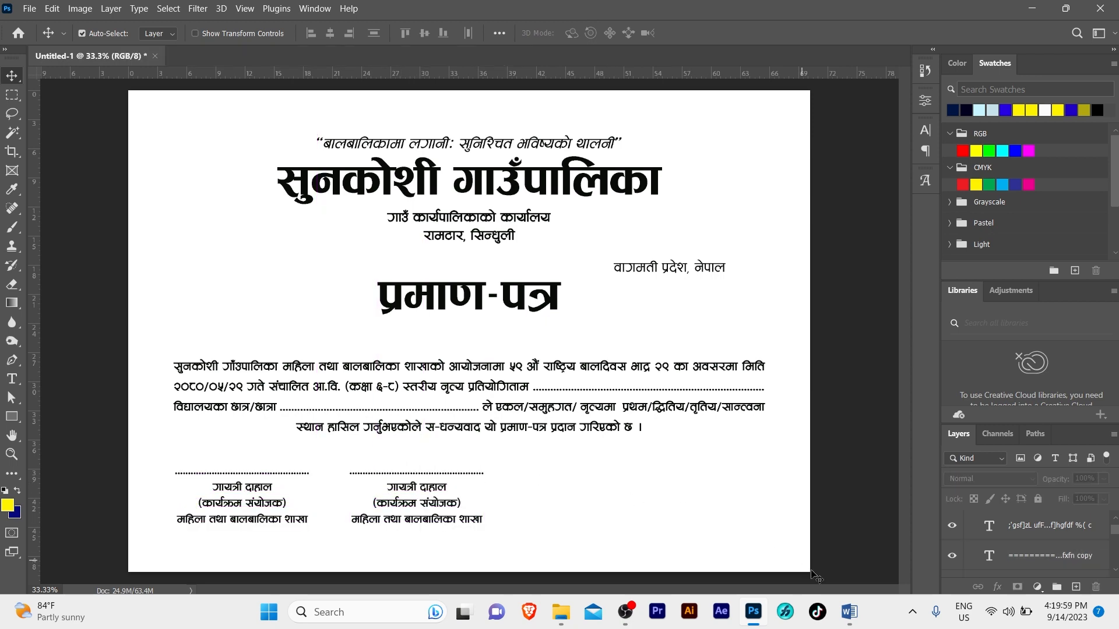
click(849, 612)
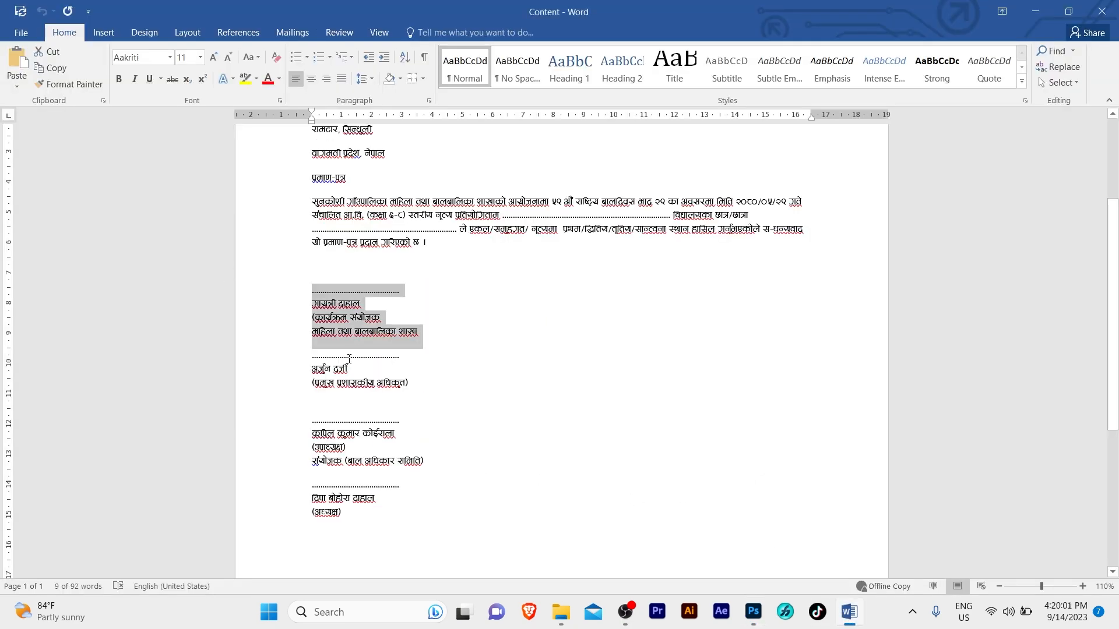
drag(349, 358, 439, 385)
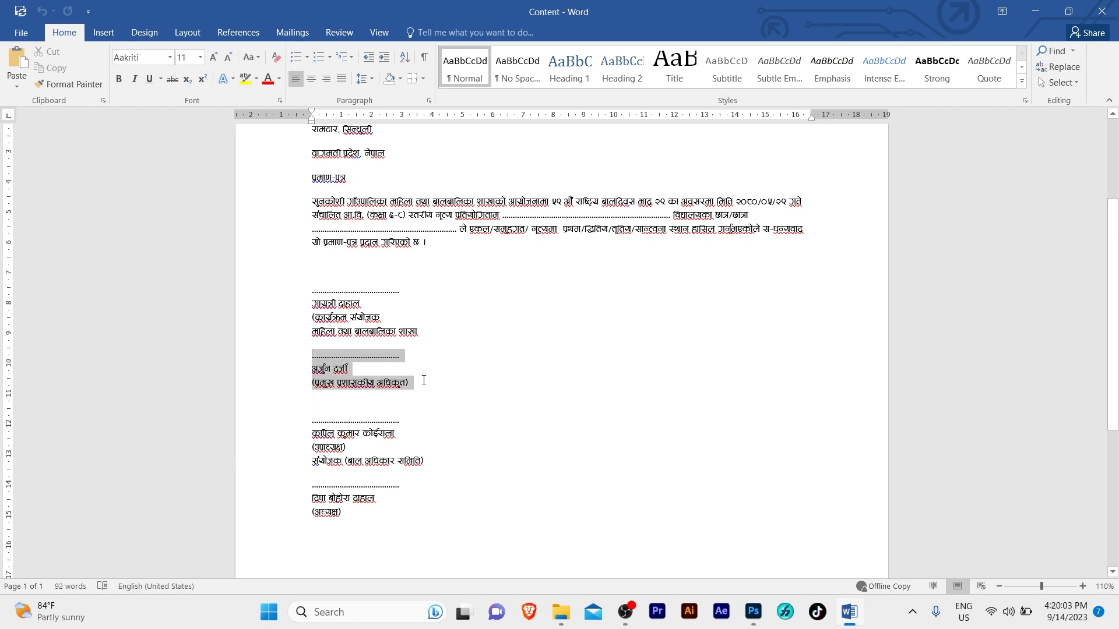
key(ctrl+c)
click(753, 611)
key(ctrl+v)
click(382, 471)
key(Return)
click(386, 488)
Paste the third signatory's text from Word into another signature block
key(Return)
click(849, 612)
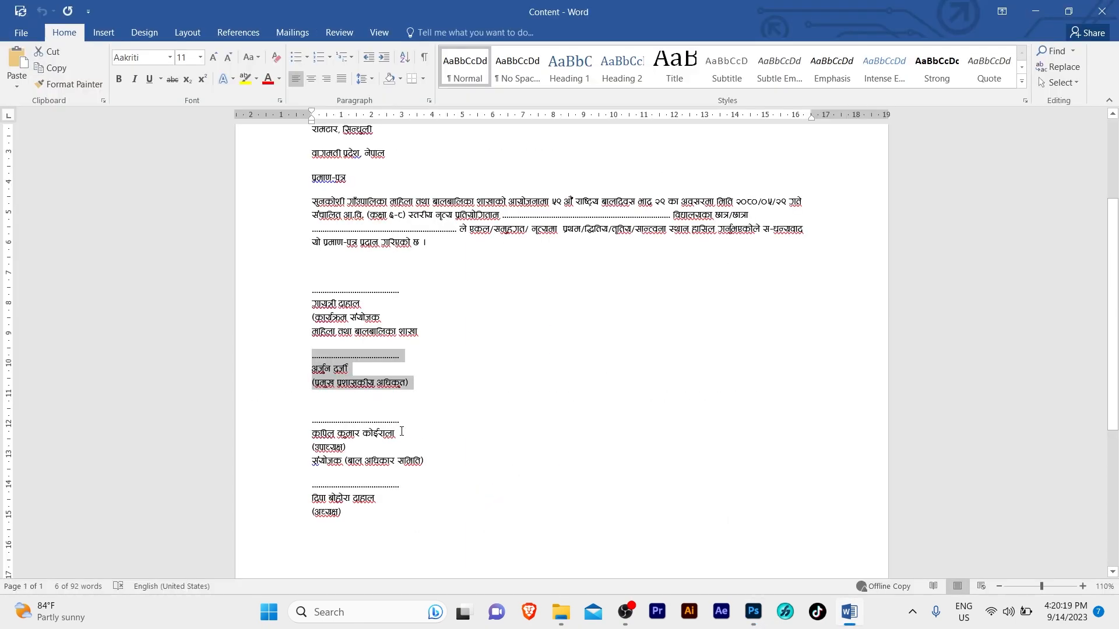
drag(313, 420, 425, 465)
key(ctrl+c)
click(753, 612)
key(ctrl+v)
click(467, 474)
key(Return)
Add a fourth signature block at the far right with the (अध्यक्ष) signatory's text on separate lines
key(Return)
key(Return)
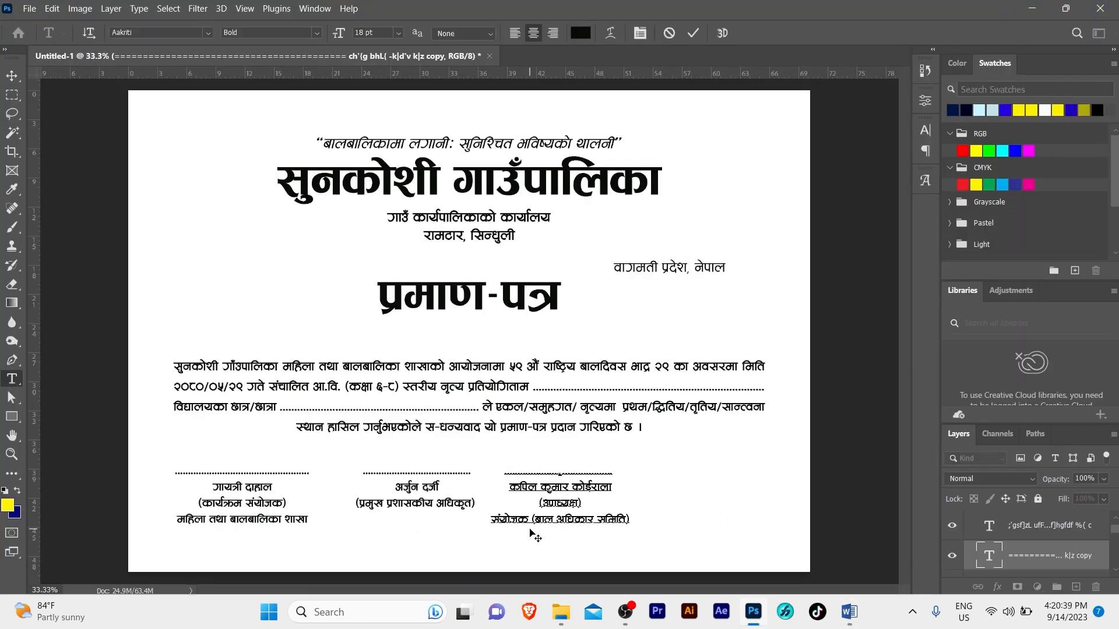
drag(560, 503, 713, 503)
click(849, 612)
drag(313, 483, 349, 515)
click(753, 612)
key(ctrl+v)
click(707, 472)
key(Return)
click(737, 489)
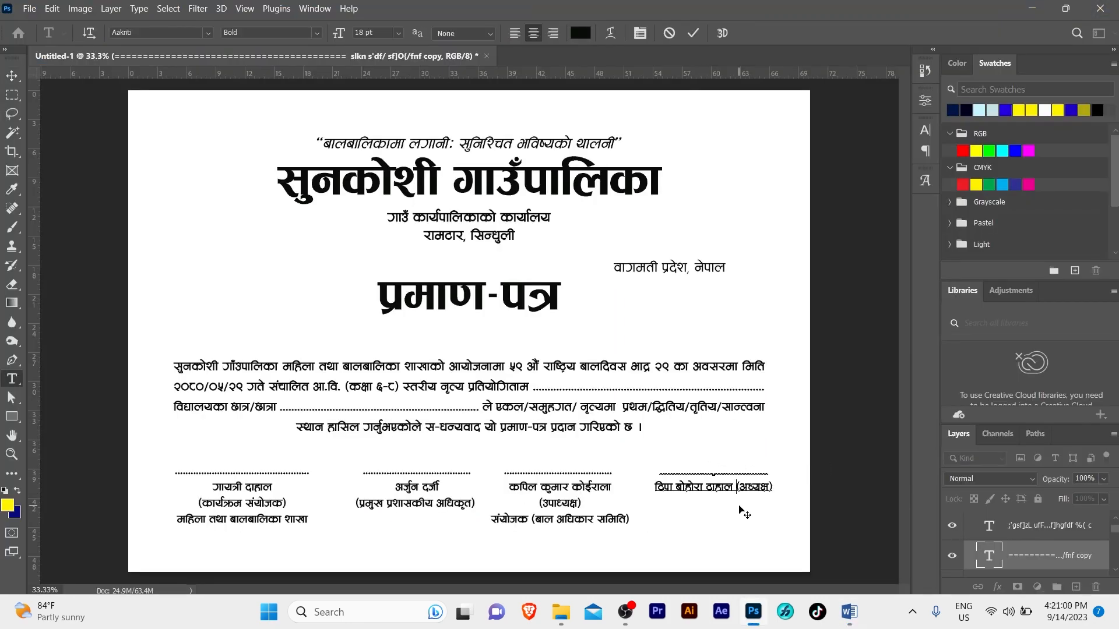
key(Return)
key(ctrl+Return)
click(384, 273)
key(ctrl+minus)
click(208, 454)
drag(207, 454, 734, 524)
Distribute the four signature blocks evenly along the bottom of the certificate
drag(241, 503, 240, 504)
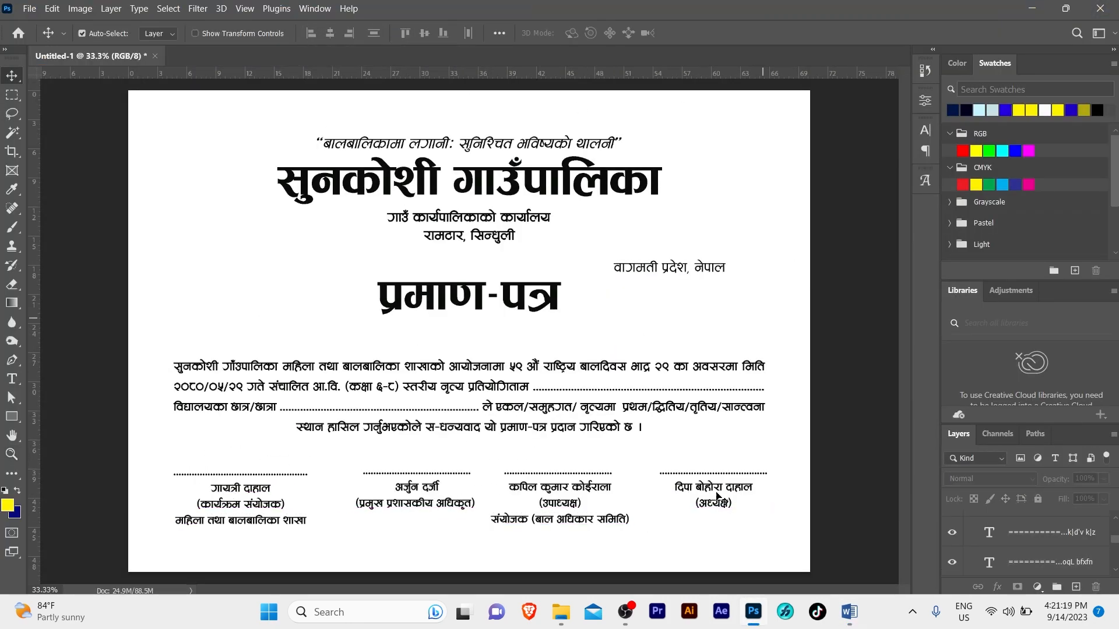
drag(717, 497, 714, 497)
drag(207, 454, 734, 524)
click(405, 34)
click(468, 33)
key(ctrl+space)
ctrl+click(445, 442)
alt+click(445, 444)
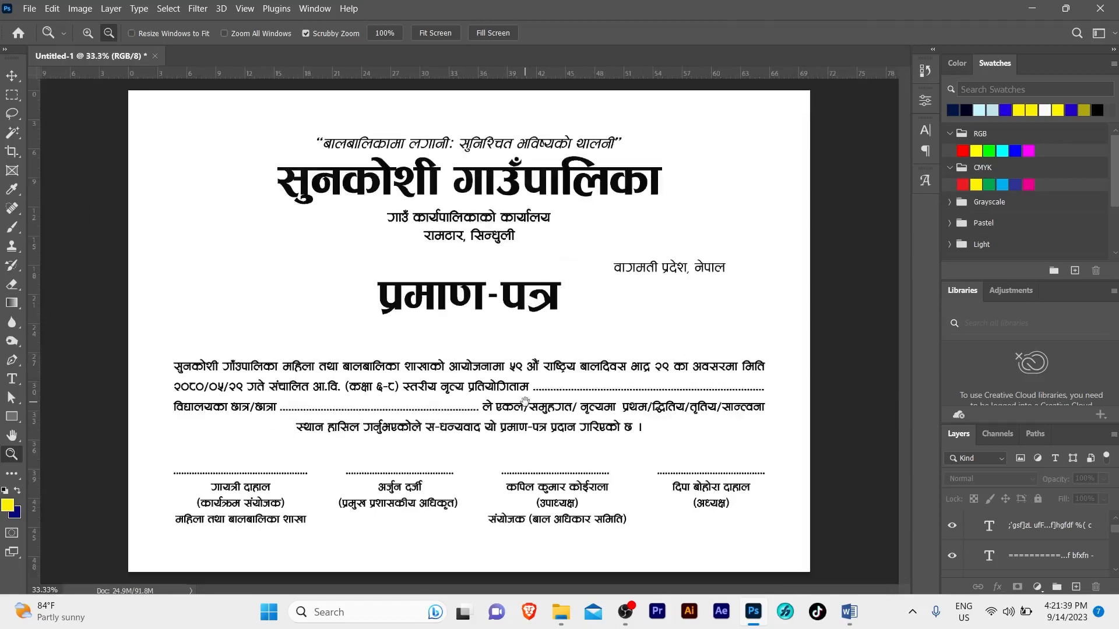
Nudge the four signature blocks and the body paragraph upward
key(v)
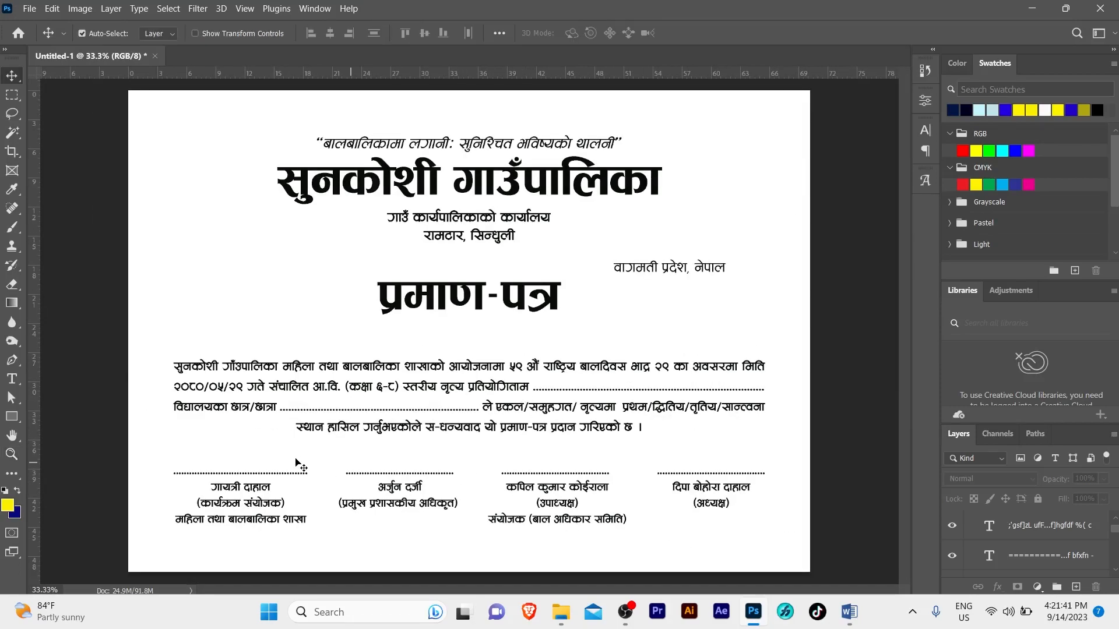
mouse_move(239, 461)
mouse_down()
mouse_move(699, 502)
mouse_move(708, 515)
mouse_up()
key(Up)
key(Up)
key(Up)
key(Up)
key(Up)
key(Up)
key(Up)
key(Up)
key(Up)
key(Up)
key(Up)
key(Up)
key(Up)
key(Up)
key(Up)
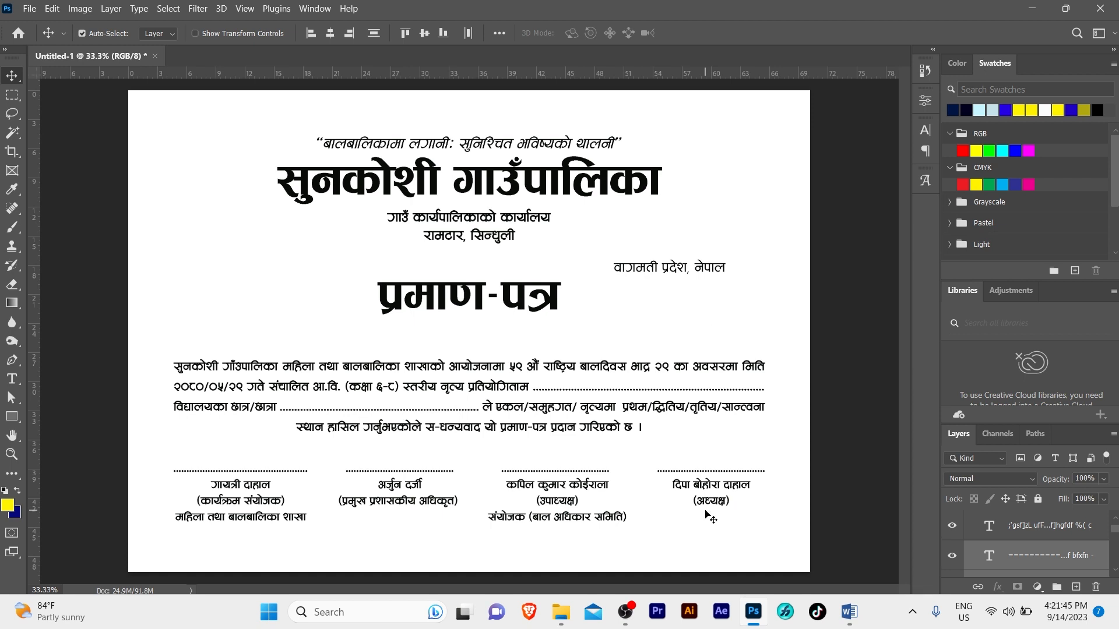
click(544, 401)
key(Up)
key(Up)
key(Up)
key(Up)
key(Up)
key(Up)
key(Up)
key(Up)
key(Up)
key(Up)
key(Up)
key(Up)
key(Up)
key(Up)
key(Up)
key(Up)
key(Up)
key(Up)
key(Up)
key(Up)
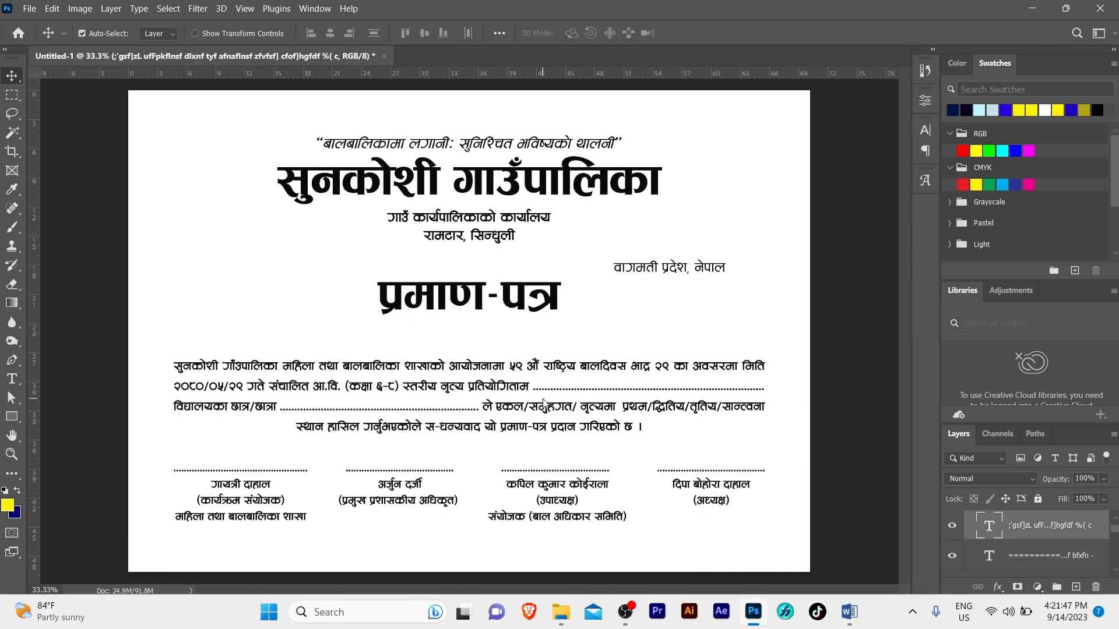
Raise the body paragraph a bit more and centre the top quote line horizontally
key(Up)
key(Up)
key(Up)
key(Up)
key(Up)
key(Up)
key(Up)
key(Up)
key(Up)
key(Up)
key(Up)
key(Up)
key(Up)
key(Up)
key(Up)
key(Up)
key(Up)
key(Up)
key(Up)
key(Up)
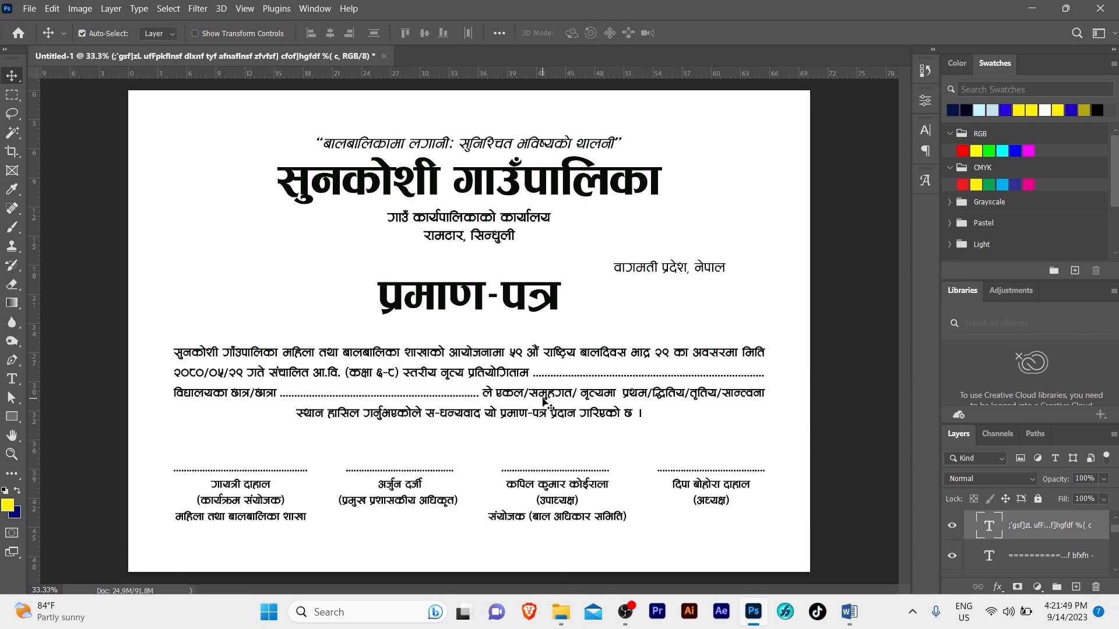
click(434, 151)
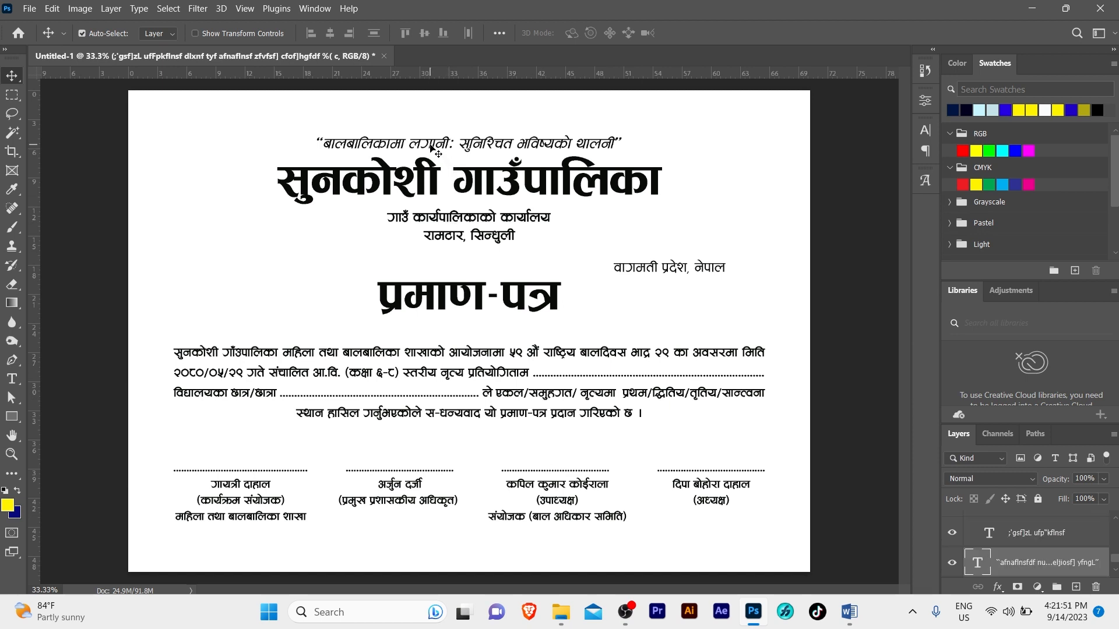
key(ctrl+a)
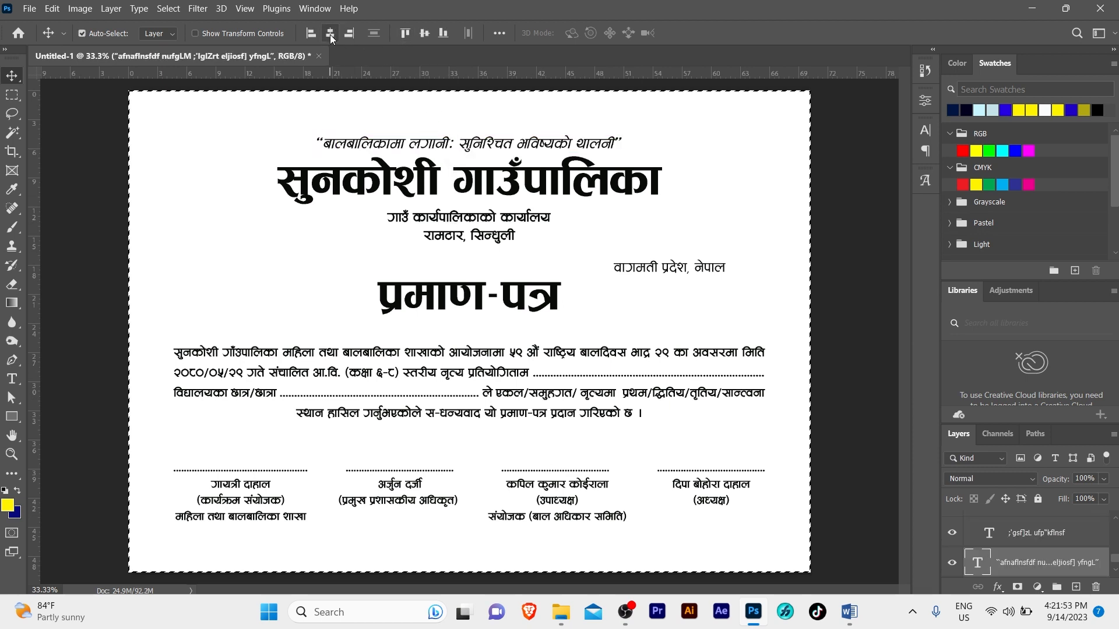
click(330, 33)
key(ctrl+d)
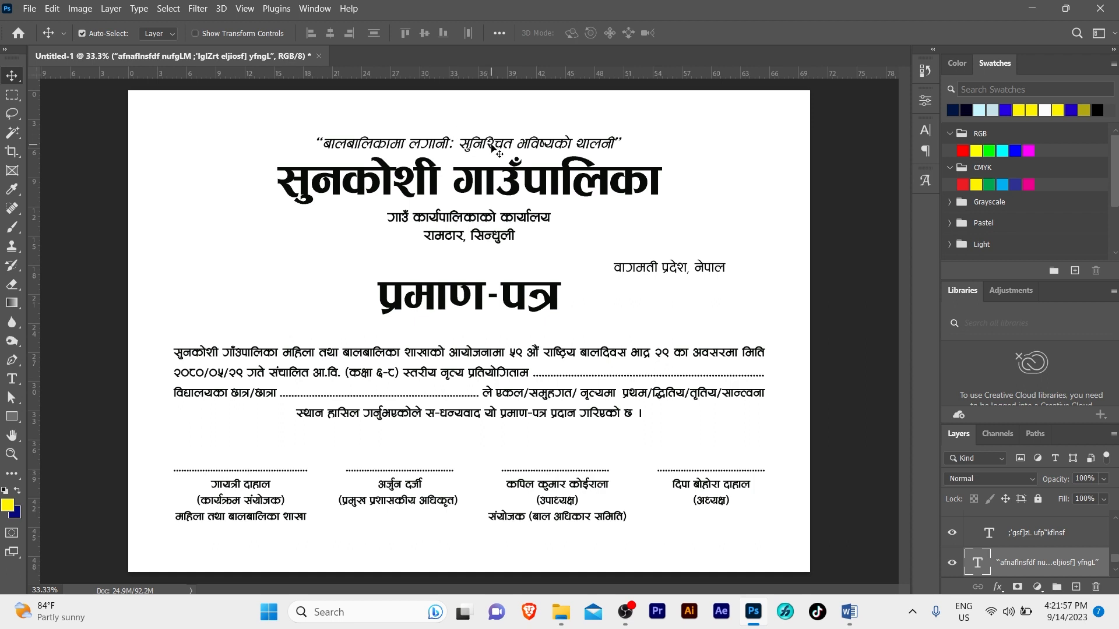
Colour the italic slogan line pure blue, hex 0000ff
click(924, 133)
click(876, 212)
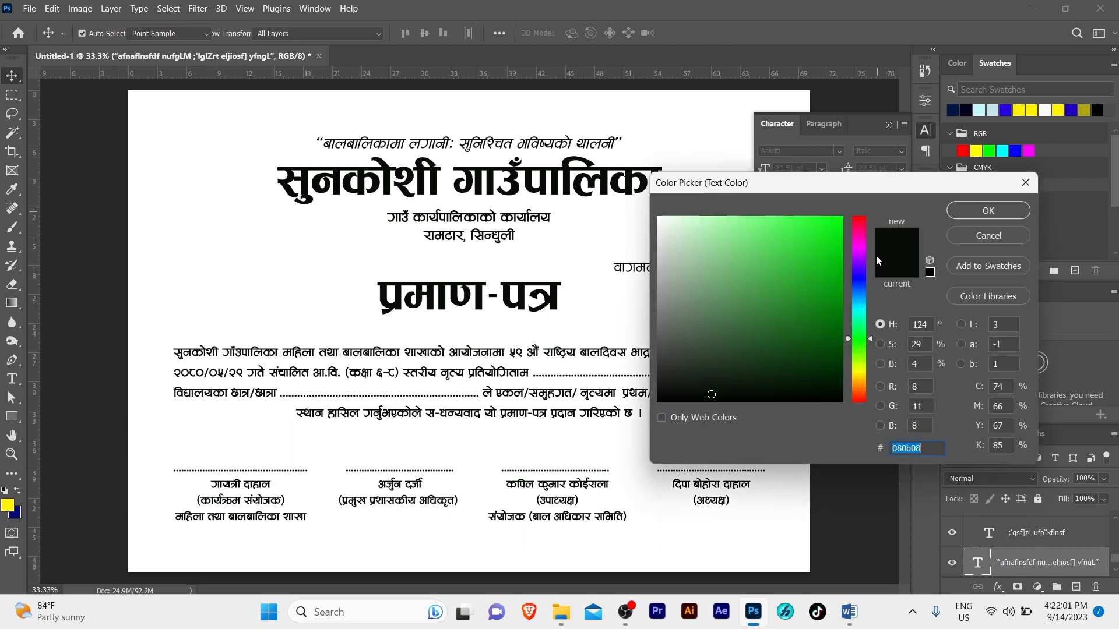
mouse_move(851, 295)
mouse_down()
mouse_move(837, 232)
mouse_move(837, 275)
mouse_move(837, 260)
mouse_up()
click(837, 251)
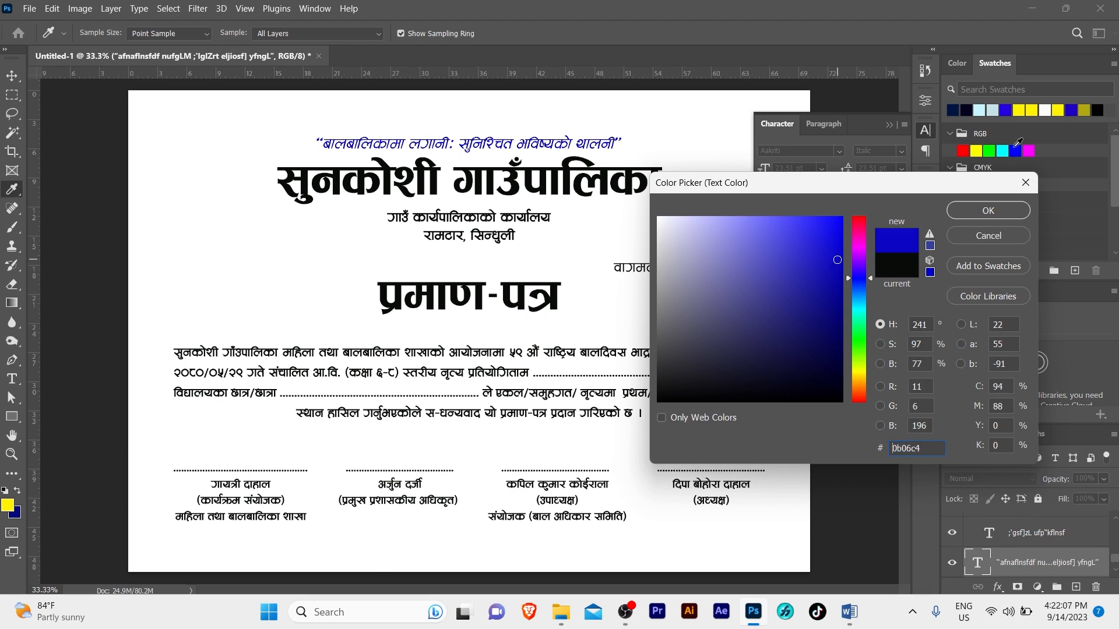
click(1015, 148)
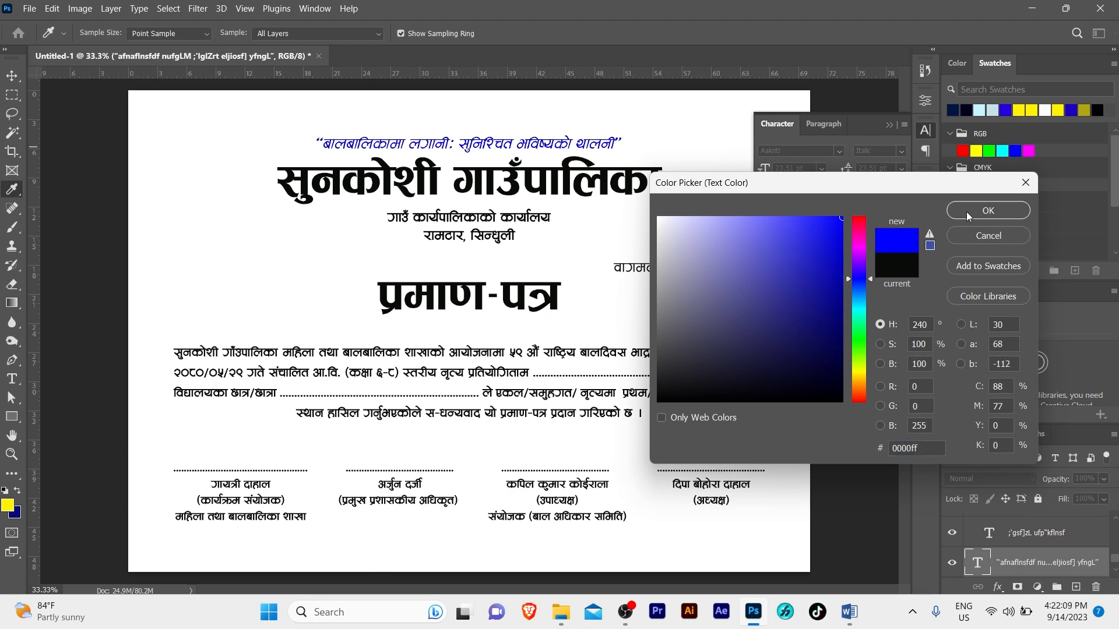
click(966, 212)
Colour the सुनकोशी गाउँपालिका municipality heading pure red (ff0000)
key(z)
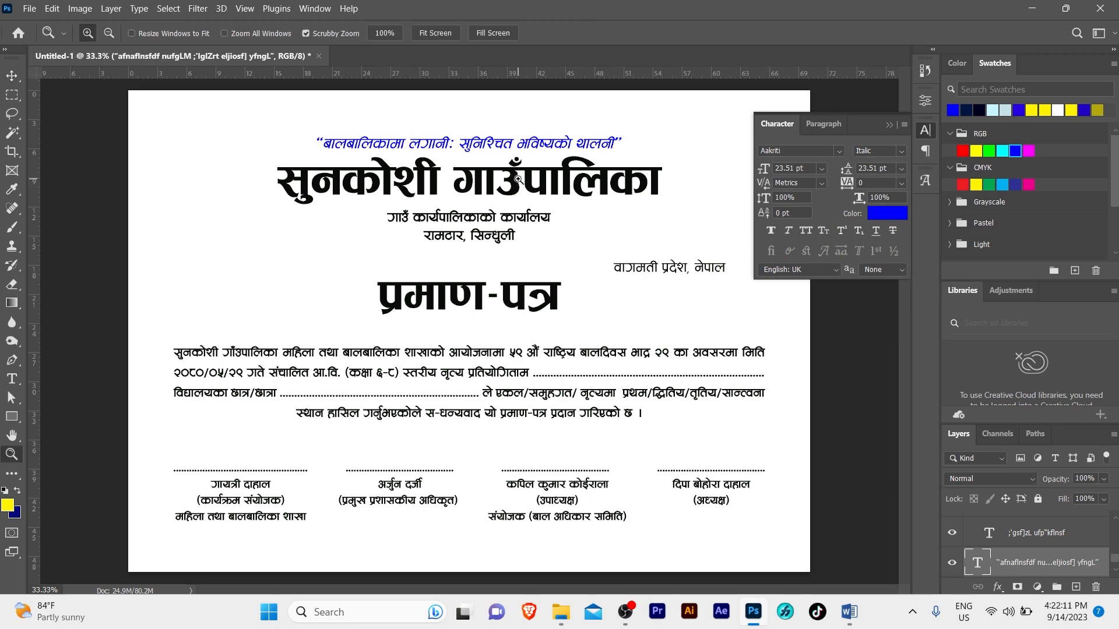
key(v)
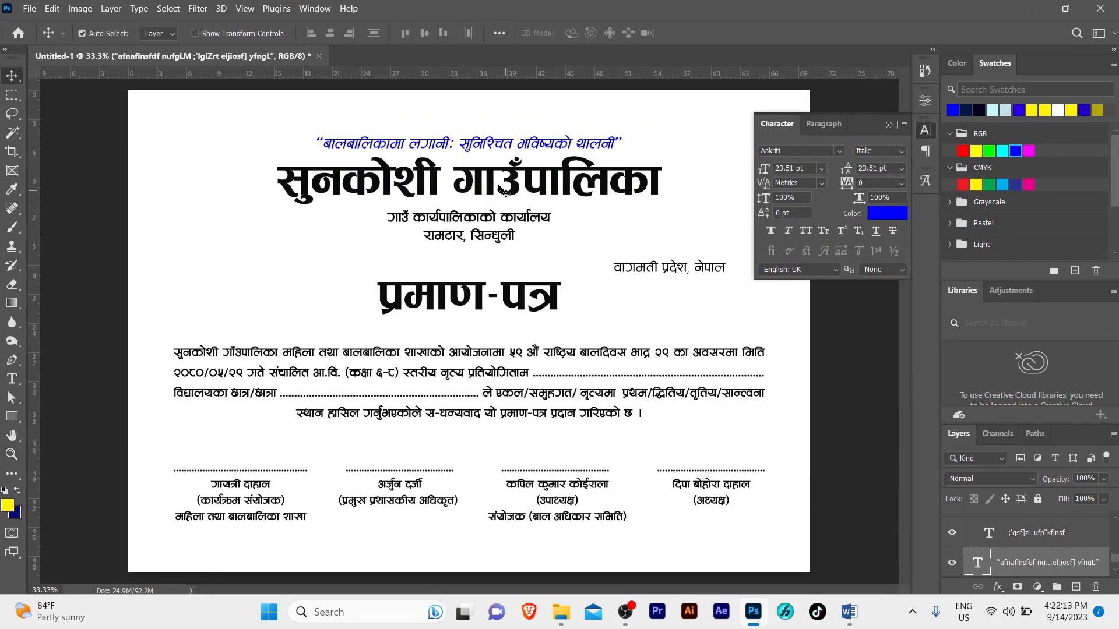
click(517, 184)
click(886, 213)
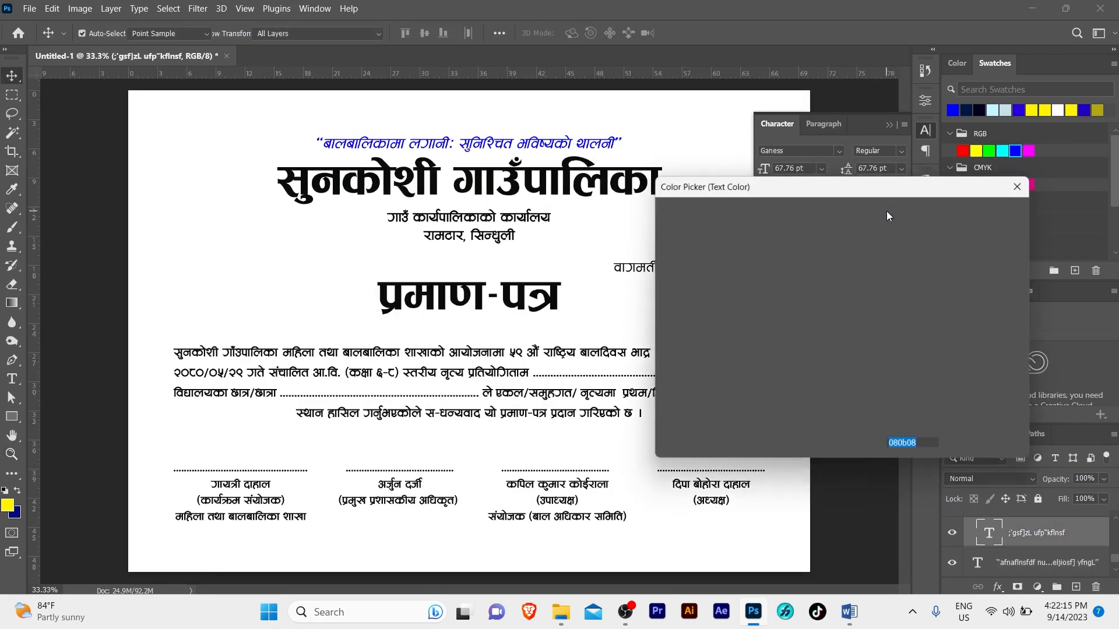
drag(858, 260, 858, 229)
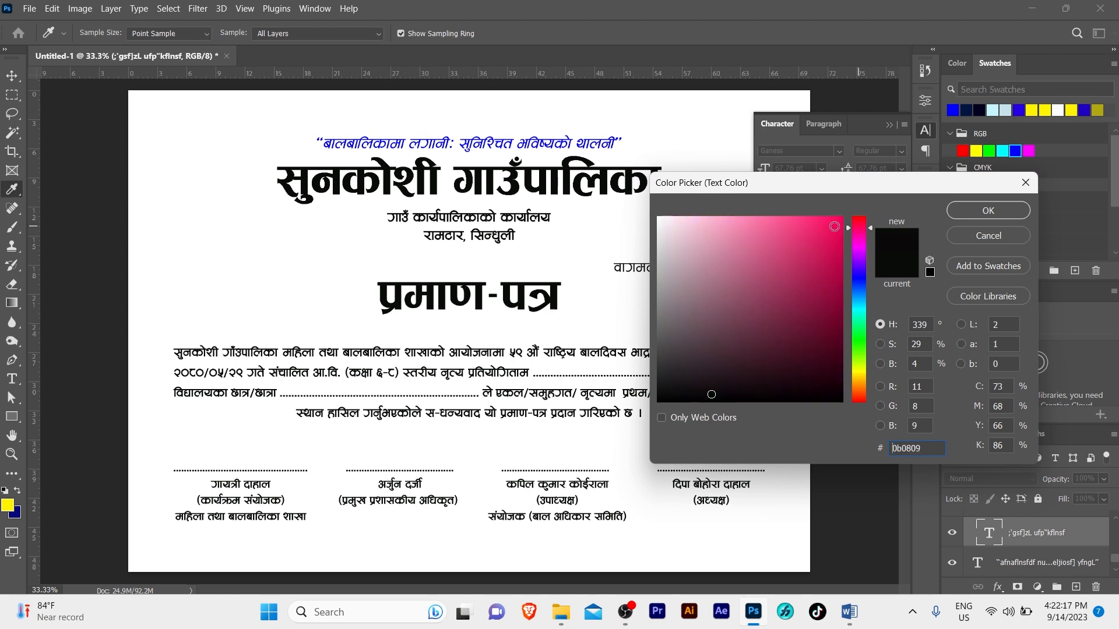
click(837, 220)
drag(858, 368, 858, 402)
drag(843, 244, 842, 219)
click(965, 151)
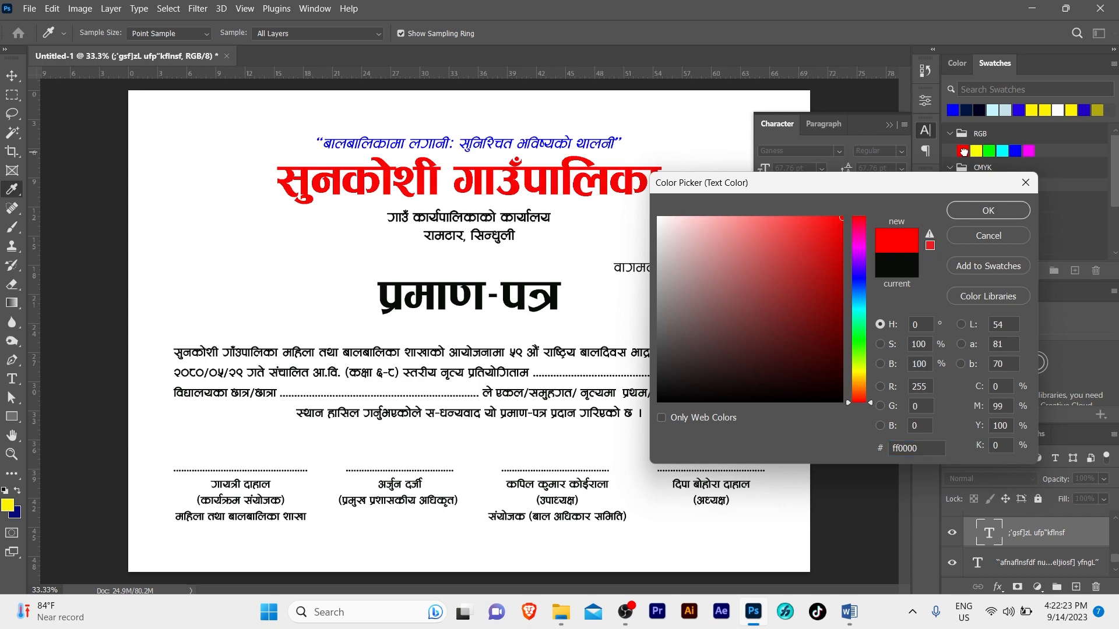
click(987, 211)
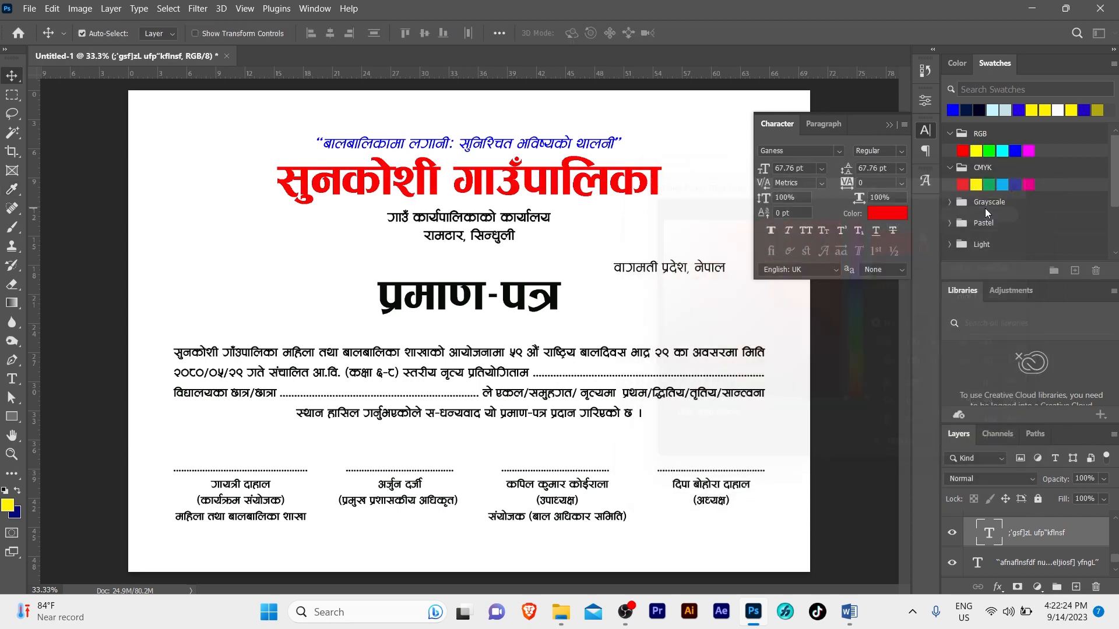
Nudge the office address lines up, enlarge them, and centre them horizontally on the page
click(478, 223)
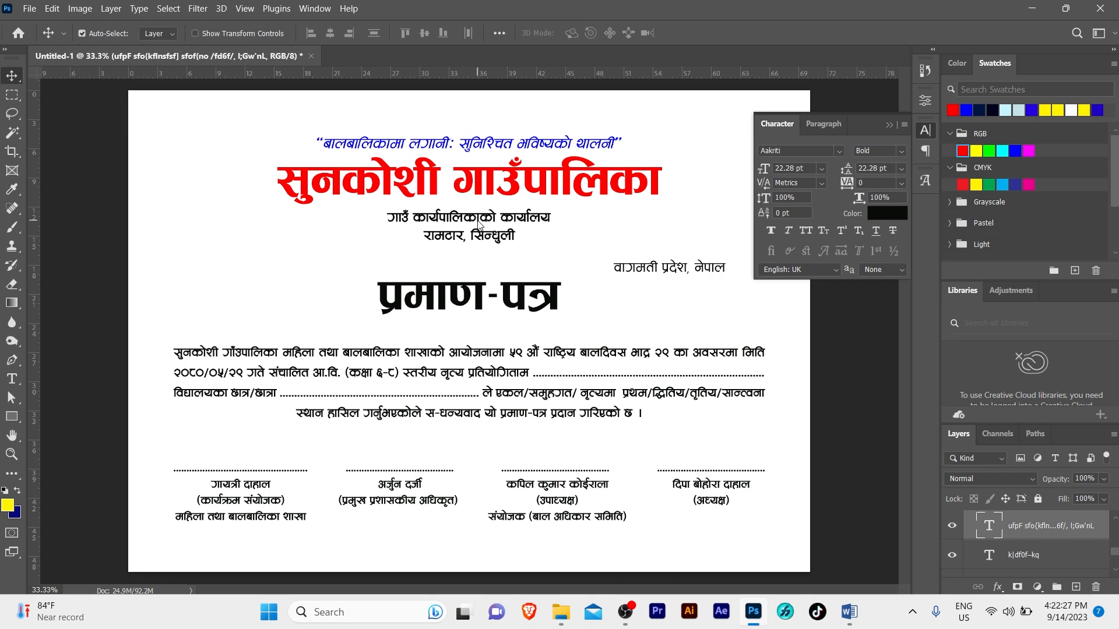
key(Up)
key(Up)
key(Up)
key(Up)
key(Up)
key(Up)
key(Up)
key(Up)
key(Up)
key(Up)
key(Up)
key(Up)
key(Up)
key(Up)
key(Up)
key(Up)
key(Up)
key(Up)
key(Up)
key(Up)
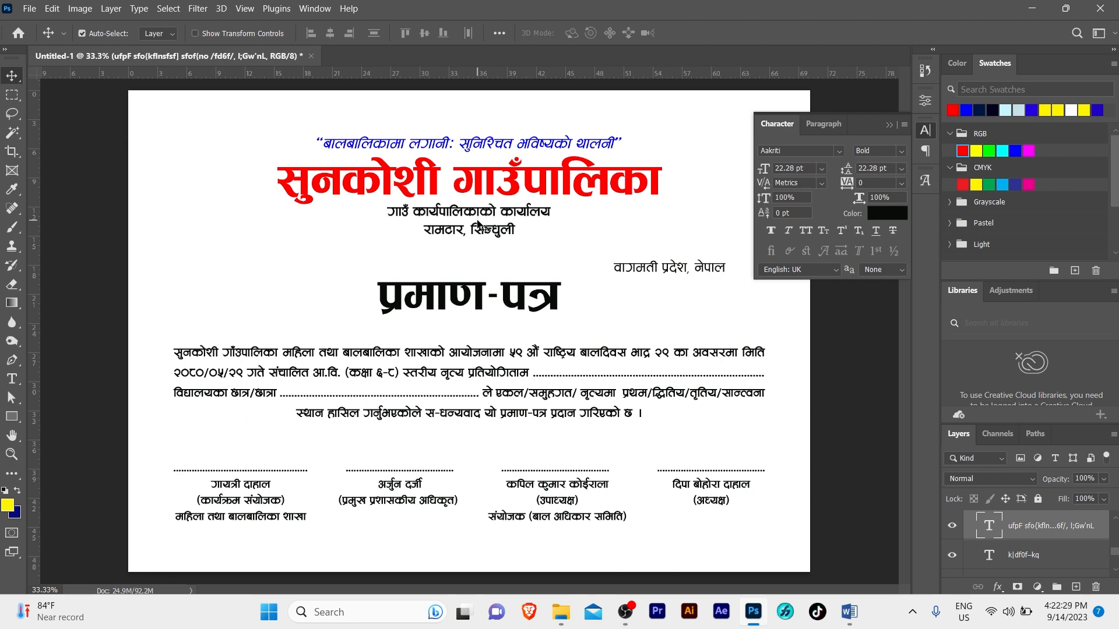
key(ctrl+t)
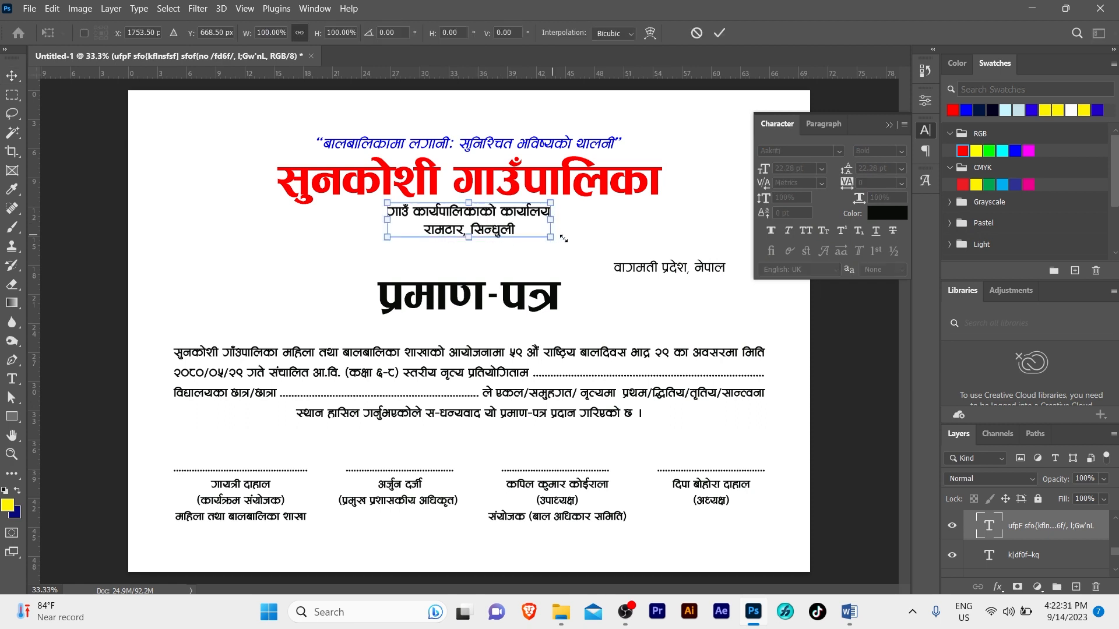
drag(563, 239, 587, 255)
key(Return)
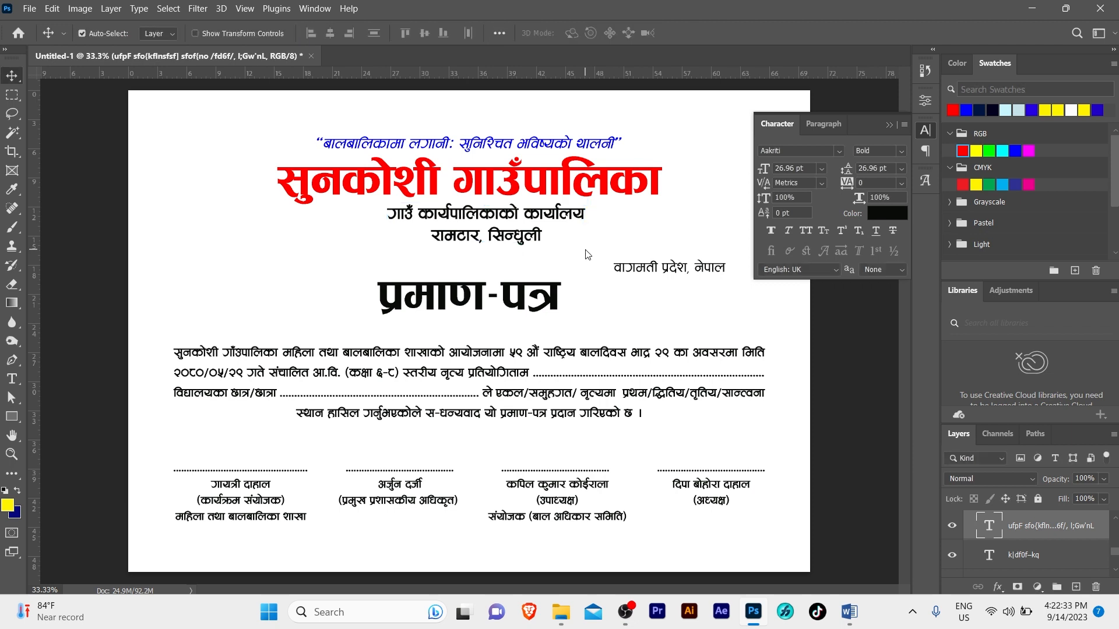
key(ctrl+a)
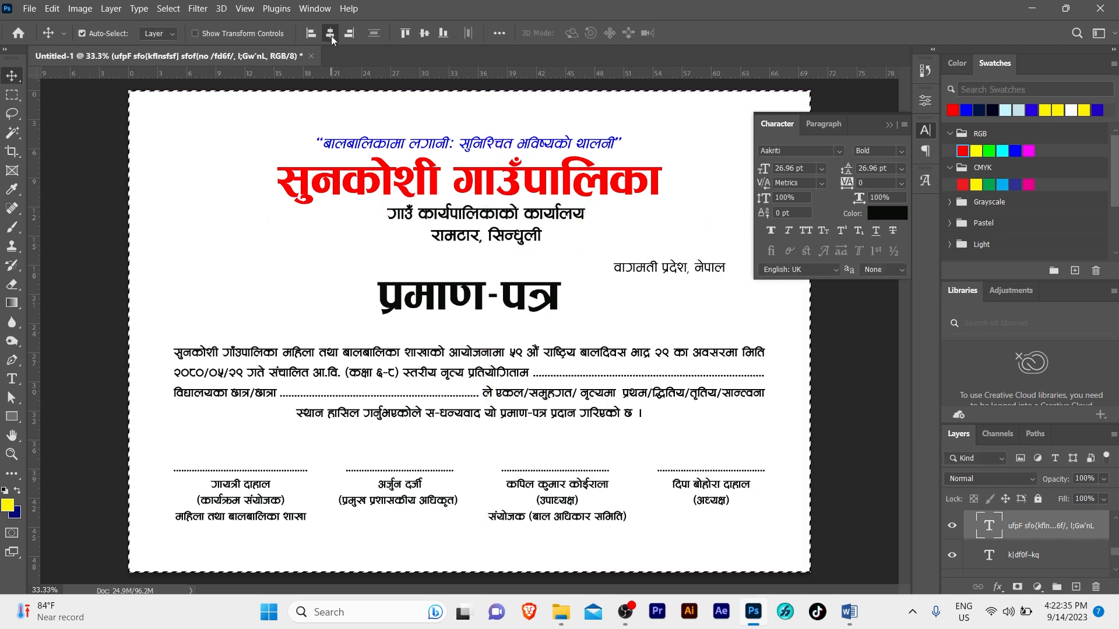
click(330, 33)
key(ctrl+d)
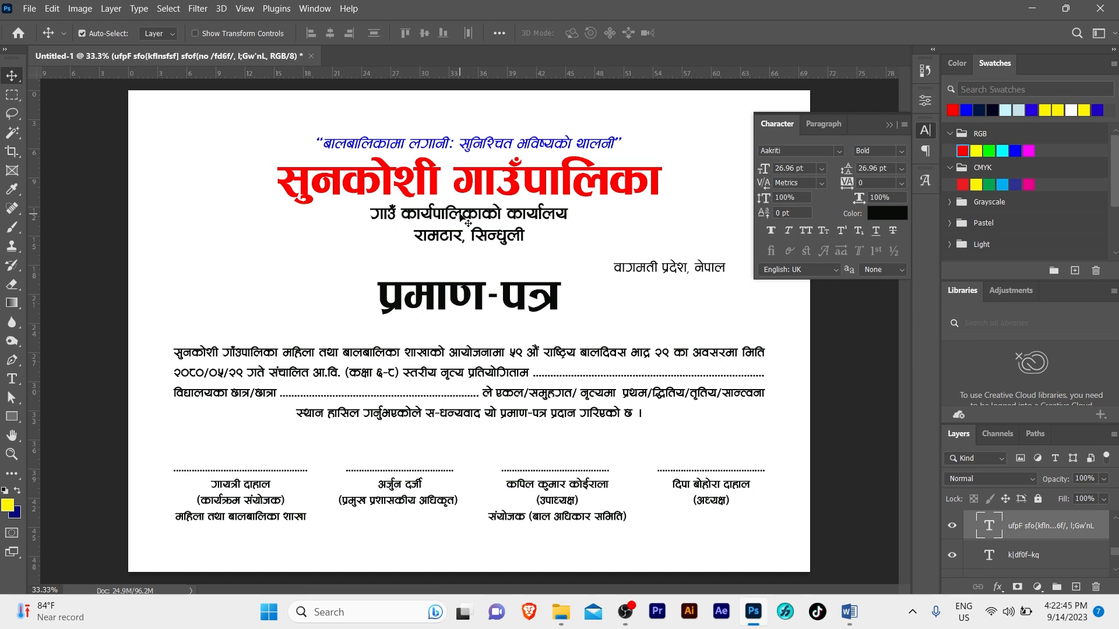
Make the प्रमाण-पत्र title the same red, sampled from the heading
click(462, 301)
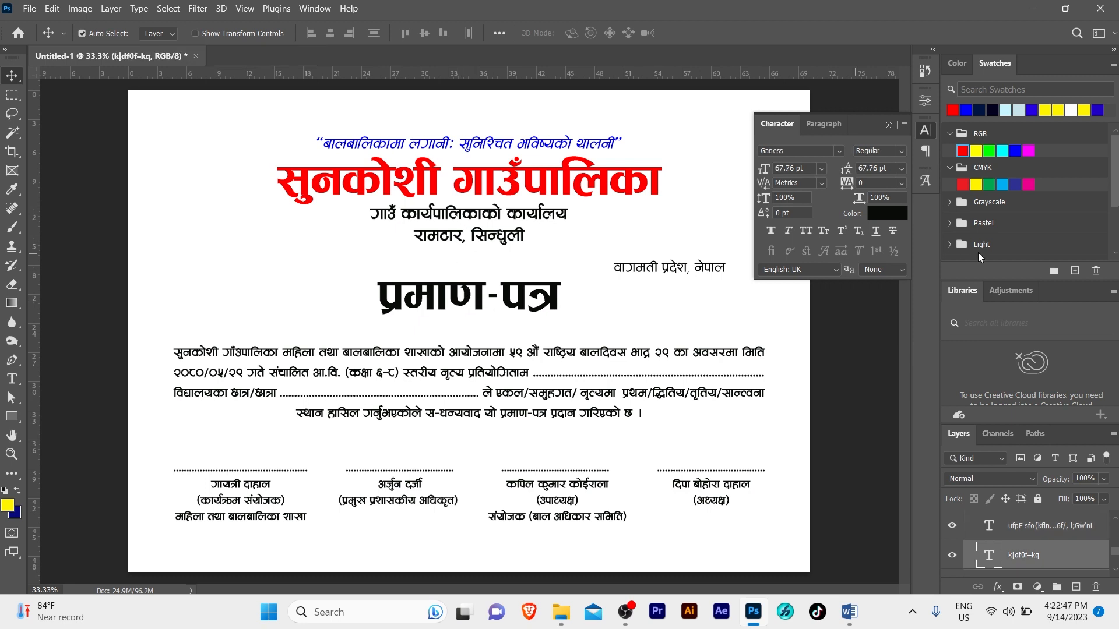
click(900, 219)
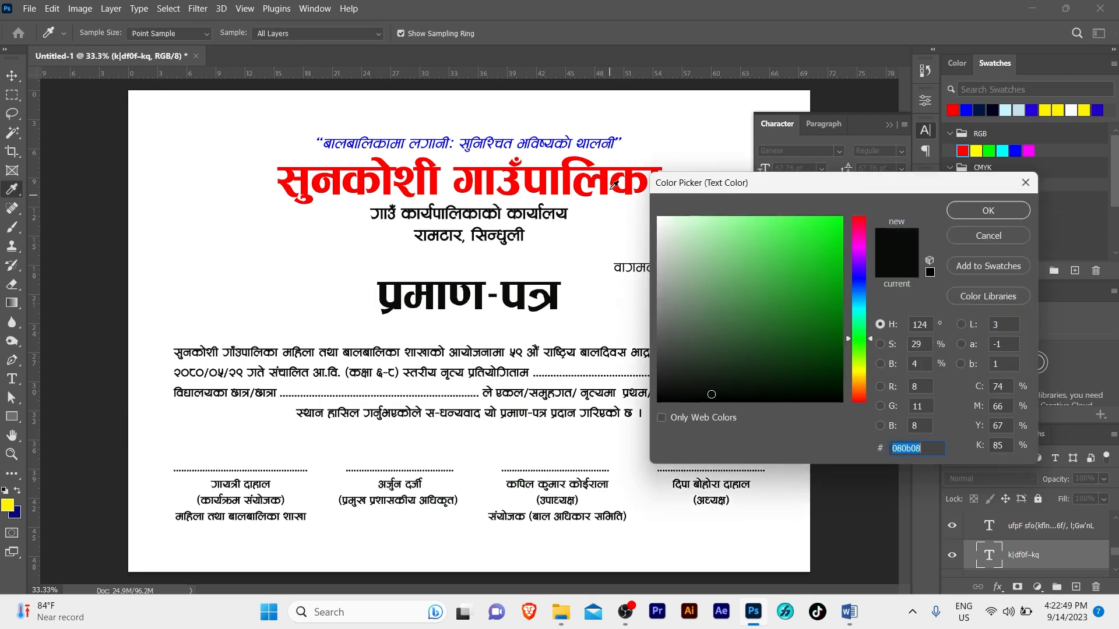
click(604, 172)
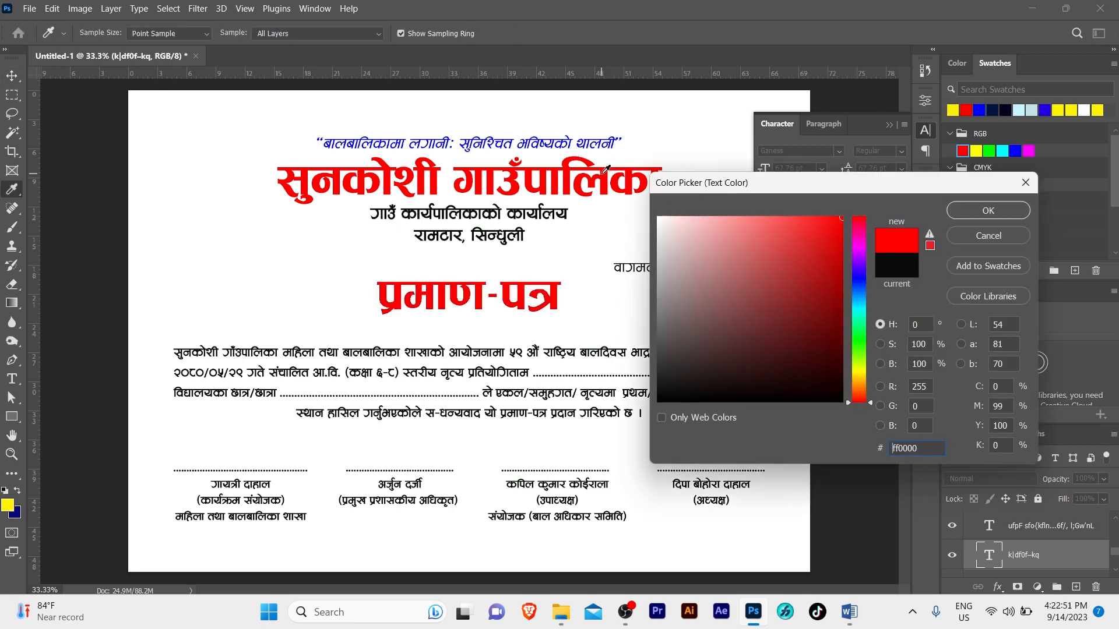
click(988, 211)
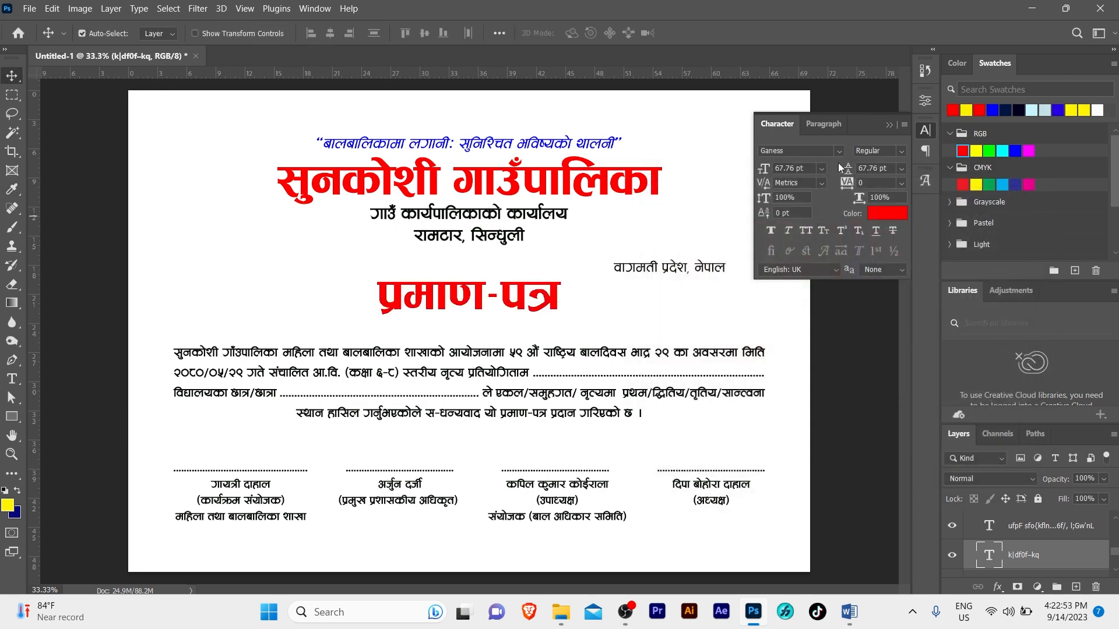
click(888, 124)
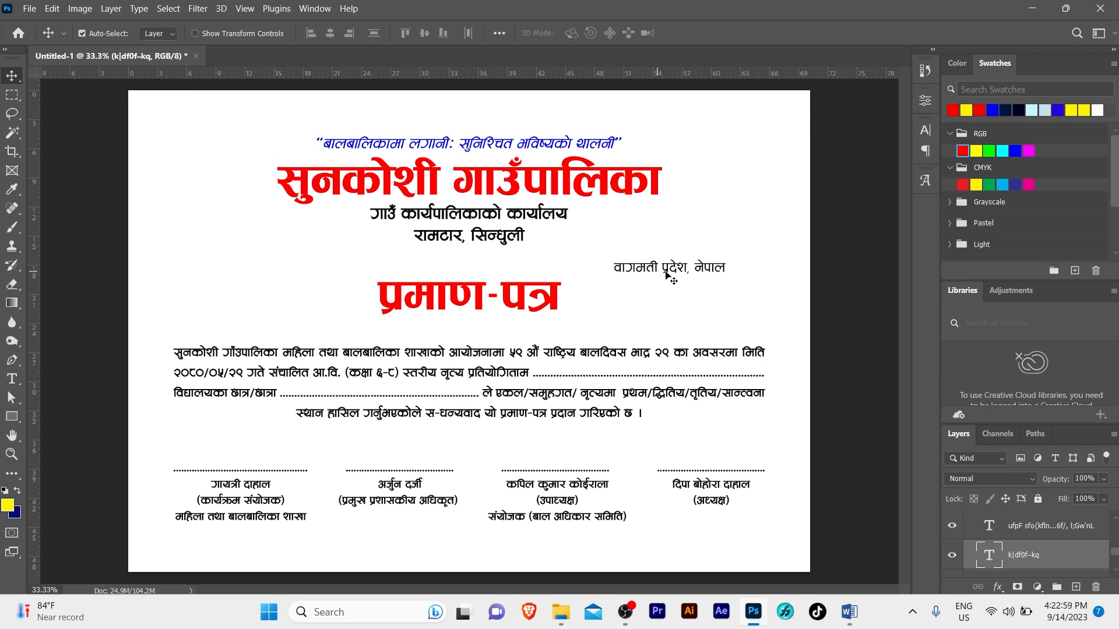
Turn the body paragraph's opening phrase, up to आयोजनामा, red
key(z)
drag(574, 319, 443, 361)
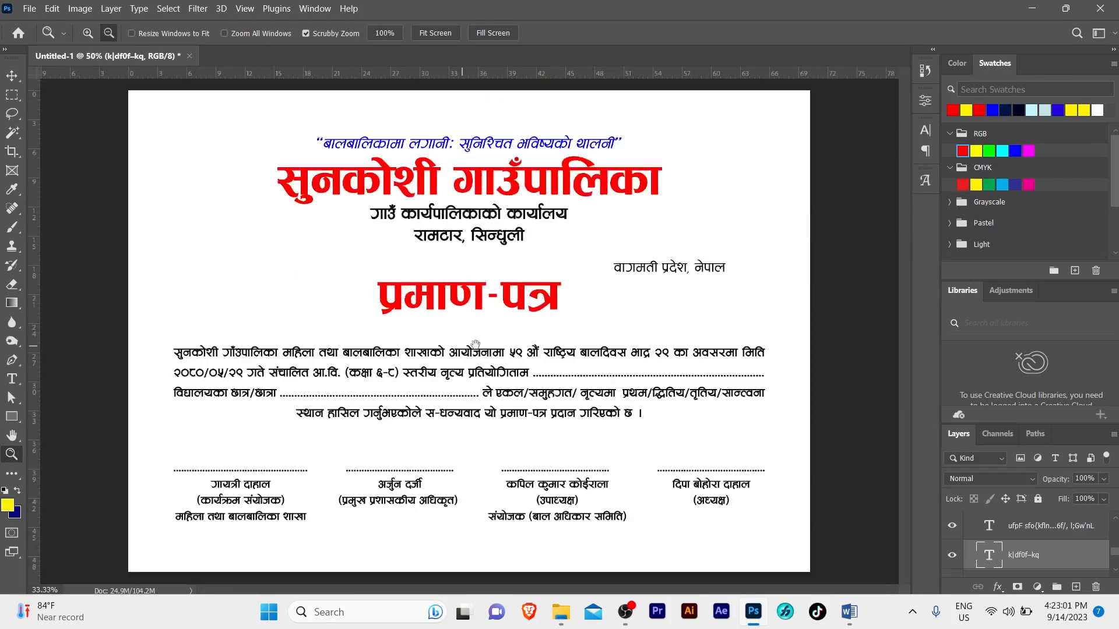
key(v)
double_click(438, 360)
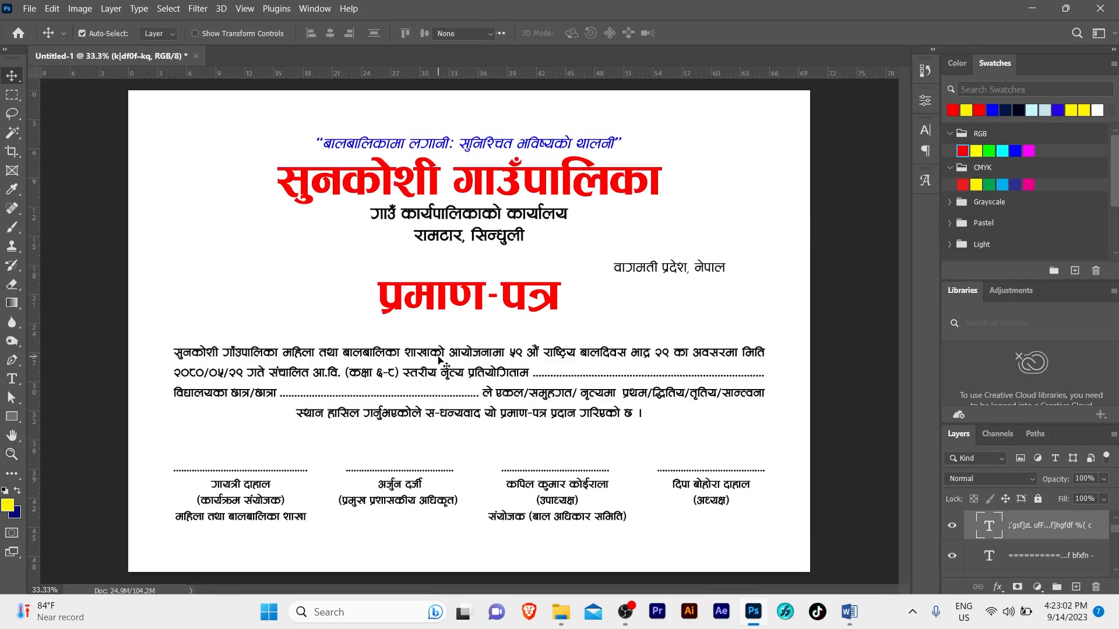
click(381, 353)
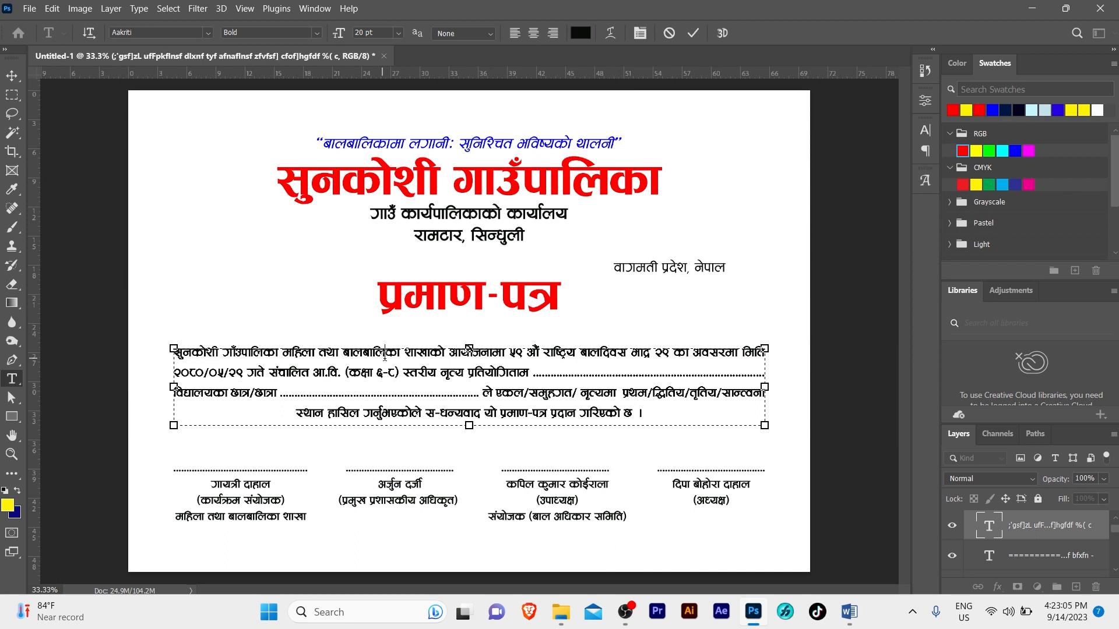
drag(508, 349, 90, 337)
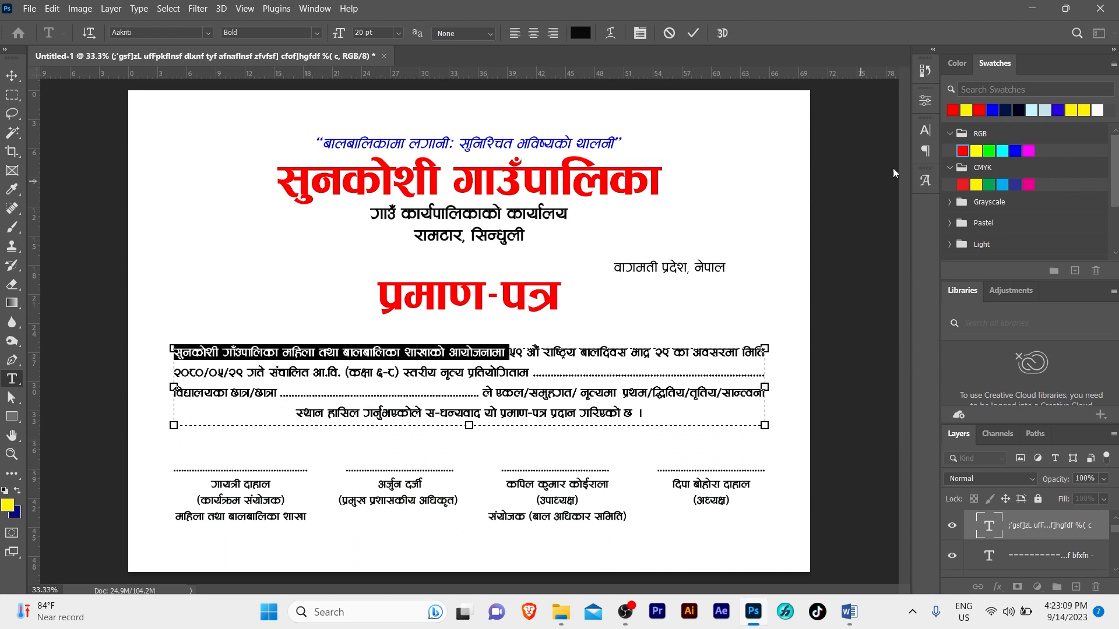
click(928, 129)
click(887, 218)
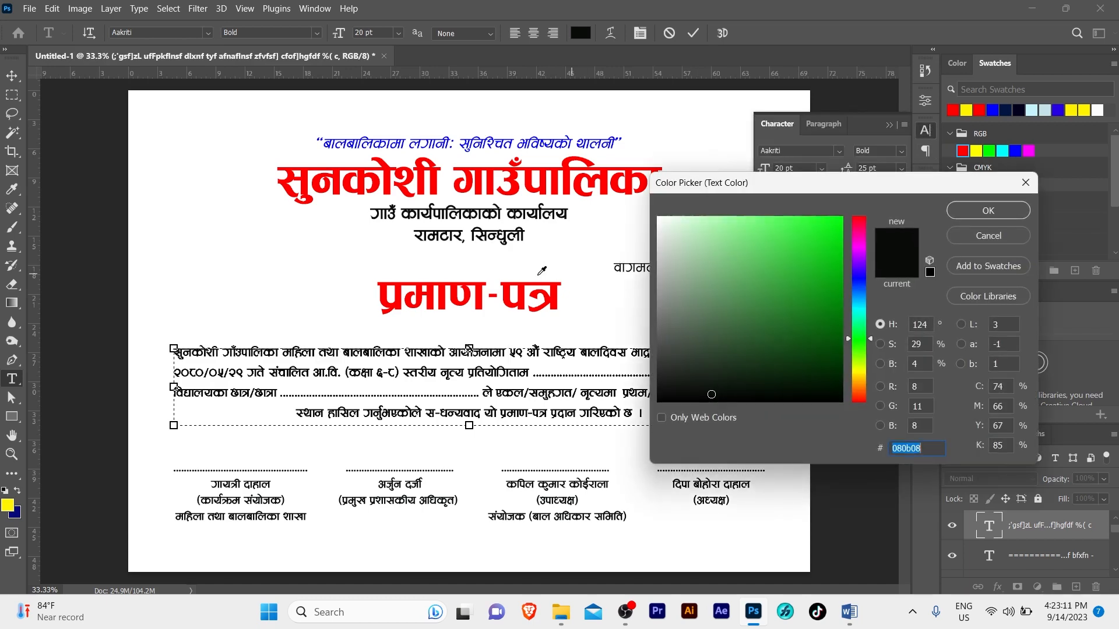
click(526, 285)
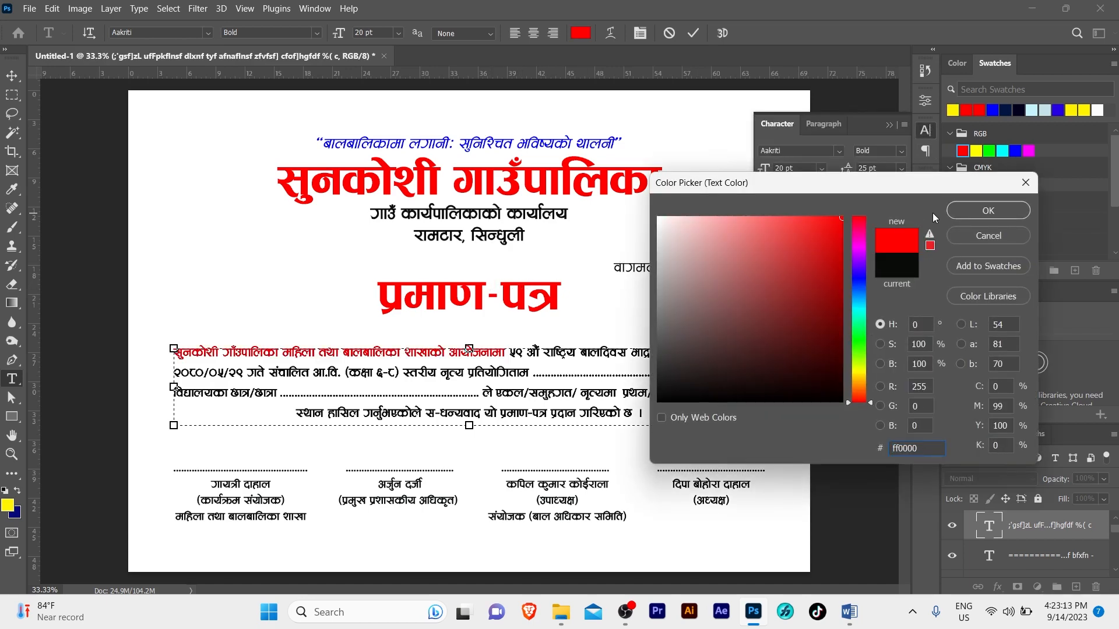
click(988, 209)
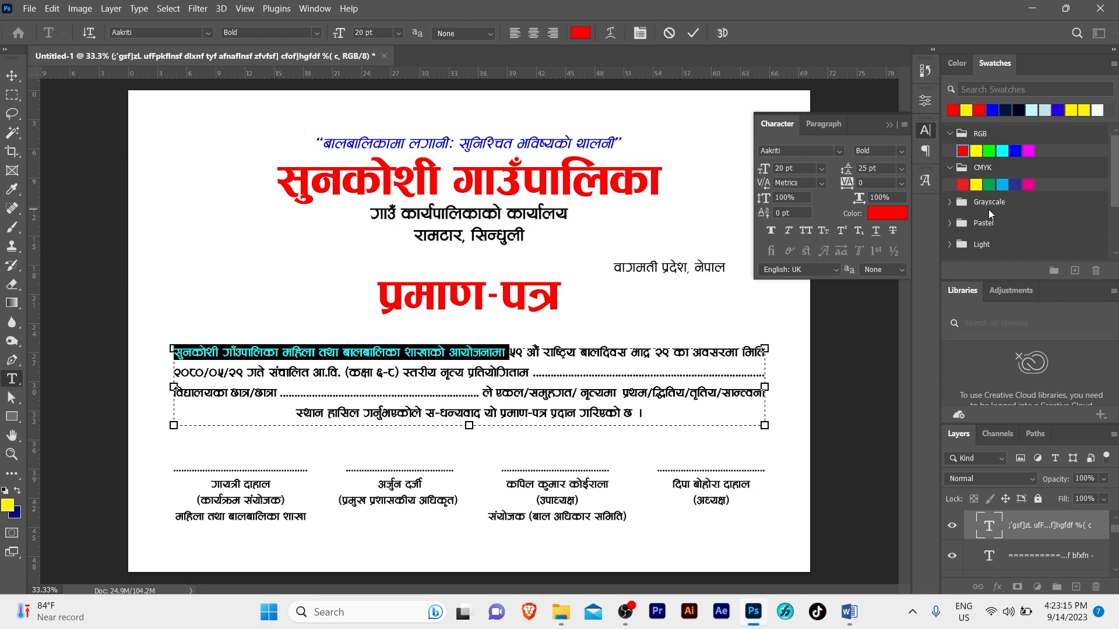
Colour the राष्ट्रिय बालदिवस phrase in the first line vivid blue
drag(509, 351, 630, 351)
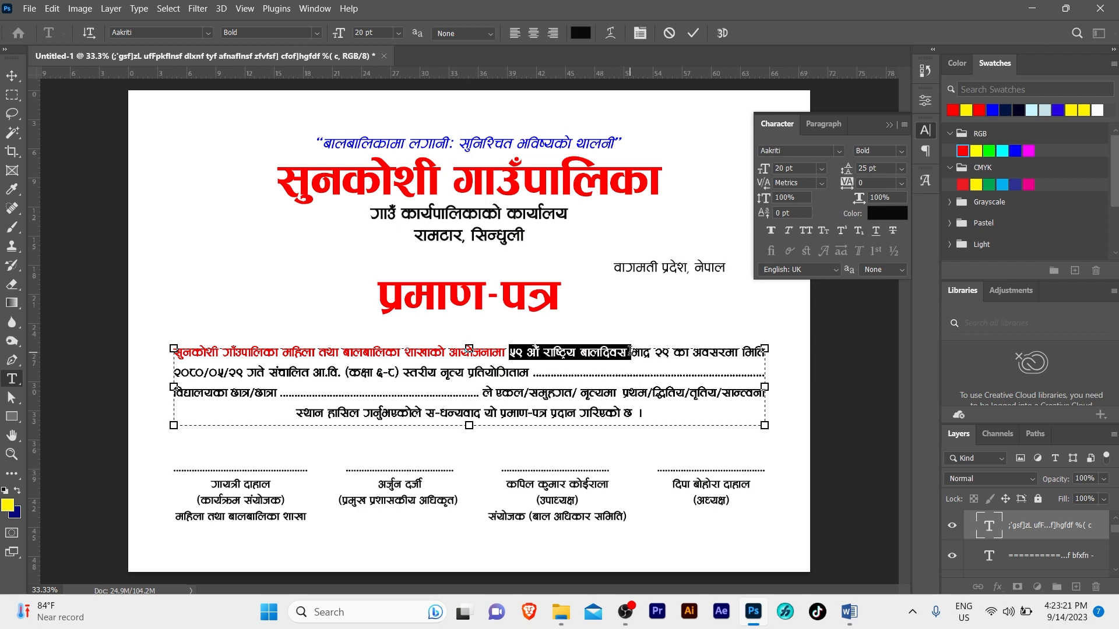
click(886, 214)
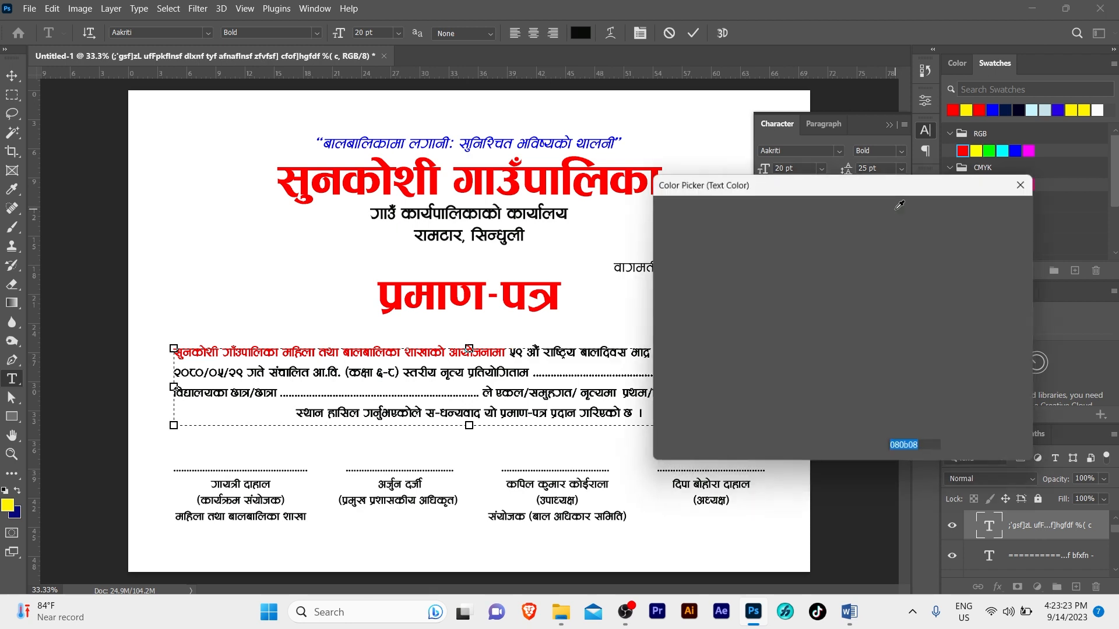
click(861, 275)
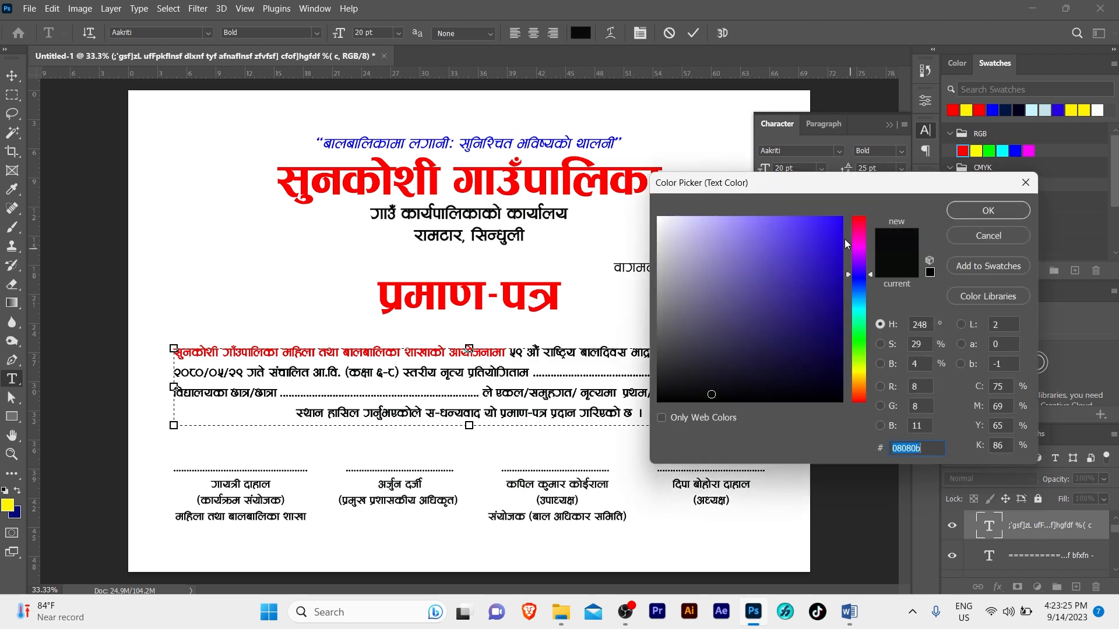
click(841, 222)
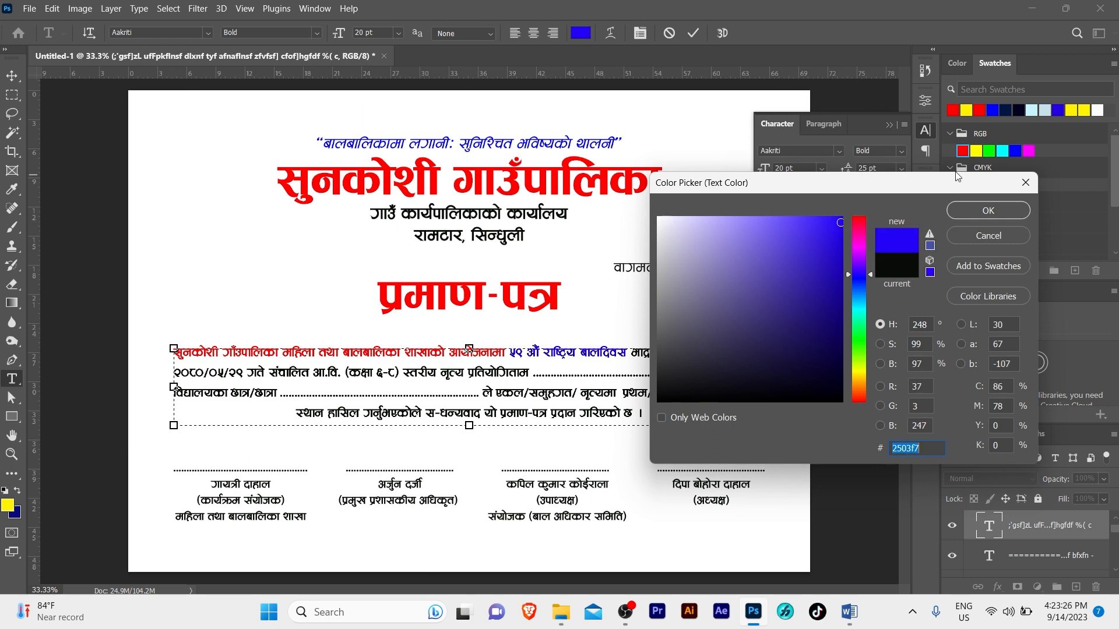
click(1018, 150)
click(988, 211)
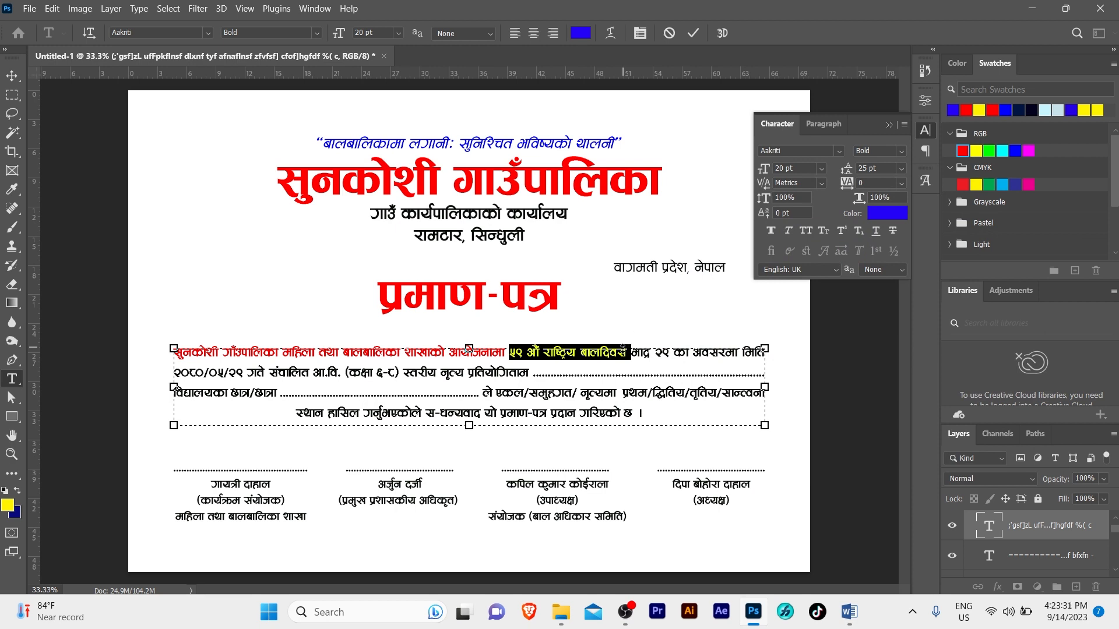
click(619, 351)
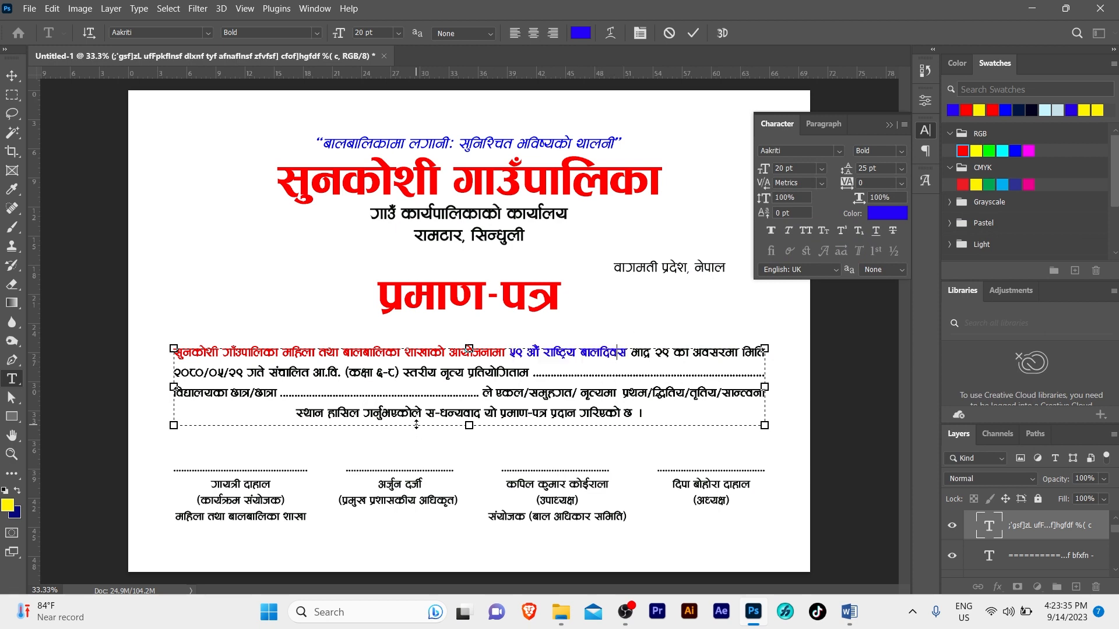
Colour स-धन्यवाद and प्रमाण-पत्र in the closing line red (ff0000) and commit the text
drag(427, 415, 481, 417)
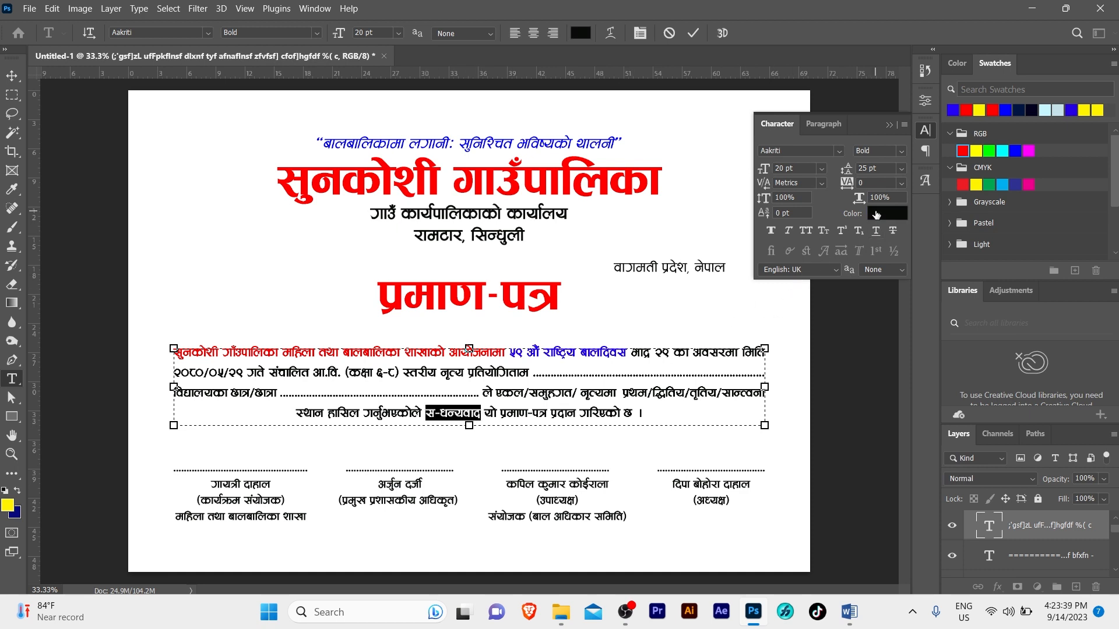
click(880, 213)
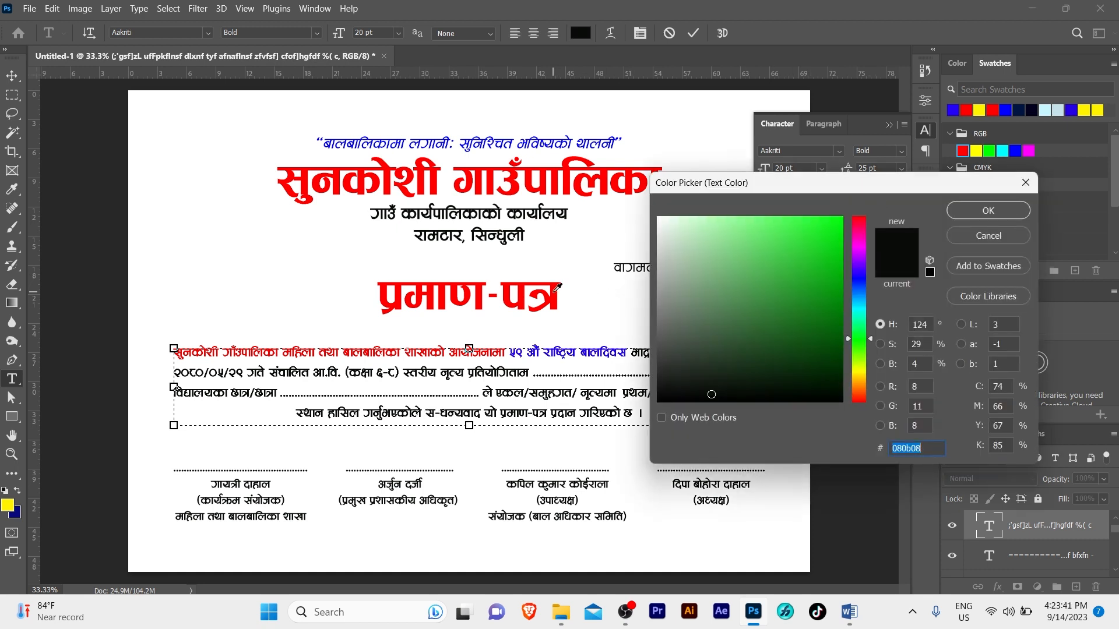
click(555, 290)
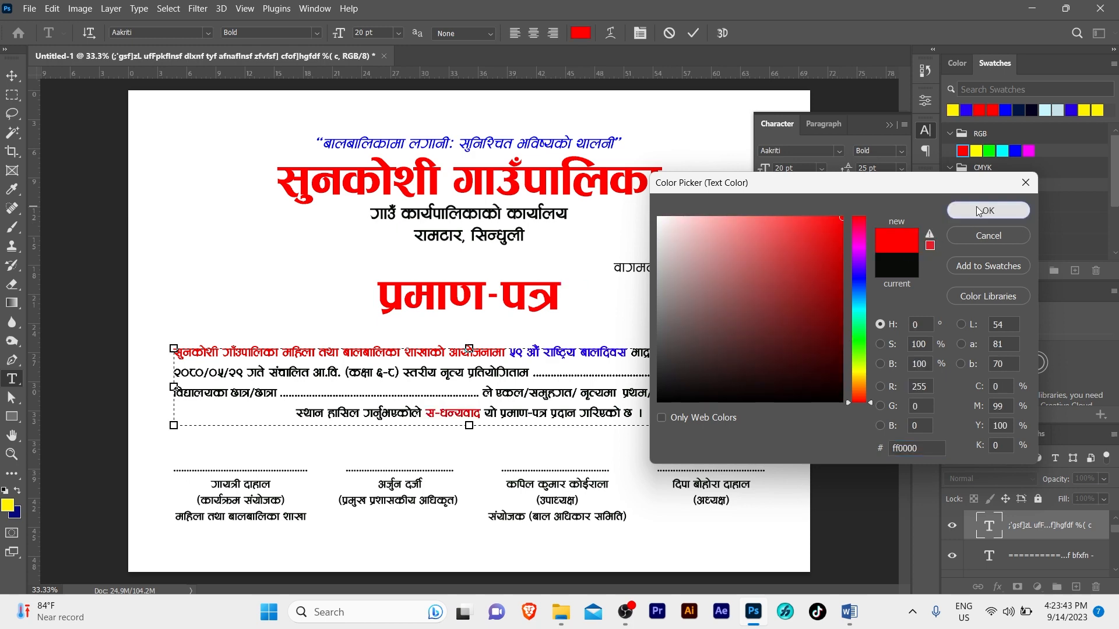
click(987, 210)
mouse_move(496, 412)
mouse_down()
mouse_move(560, 412)
mouse_move(500, 412)
mouse_up()
click(550, 412)
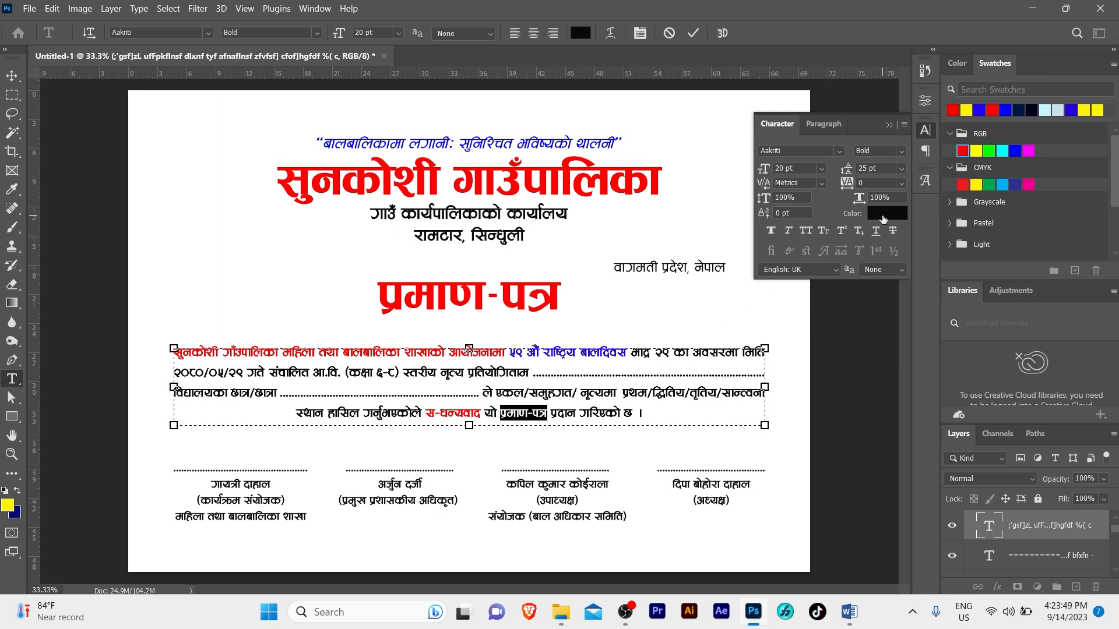
click(883, 219)
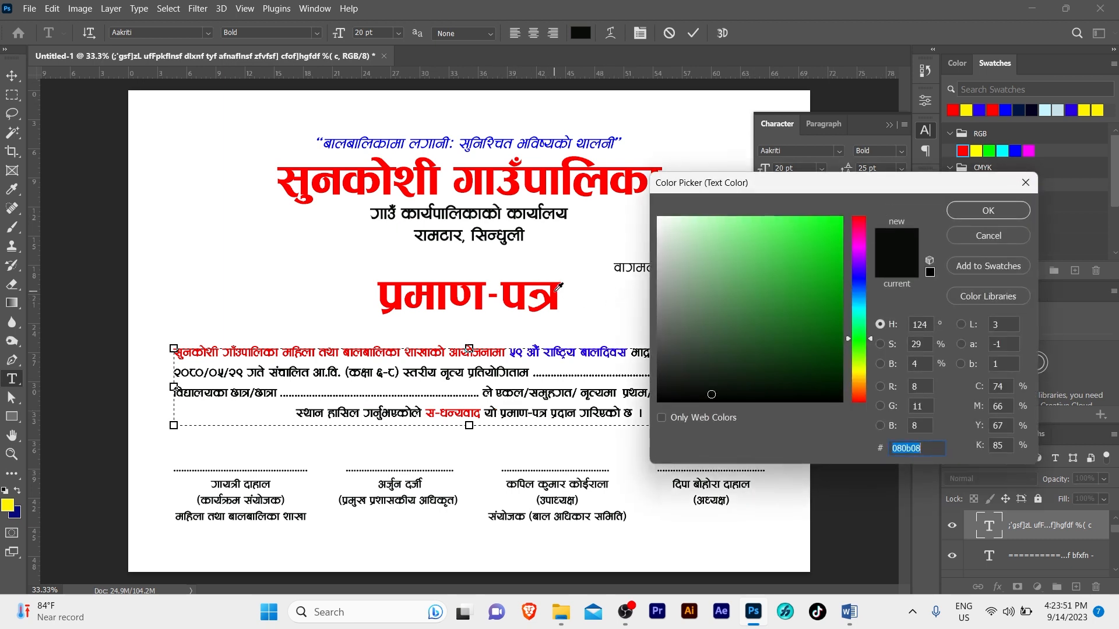
text(ff0000)
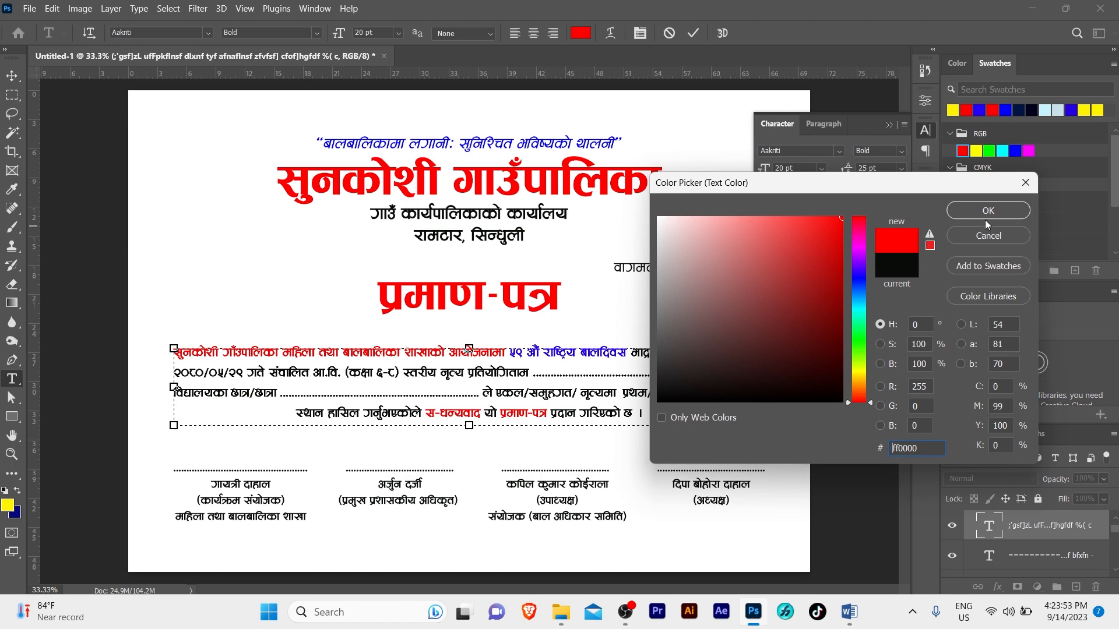
key(ctrl+a)
click(985, 211)
key(Escape)
Place the Nepal emblem at the header's top-left and the Palika Logo on the right
key(v)
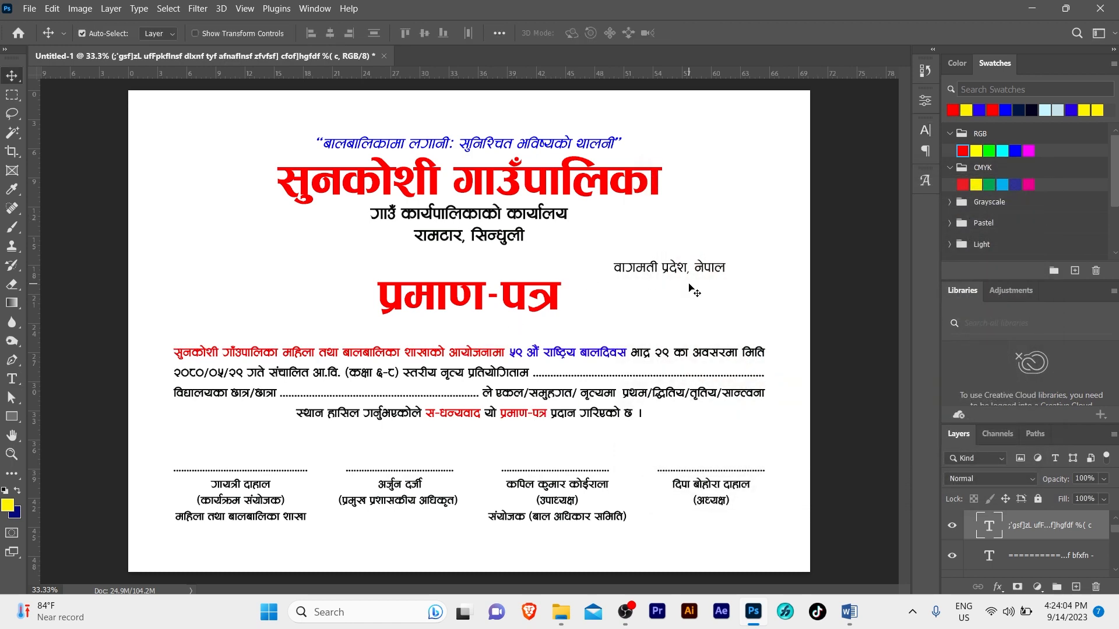
click(697, 210)
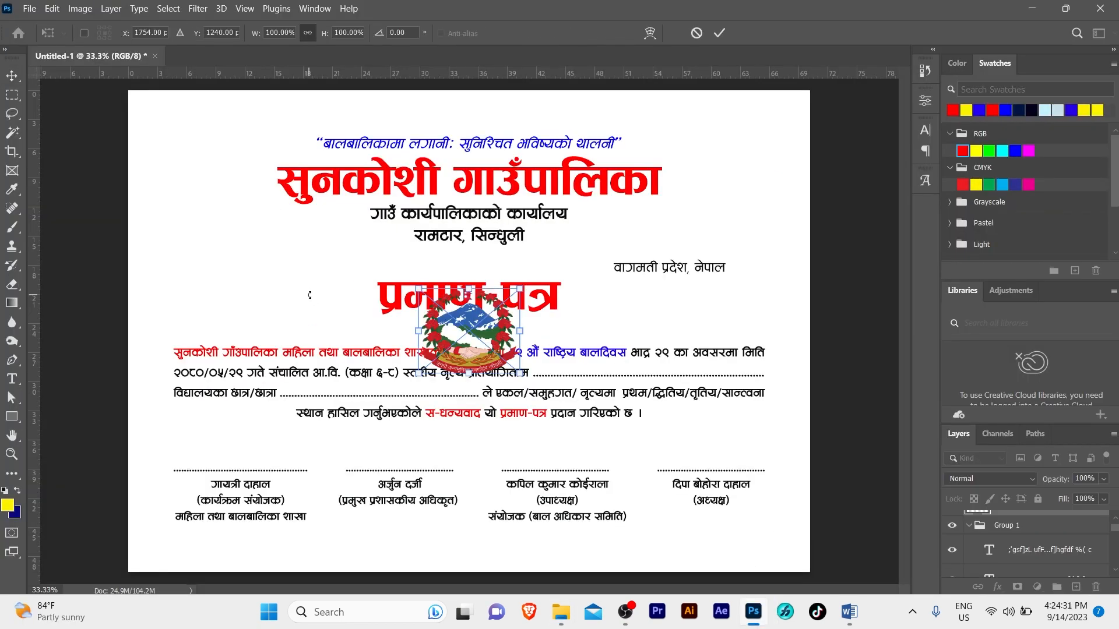
drag(474, 274, 233, 199)
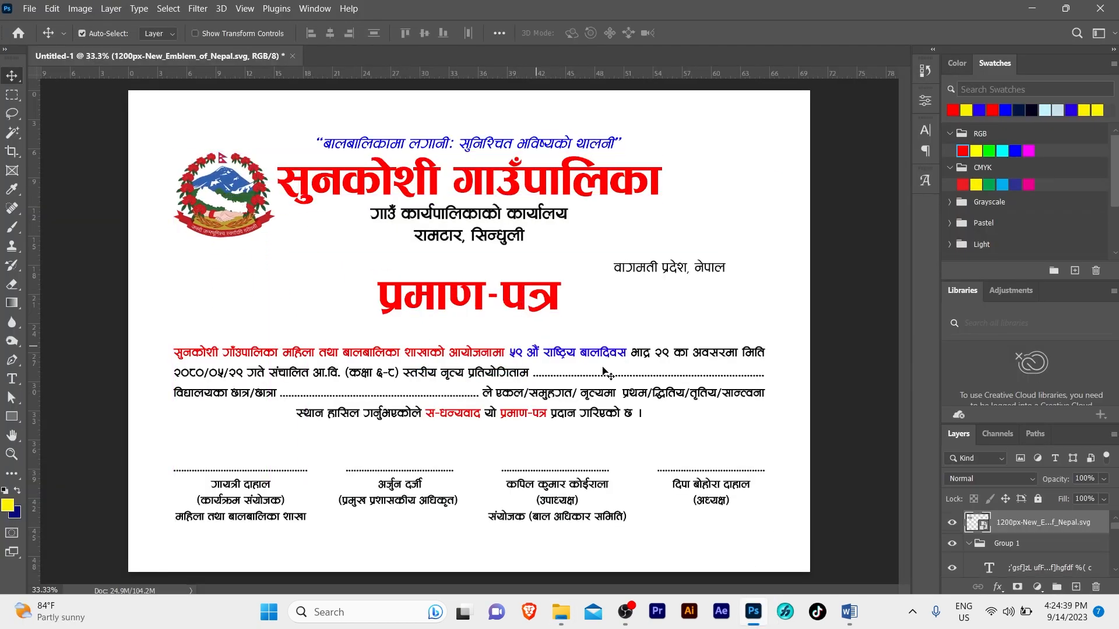
click(560, 612)
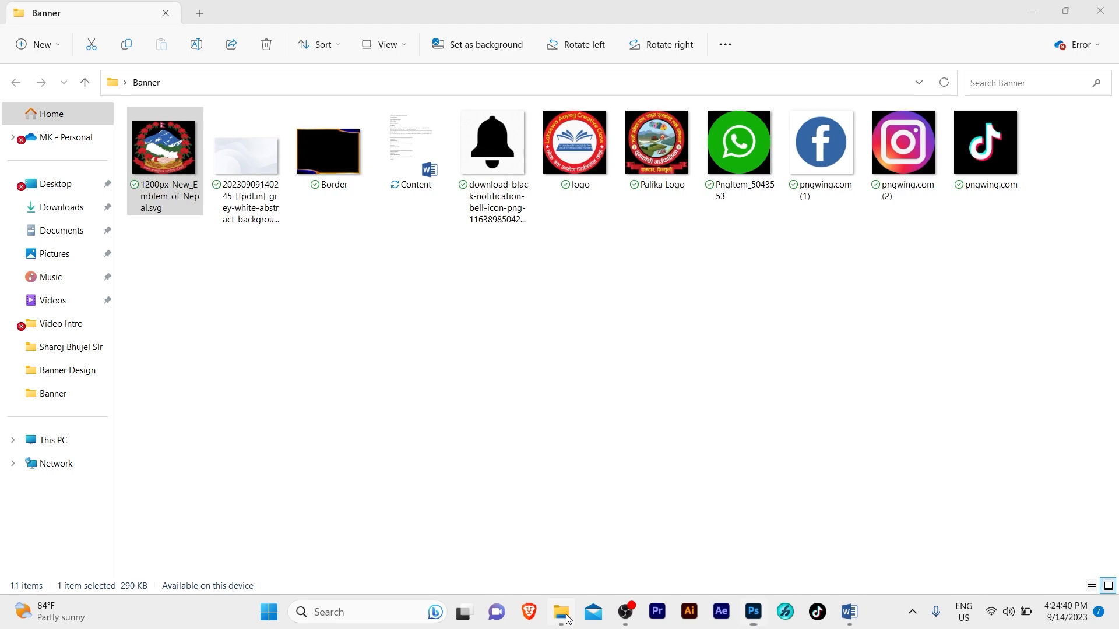
click(551, 387)
drag(641, 175, 716, 184)
key(Return)
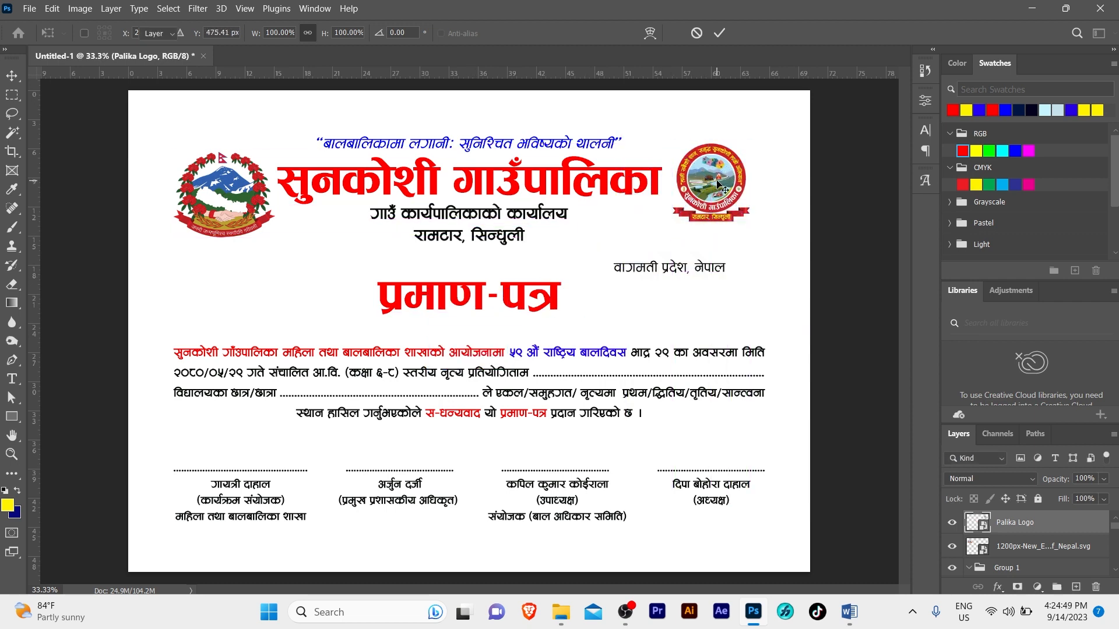
Align the top edges of the Nepal emblem and the Palika logo
click(779, 165)
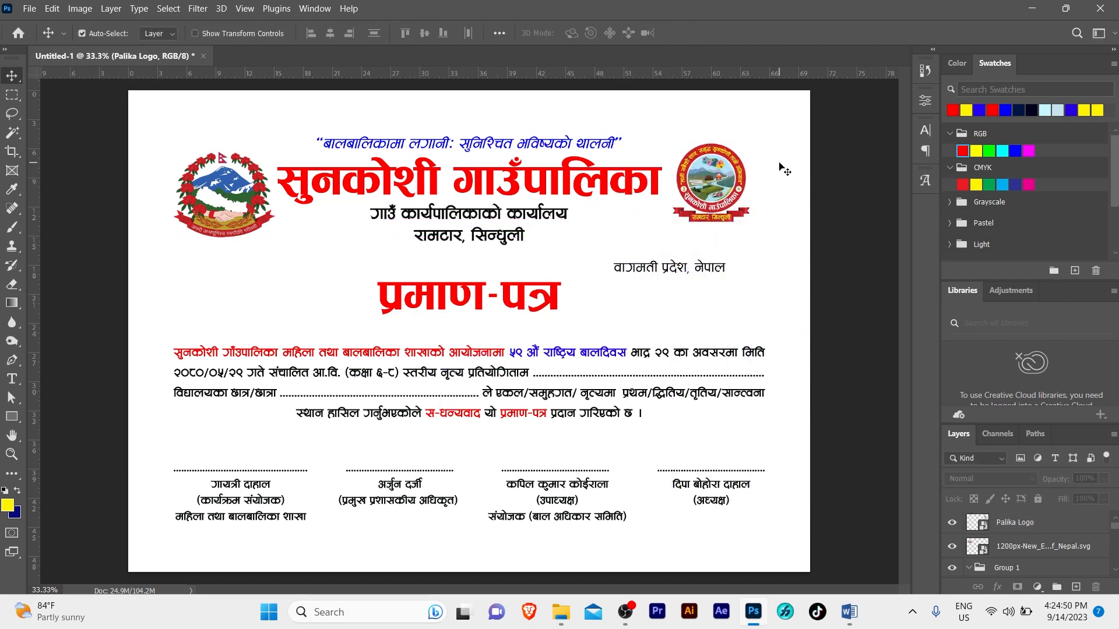
click(726, 175)
shift+click(234, 192)
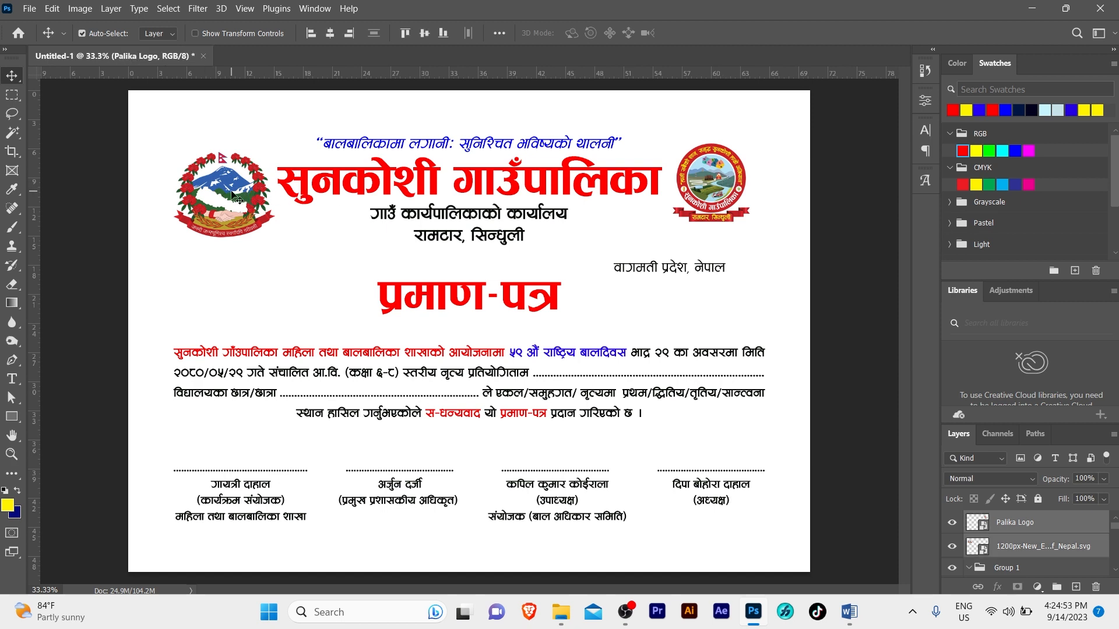
click(405, 33)
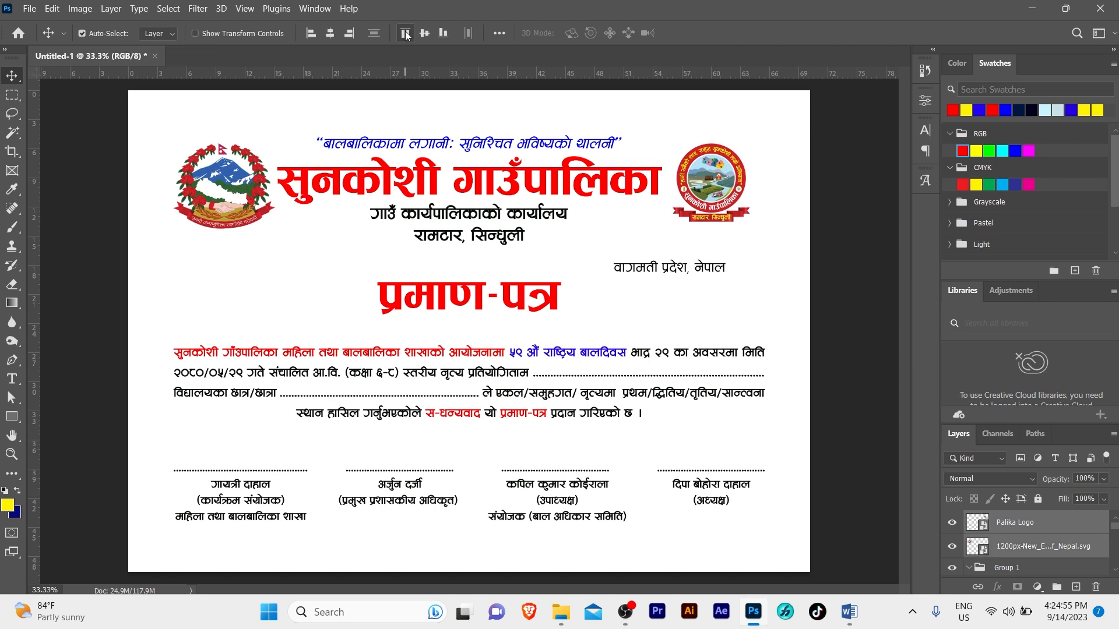
click(647, 112)
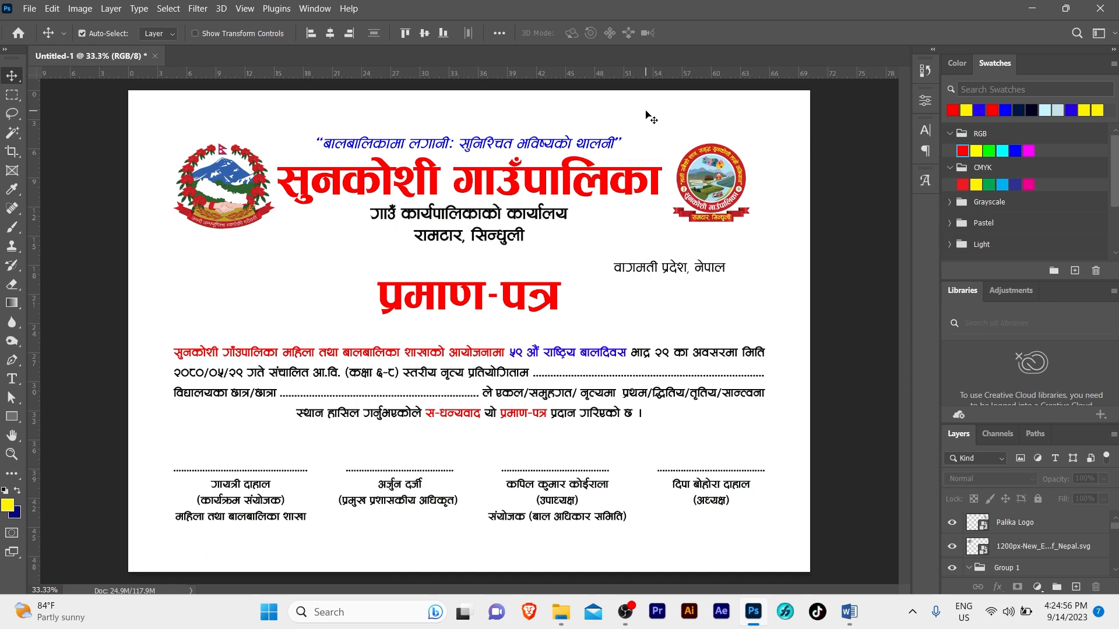
Try left, centre and right alignments on the logos, then undo the emblem's shift
click(722, 175)
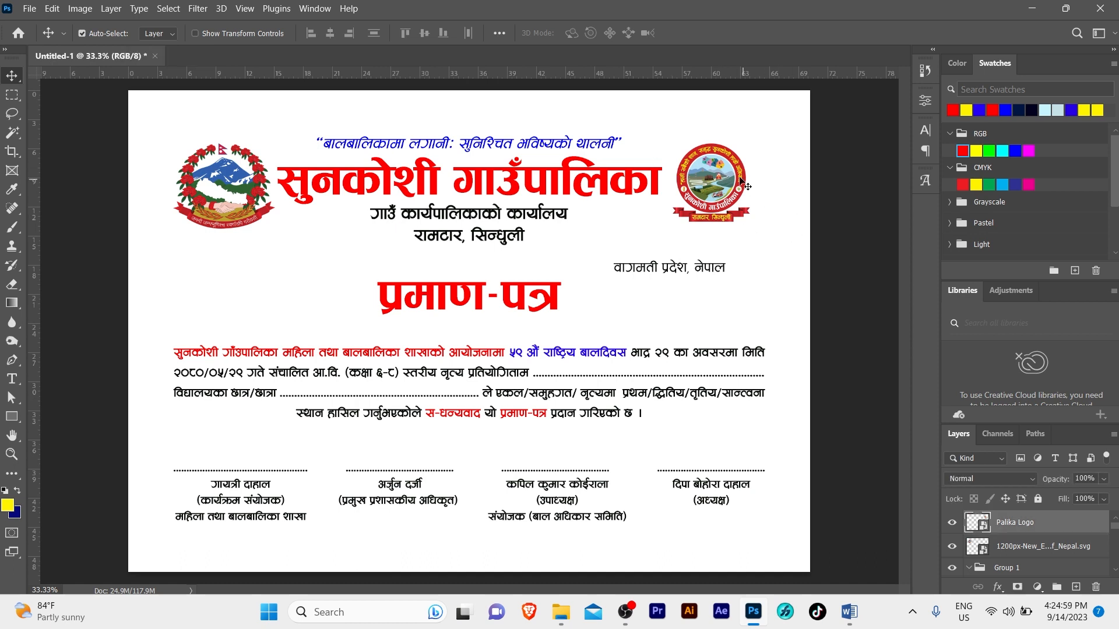
click(511, 383)
click(309, 34)
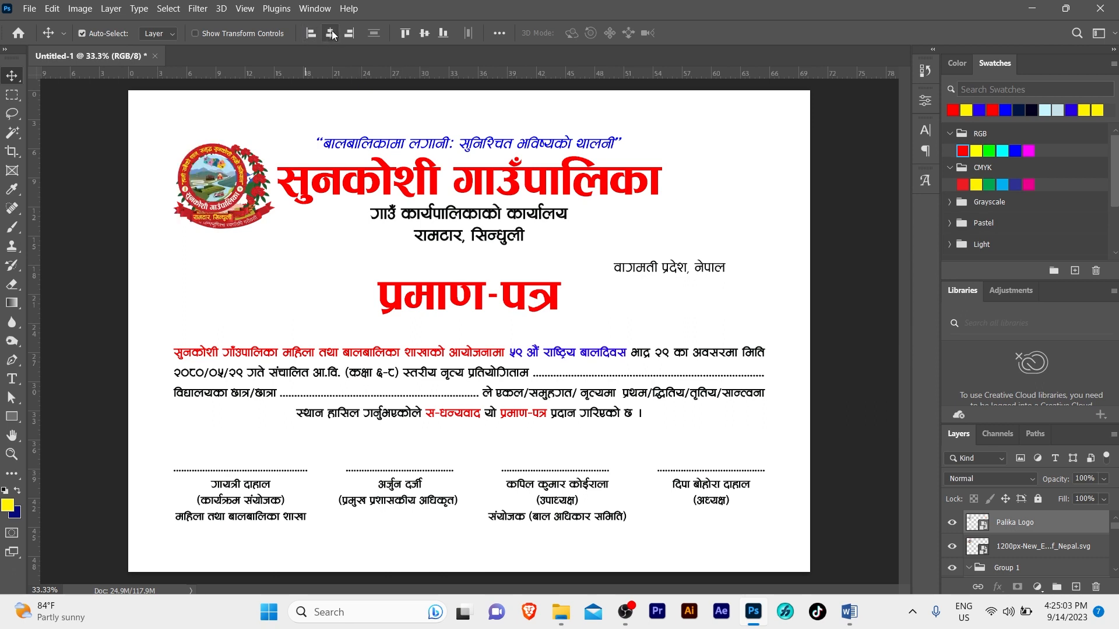
click(340, 33)
click(349, 33)
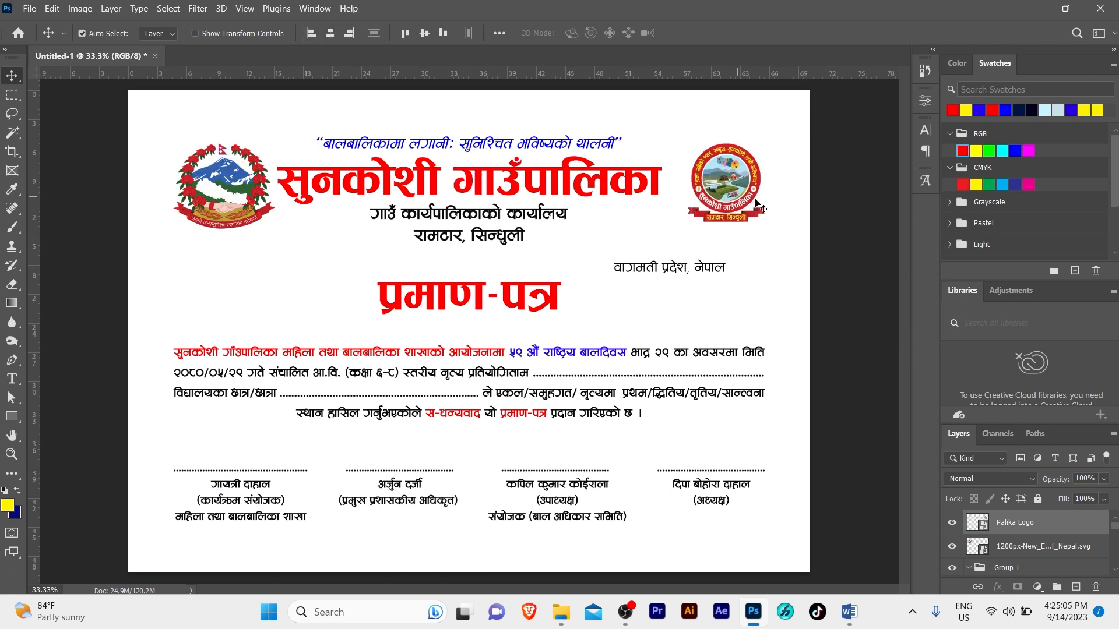
click(235, 190)
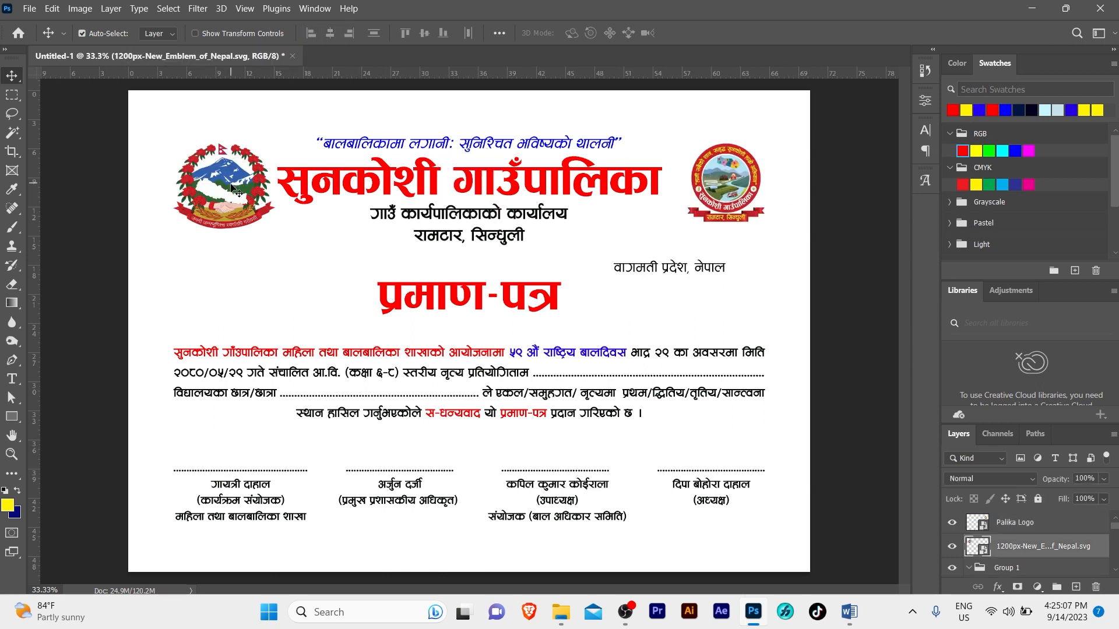
shift+click(242, 370)
click(349, 33)
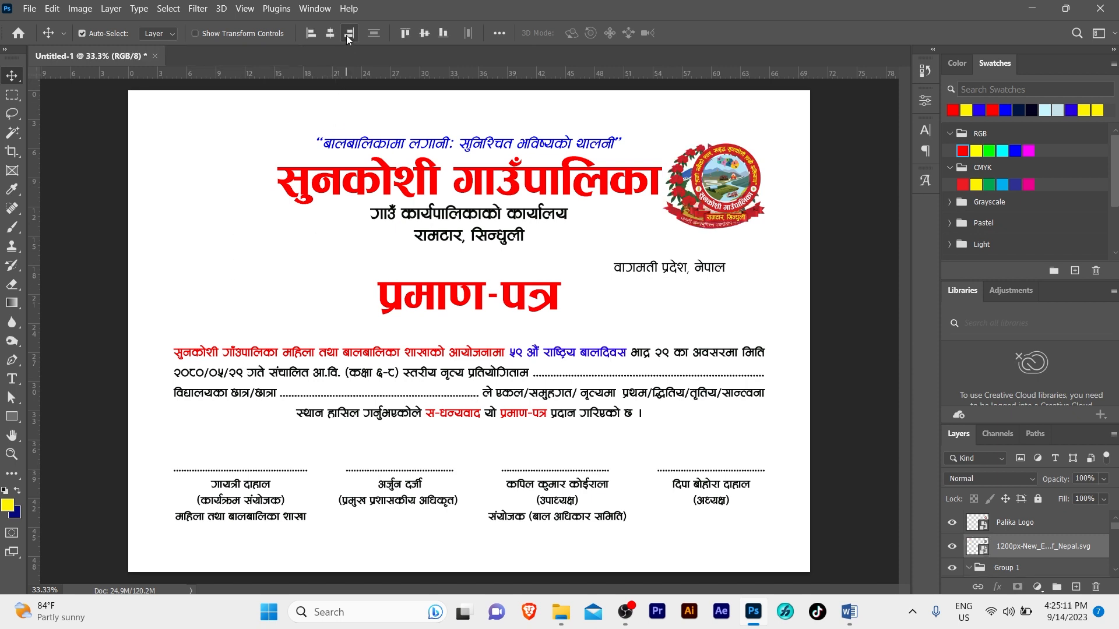
key(ctrl+z)
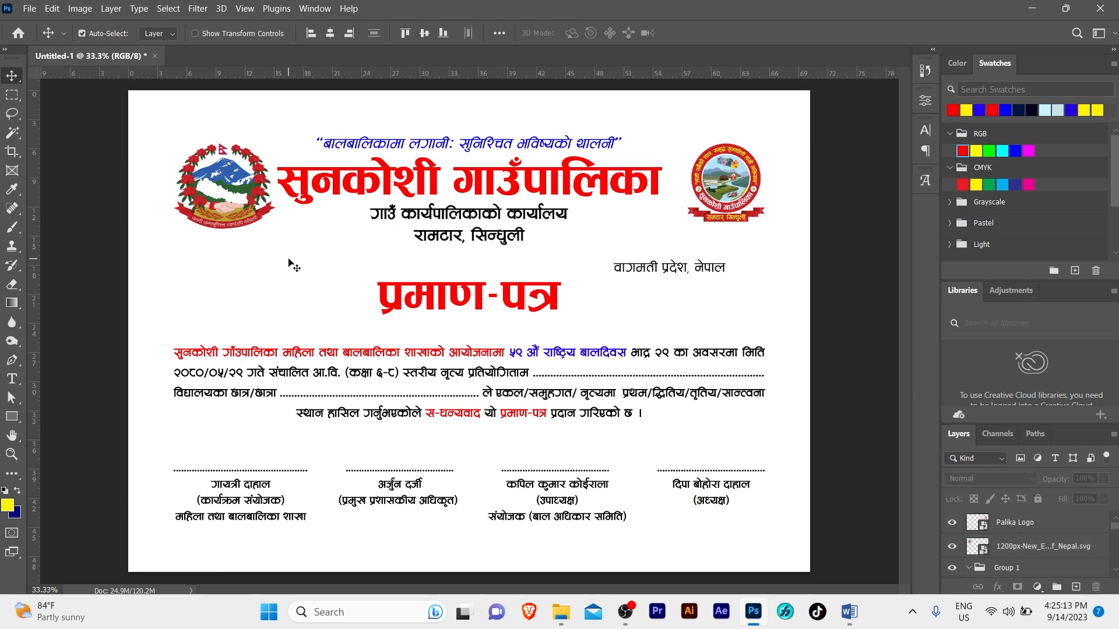
Centre the header text horizontally, then space the title evenly between the two logos
drag(445, 114, 463, 227)
key(ctrl+a)
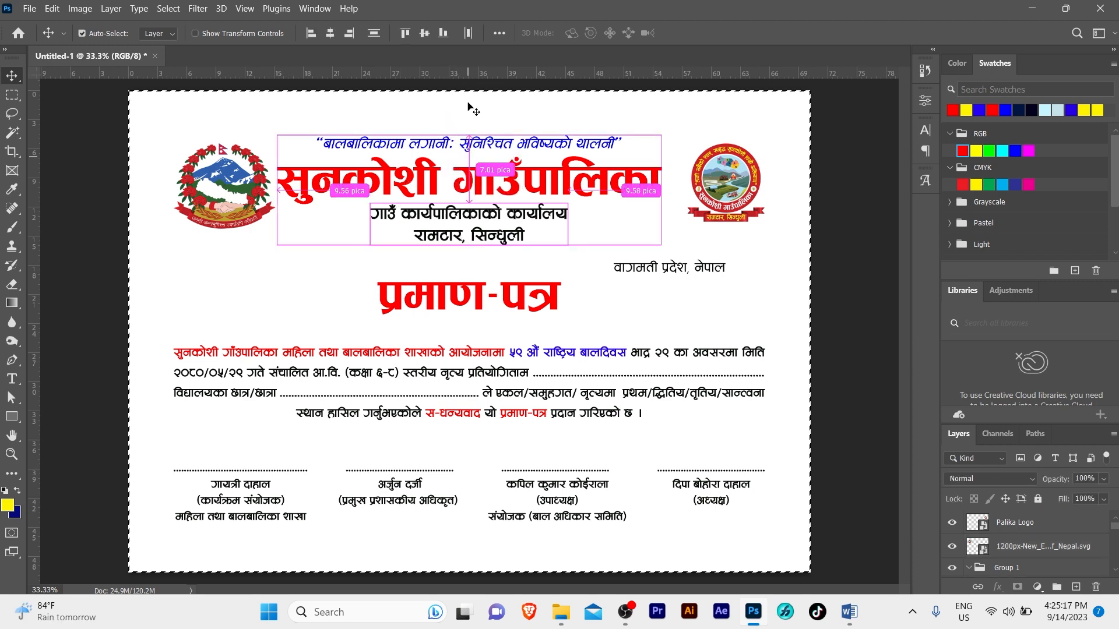
click(330, 33)
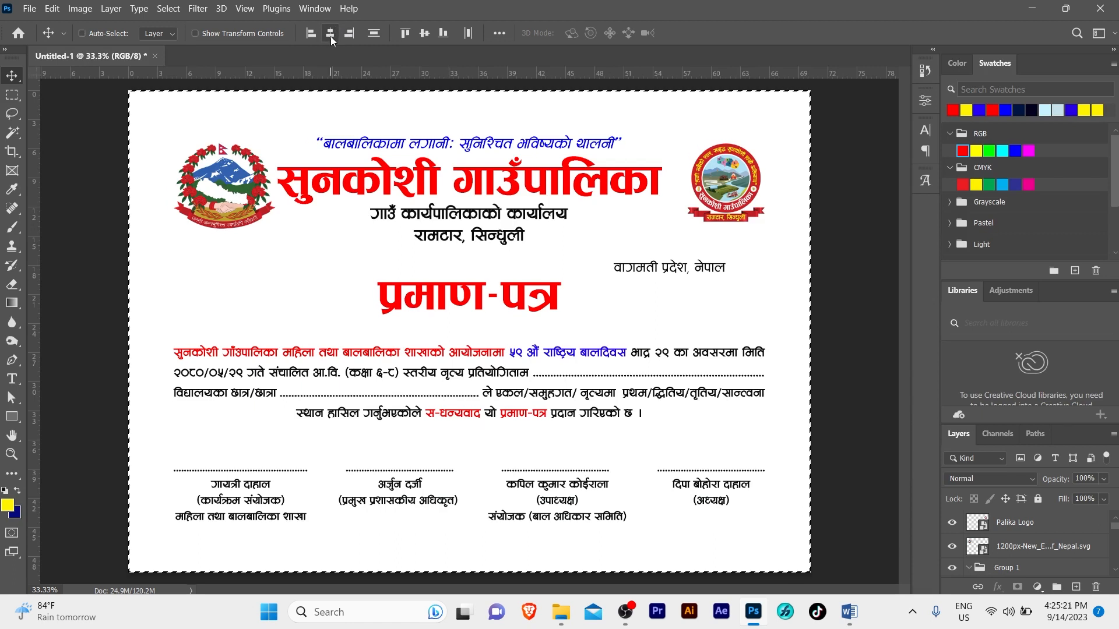
key(ctrl+d)
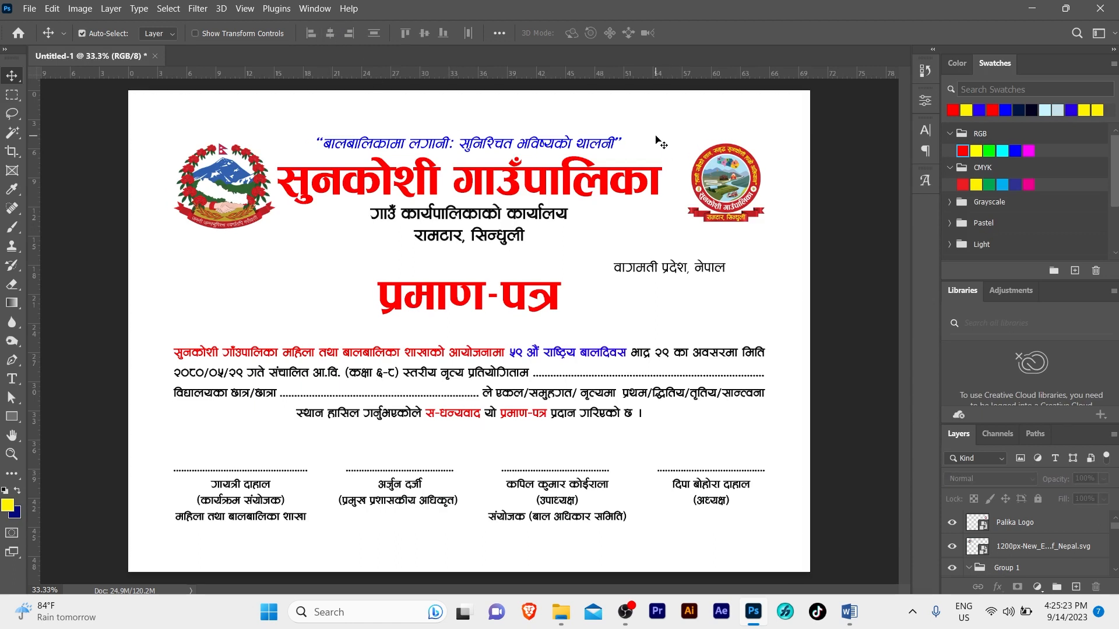
drag(159, 175, 726, 187)
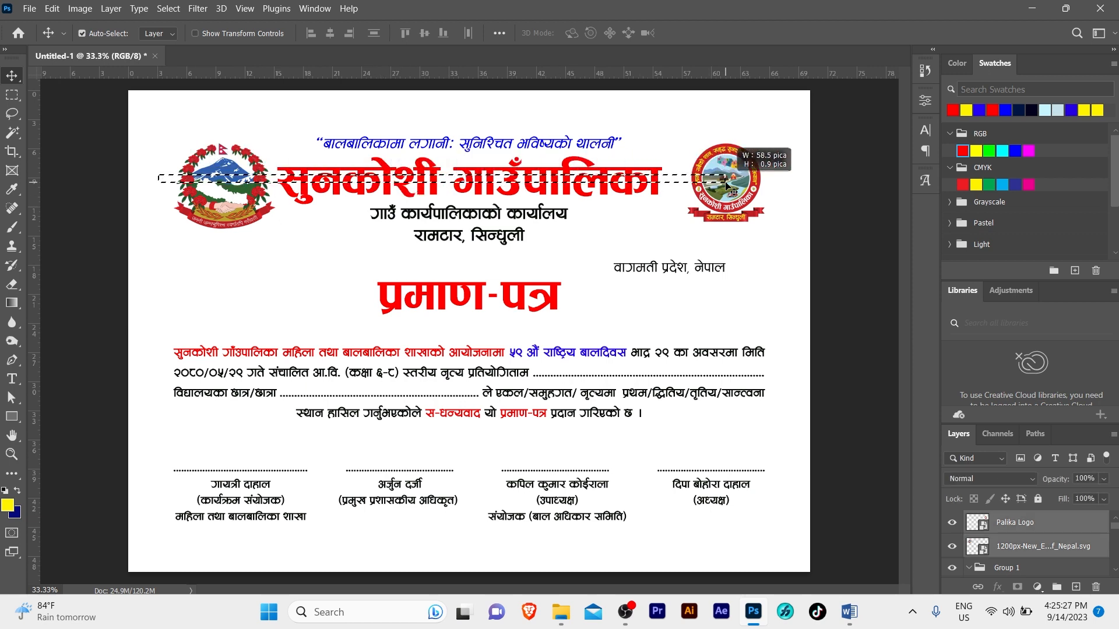
click(467, 33)
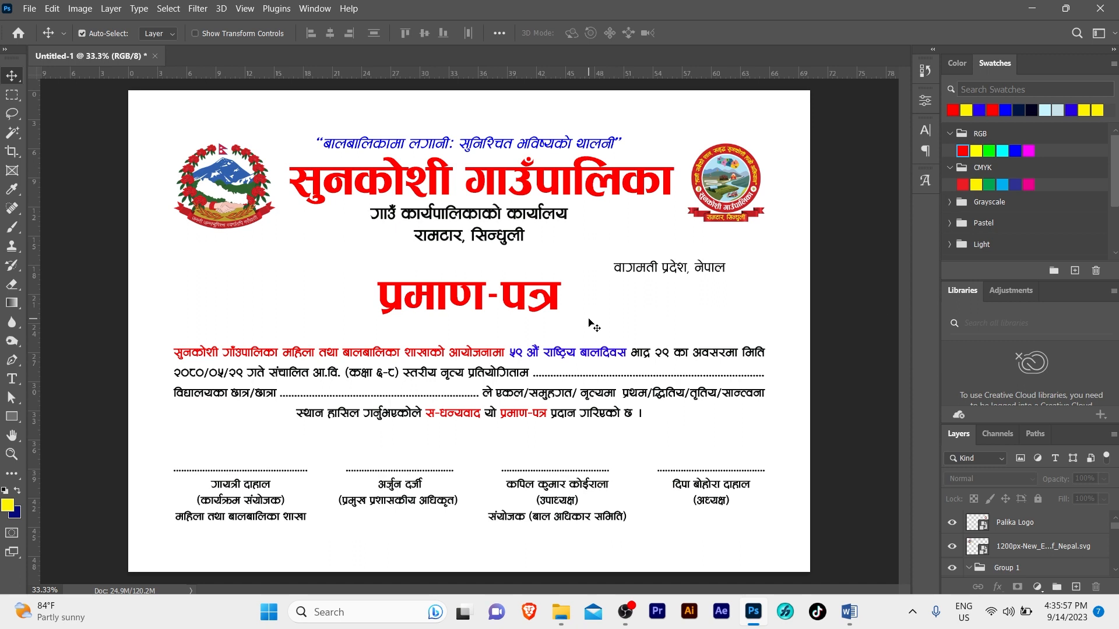
Bring the Border image from the Banner folder onto the certificate
mouse_move(560, 611)
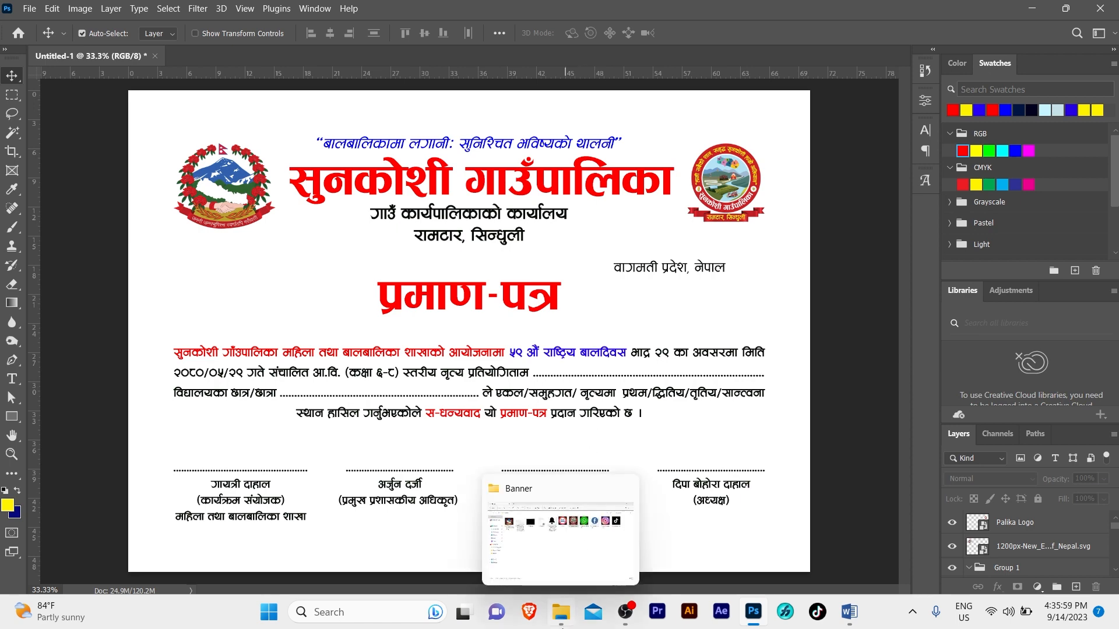
click(540, 473)
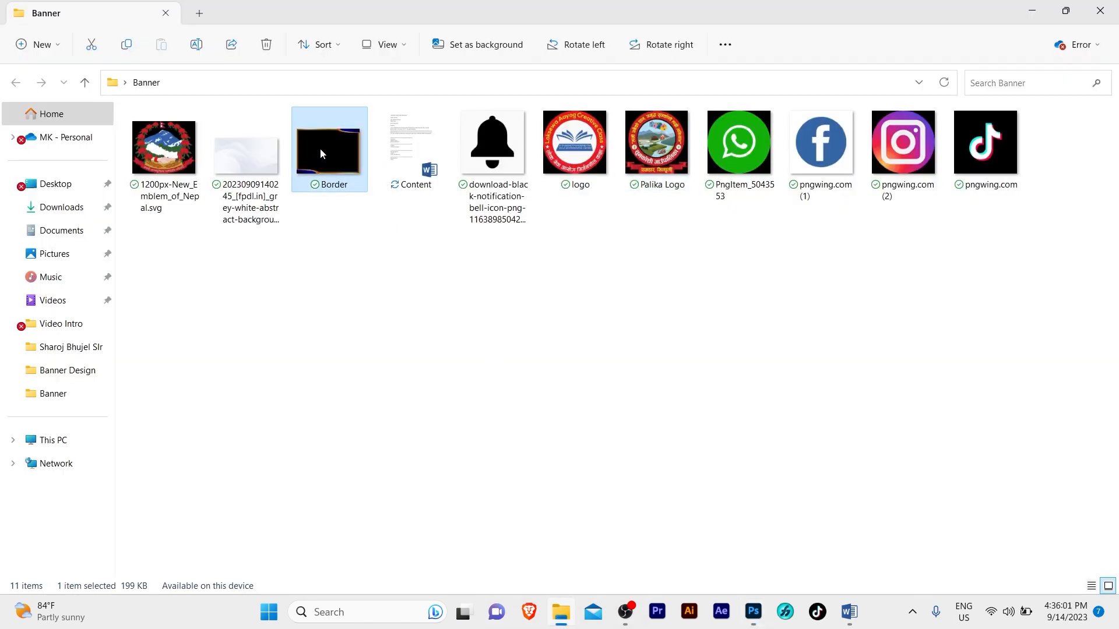
drag(319, 148, 603, 306)
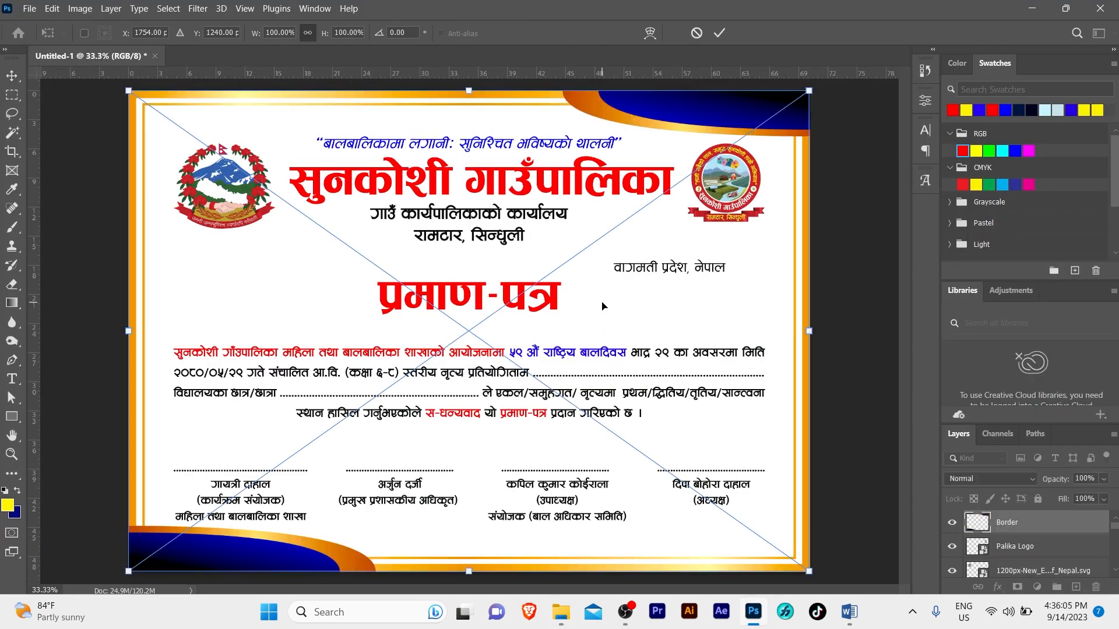
Commit the placed Border image, lock its layer, and select the content layers above it
key(Return)
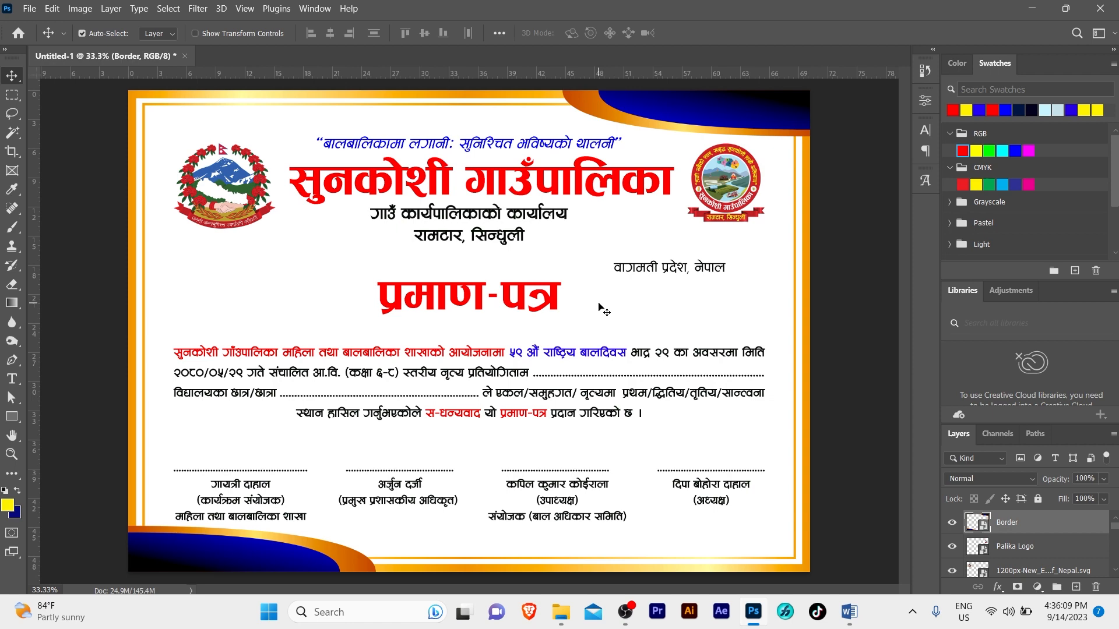
key(z)
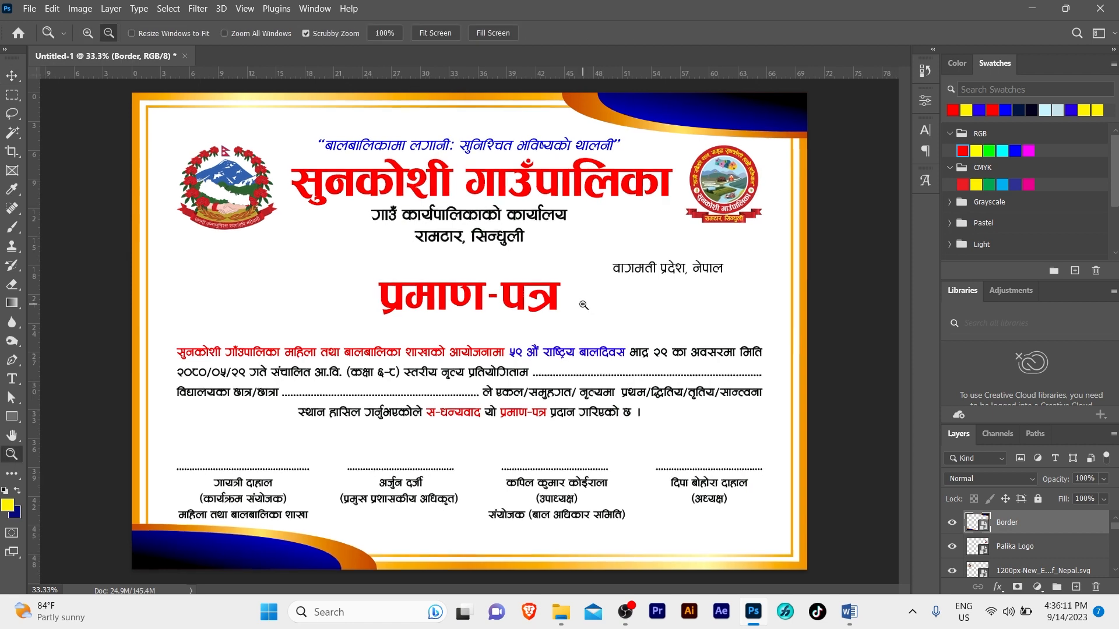
key(v)
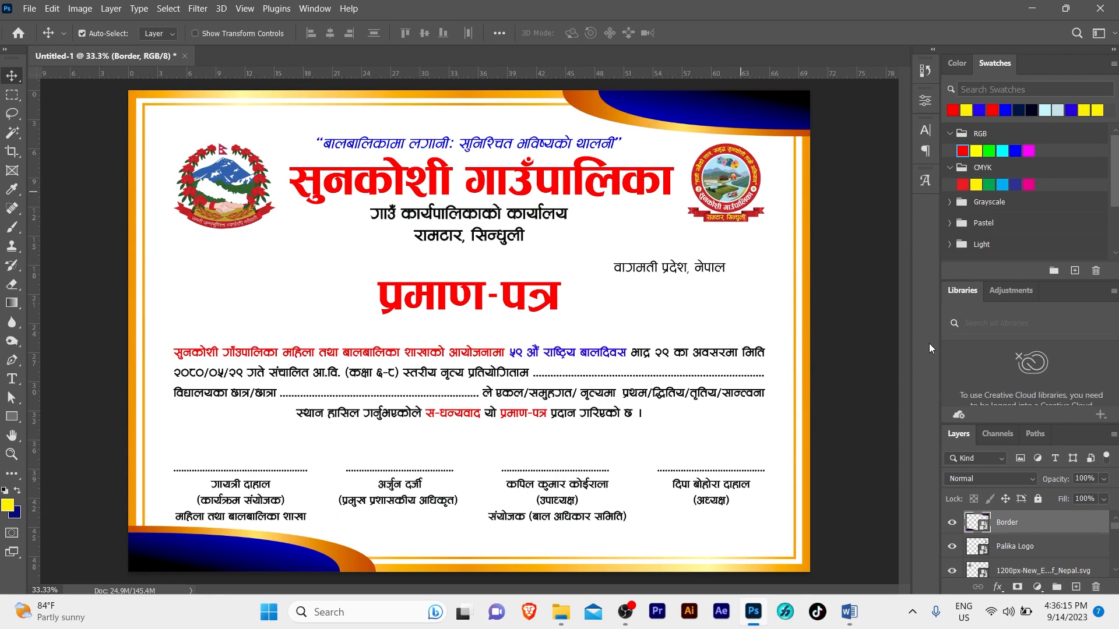
click(1038, 499)
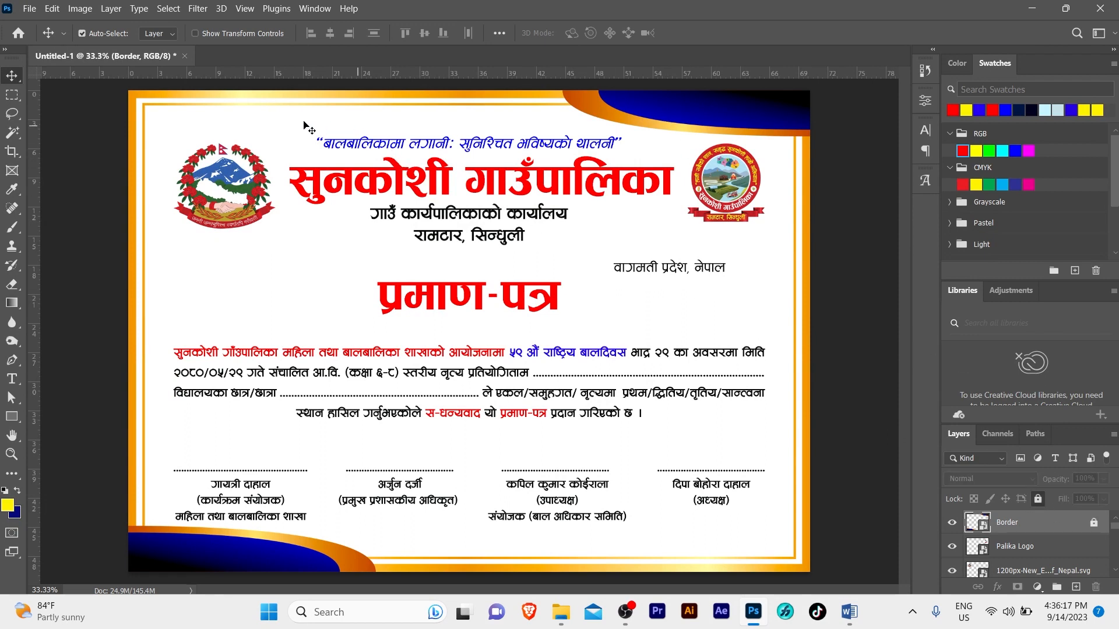
drag(201, 124, 768, 532)
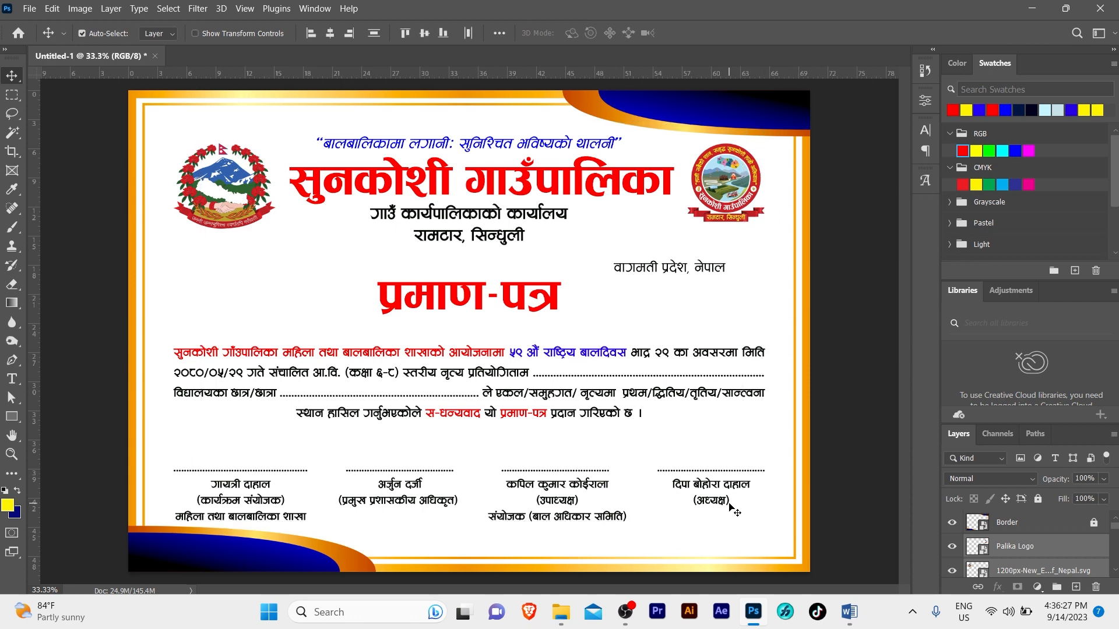
Group the content layers, centre the group vertically on the page, and select the प्रमाण-पत्र title layer
key(ctrl+g)
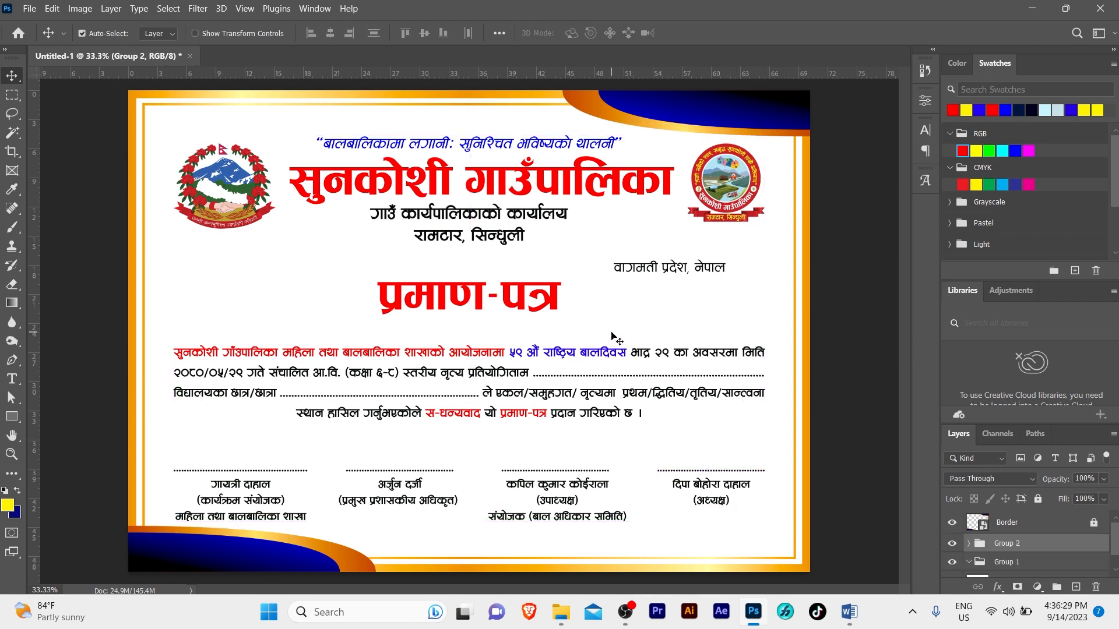
key(ctrl+a)
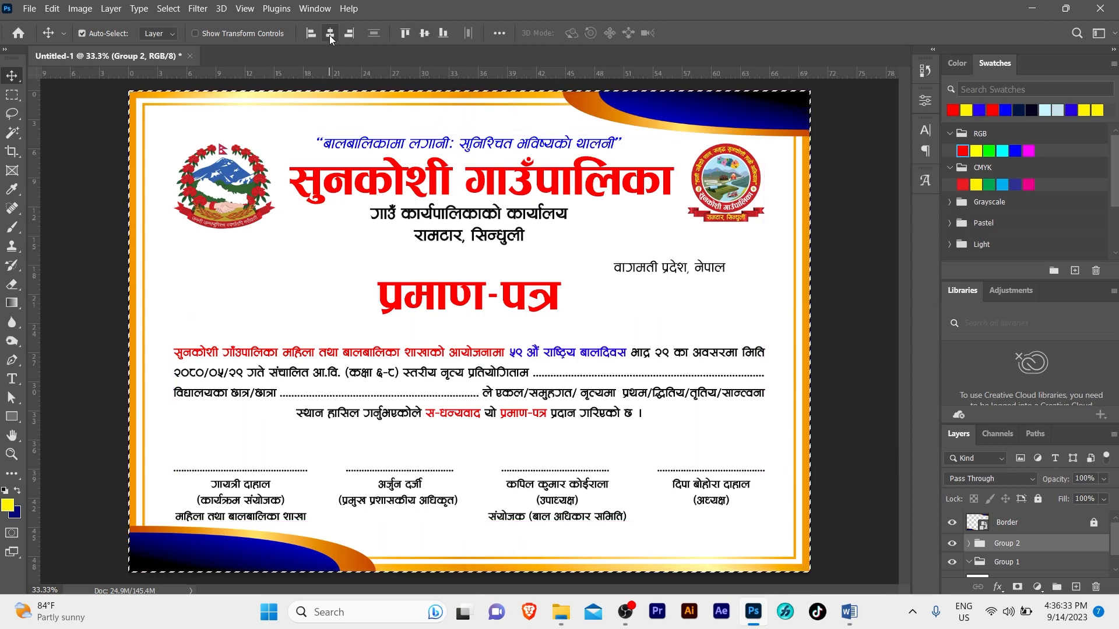
click(430, 34)
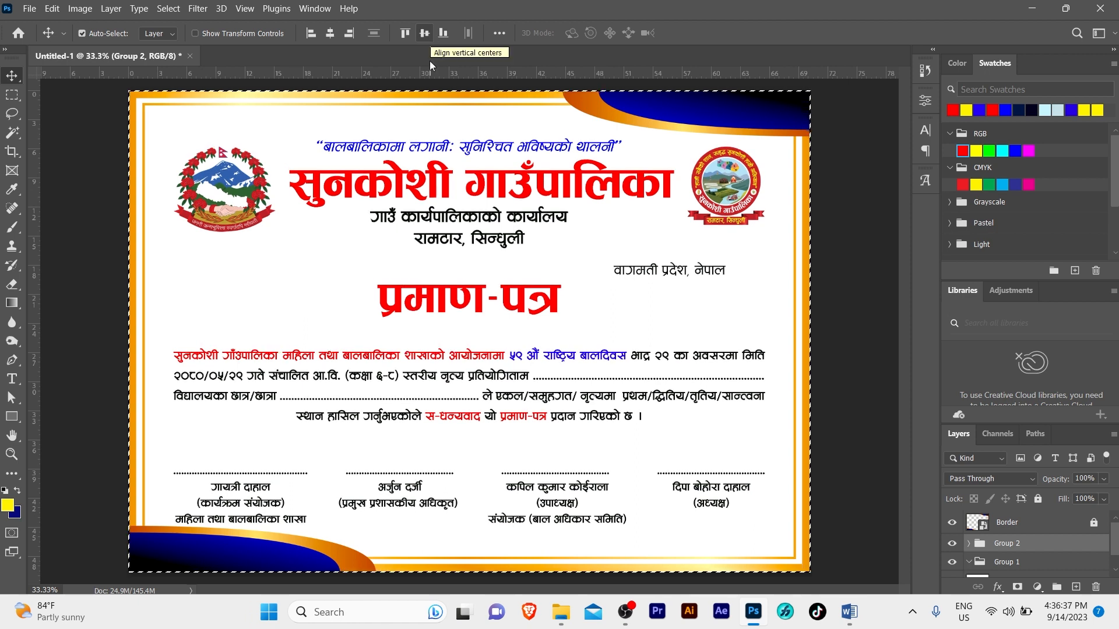
key(ctrl+d)
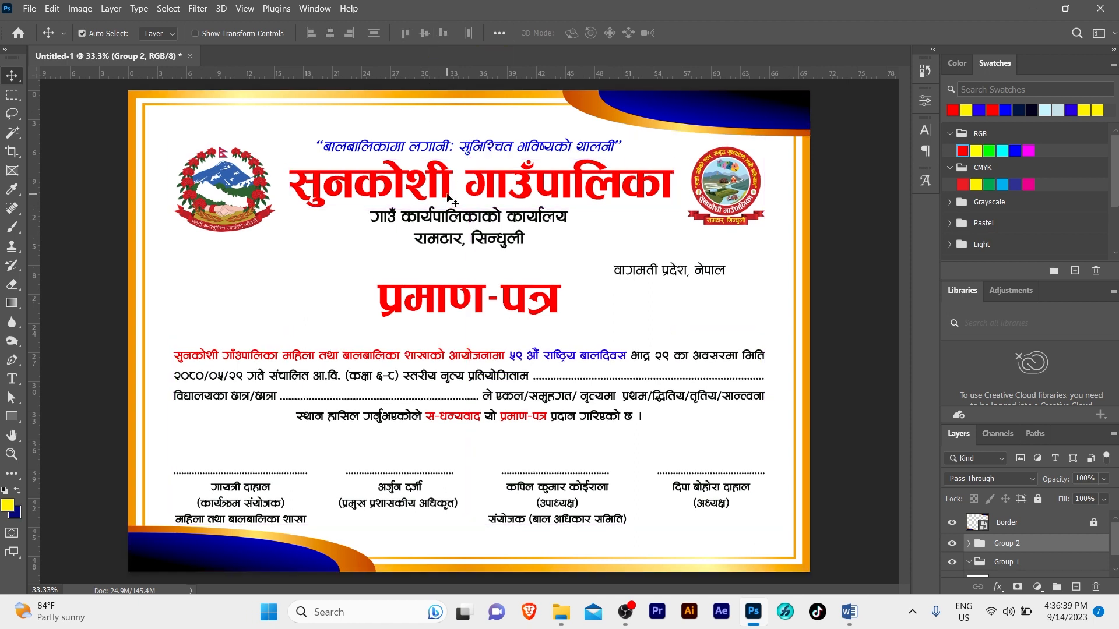
click(466, 267)
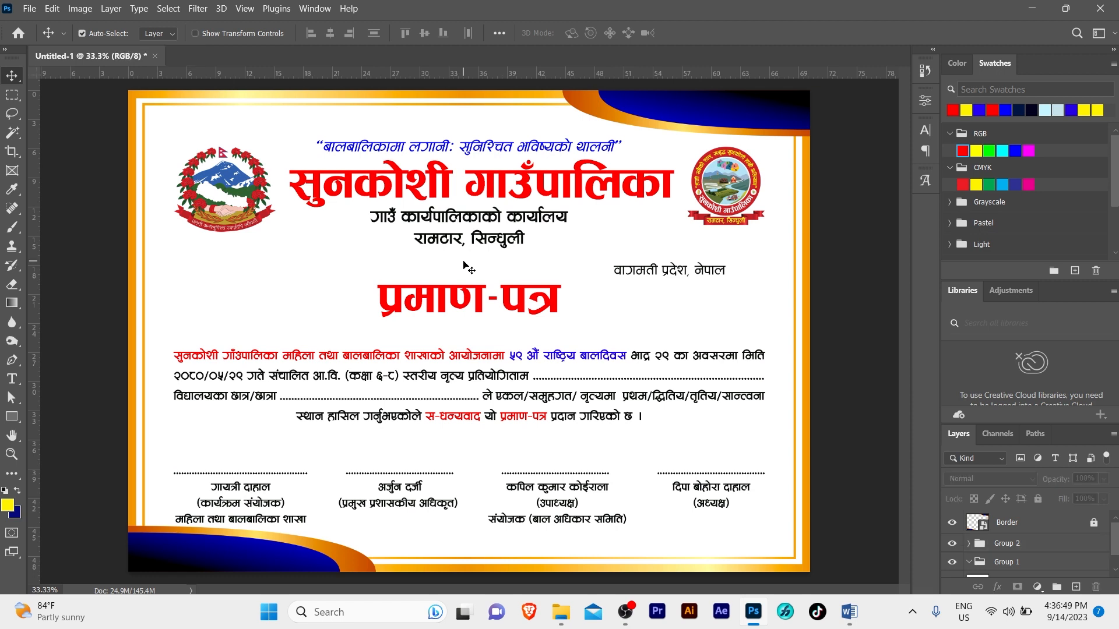
click(441, 296)
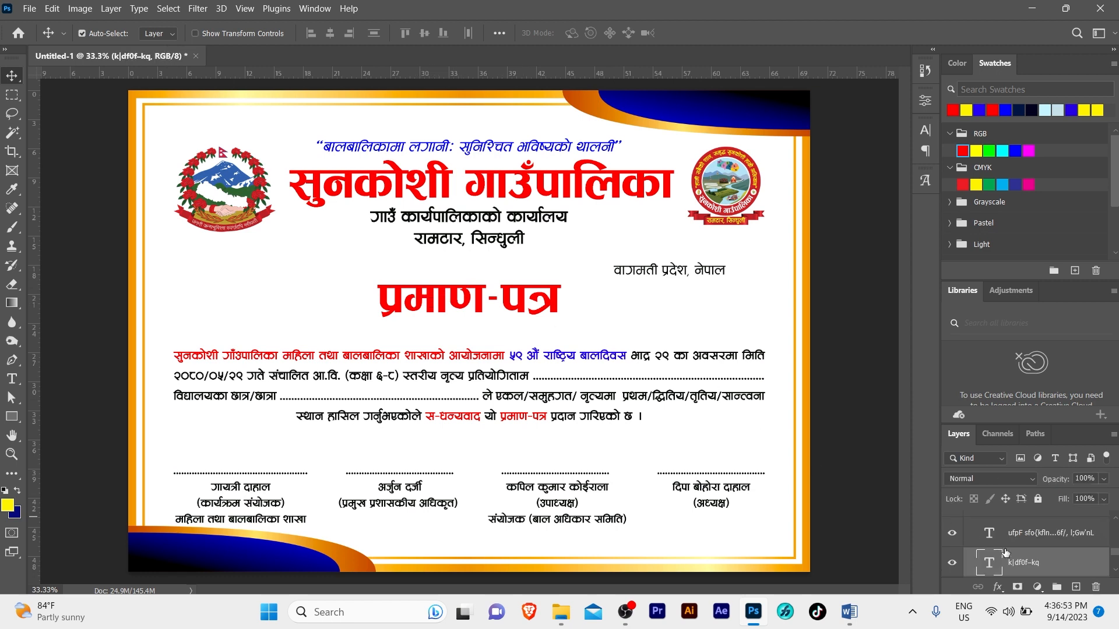
Add a drop shadow to the प्रमाण-पत्र title with reduced distance and size
right_click(1059, 561)
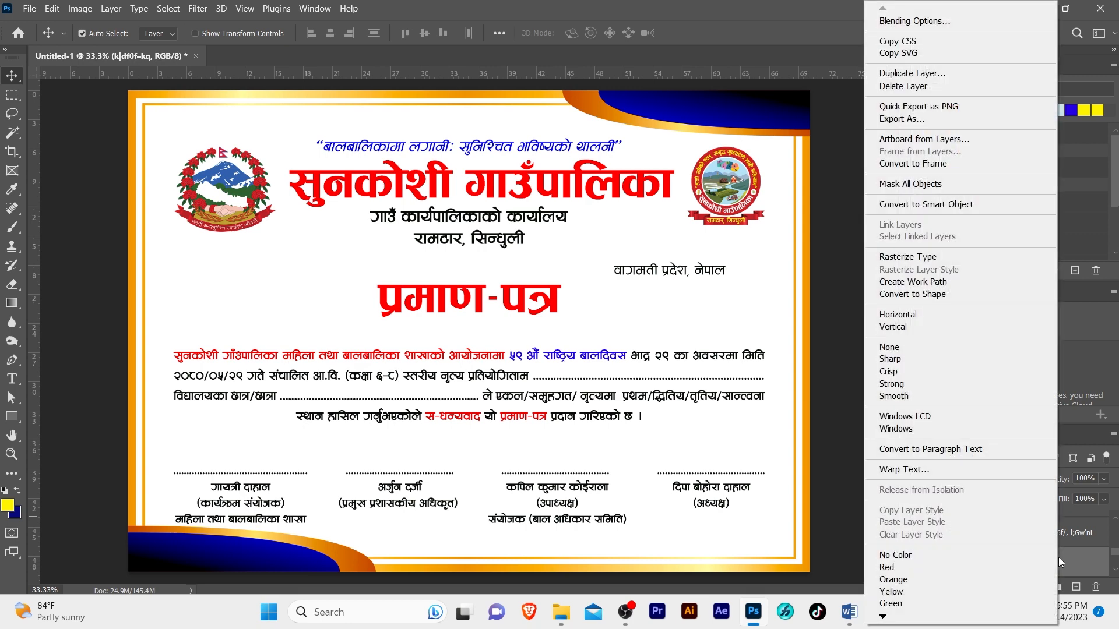
click(932, 19)
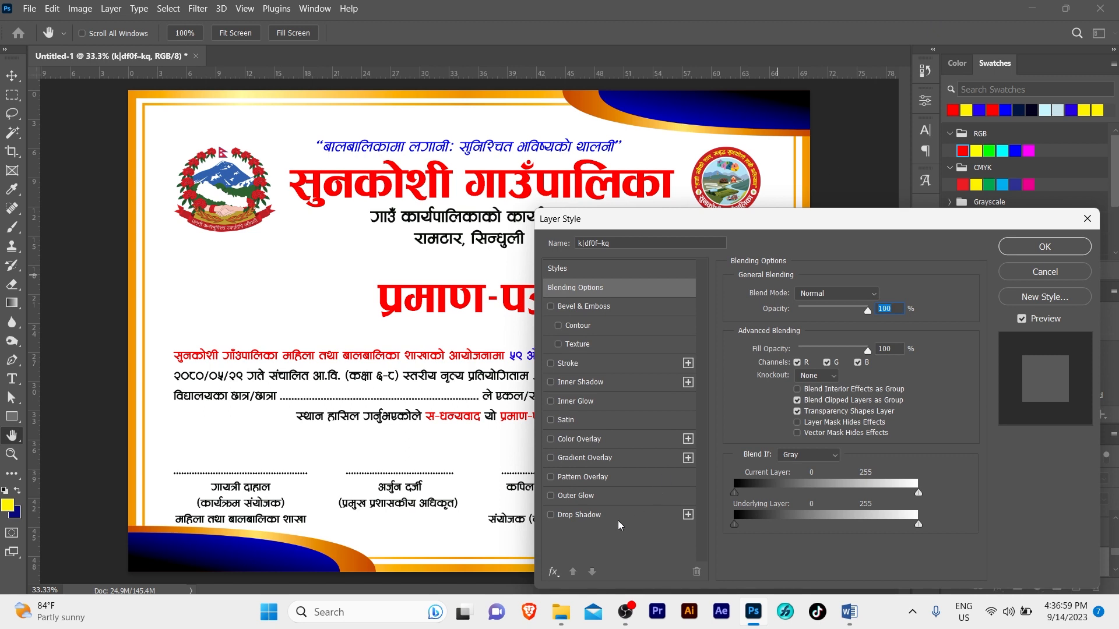
click(619, 520)
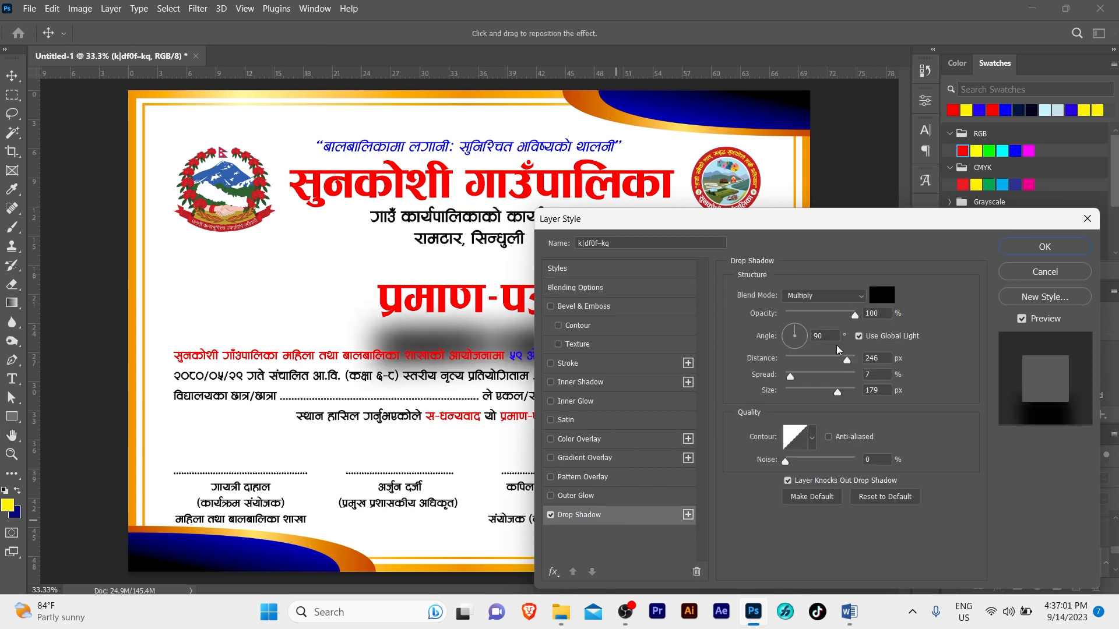
drag(846, 366, 798, 361)
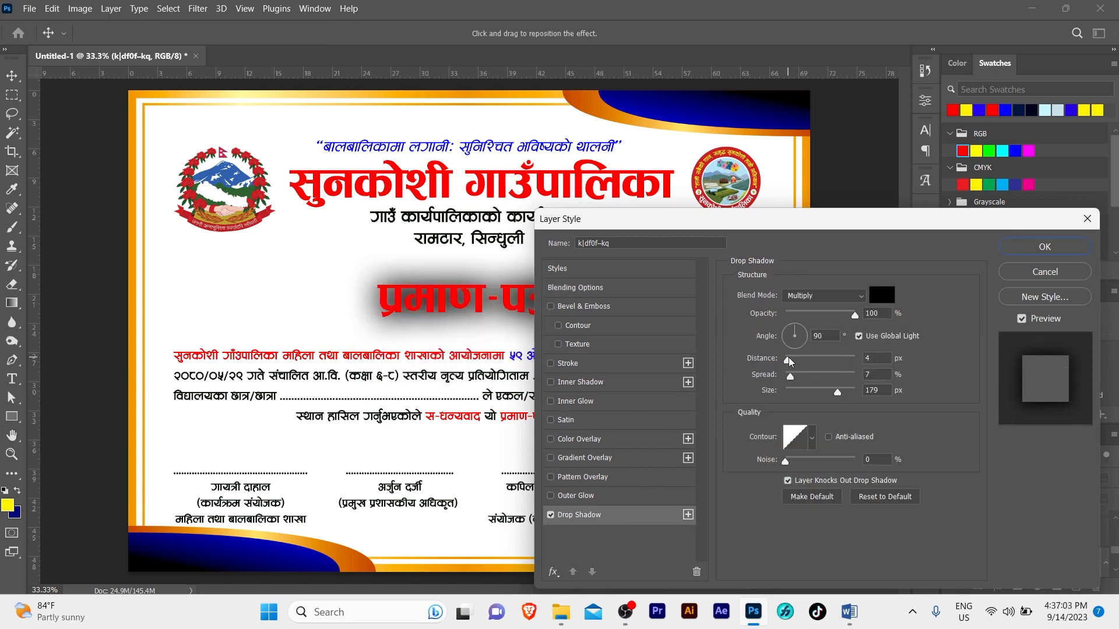
drag(839, 395, 790, 397)
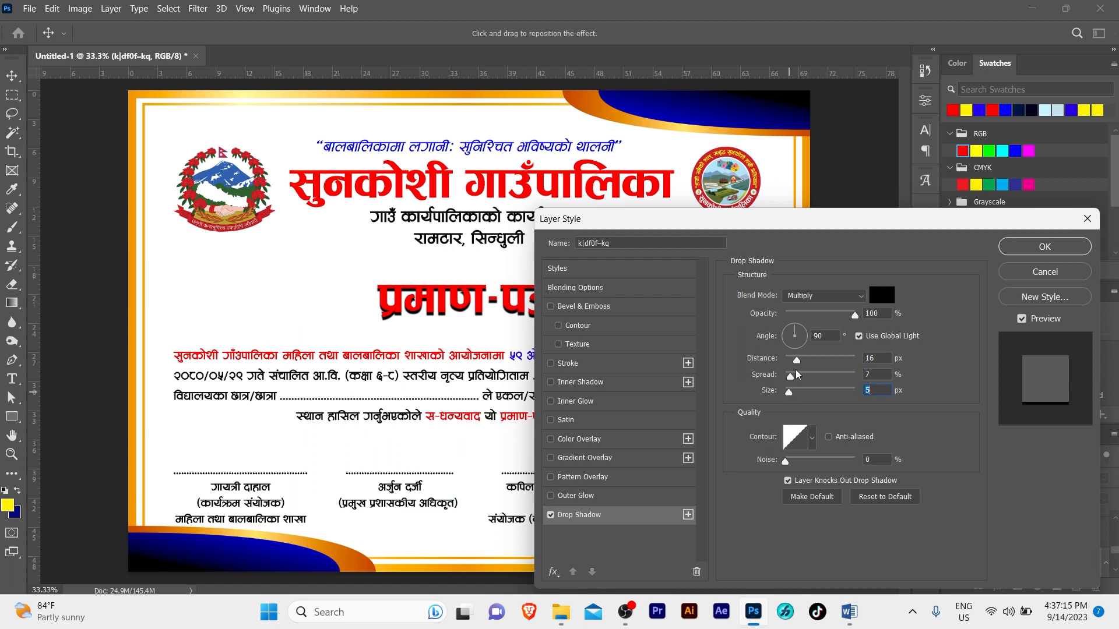
Add a 5 px white (ffffff) outside stroke to the title and apply the styles
click(567, 364)
click(767, 398)
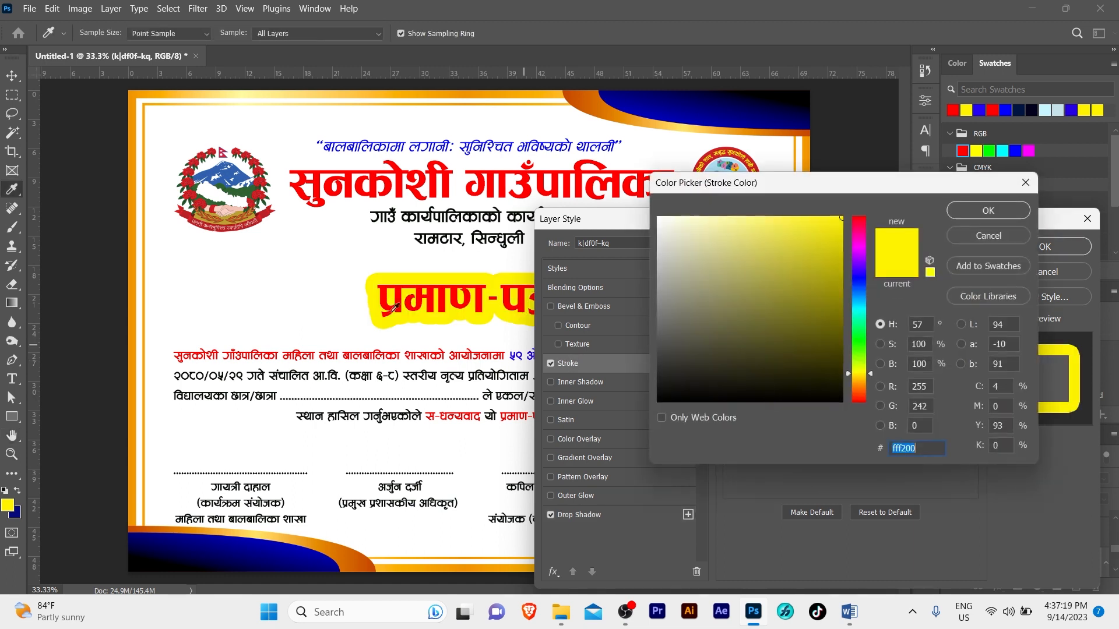
text(ffffff)
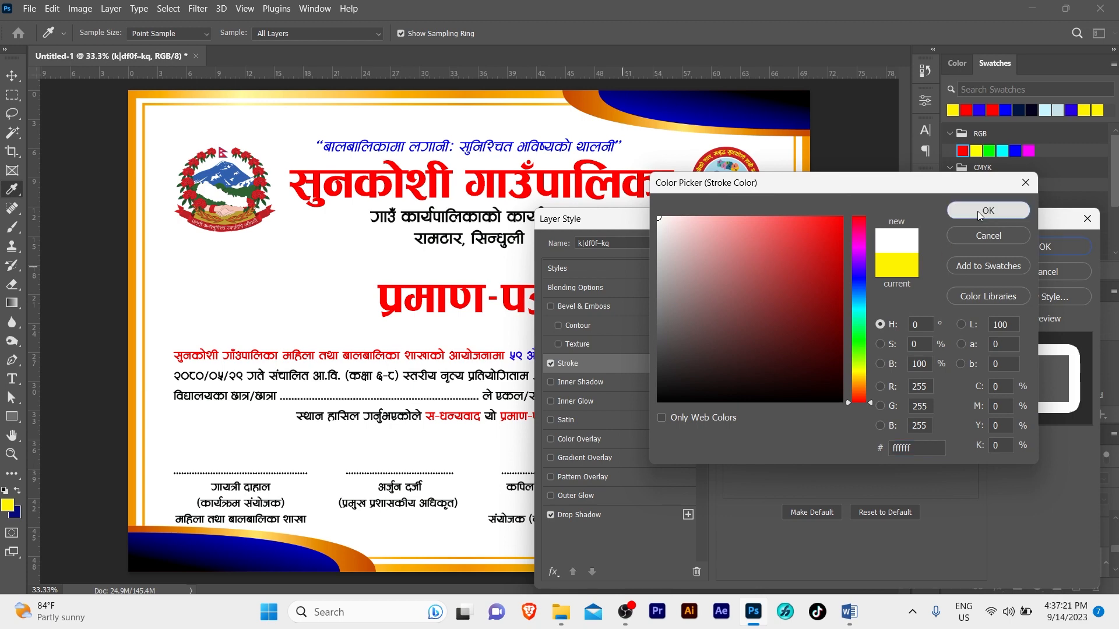
click(977, 211)
click(823, 308)
click(817, 311)
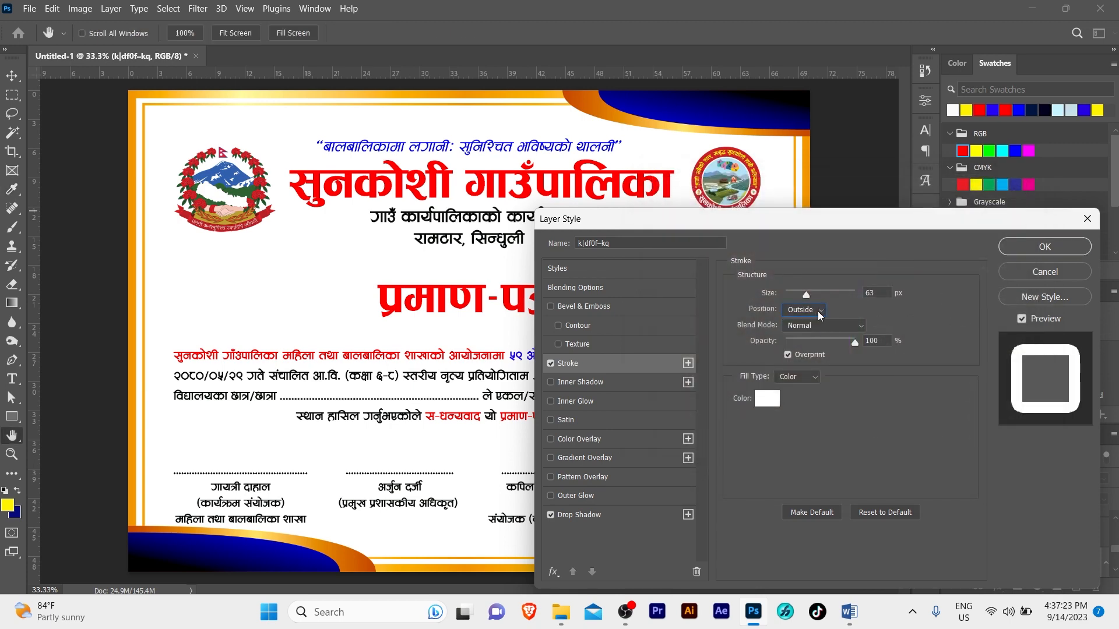
drag(805, 295, 791, 292)
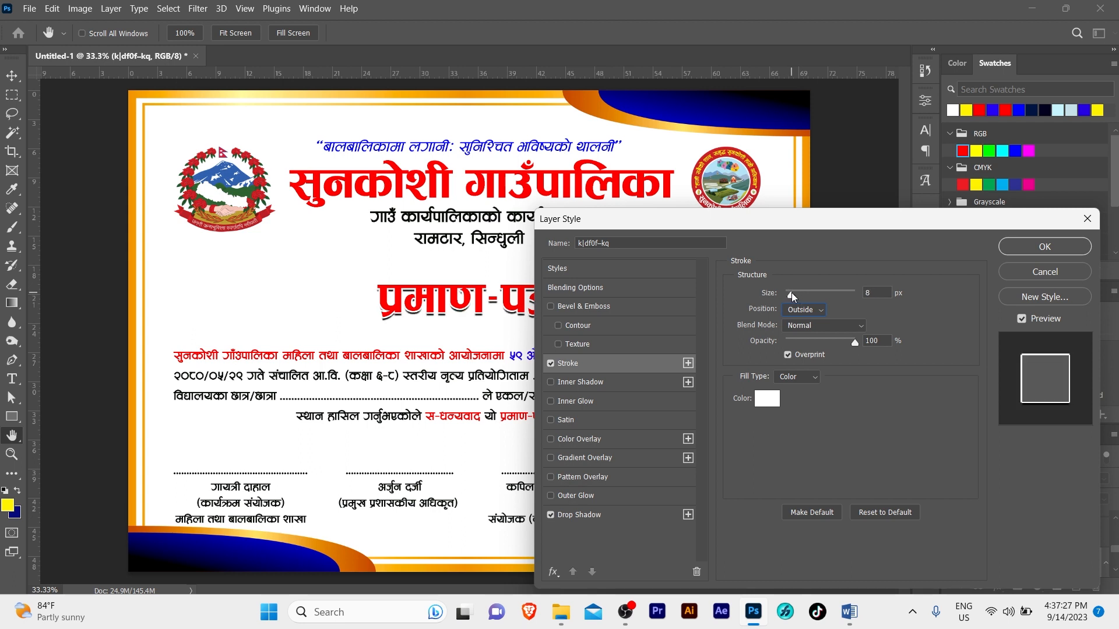
click(868, 292)
text(5)
click(1043, 247)
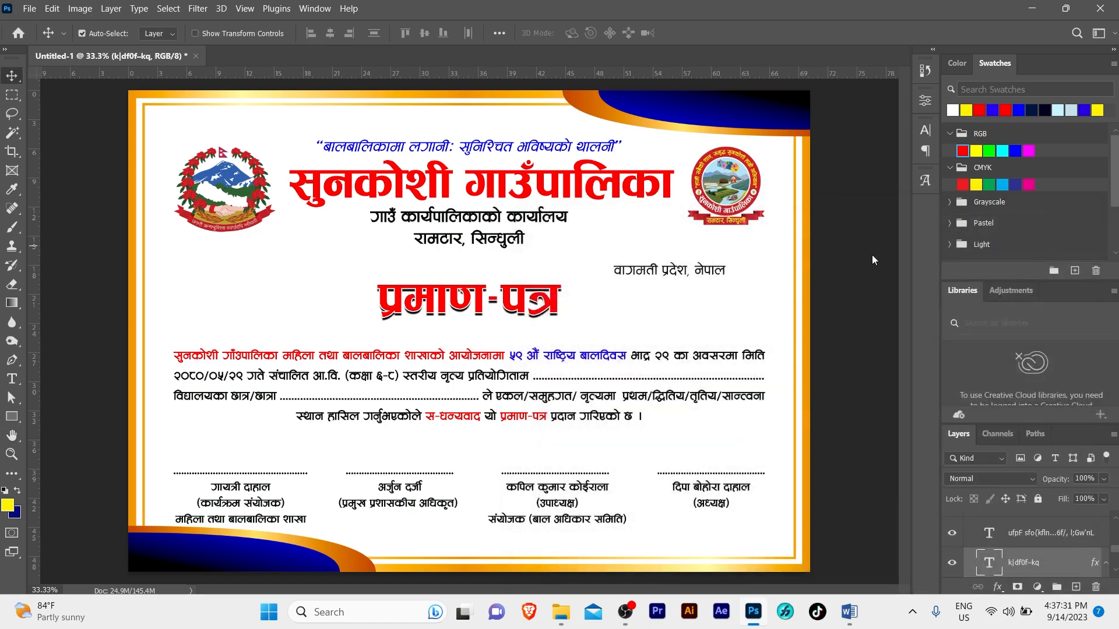
Widen the प्रमाण-पत्र title to about 109% and re-centre it horizontally on the page
key(z)
click(484, 315)
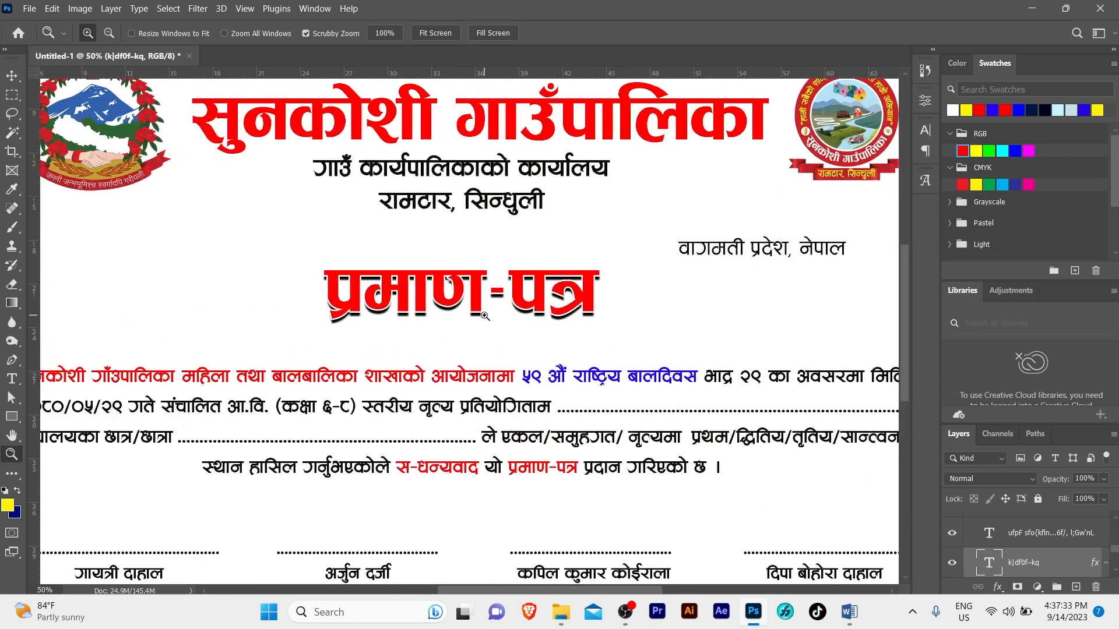
alt+click(484, 315)
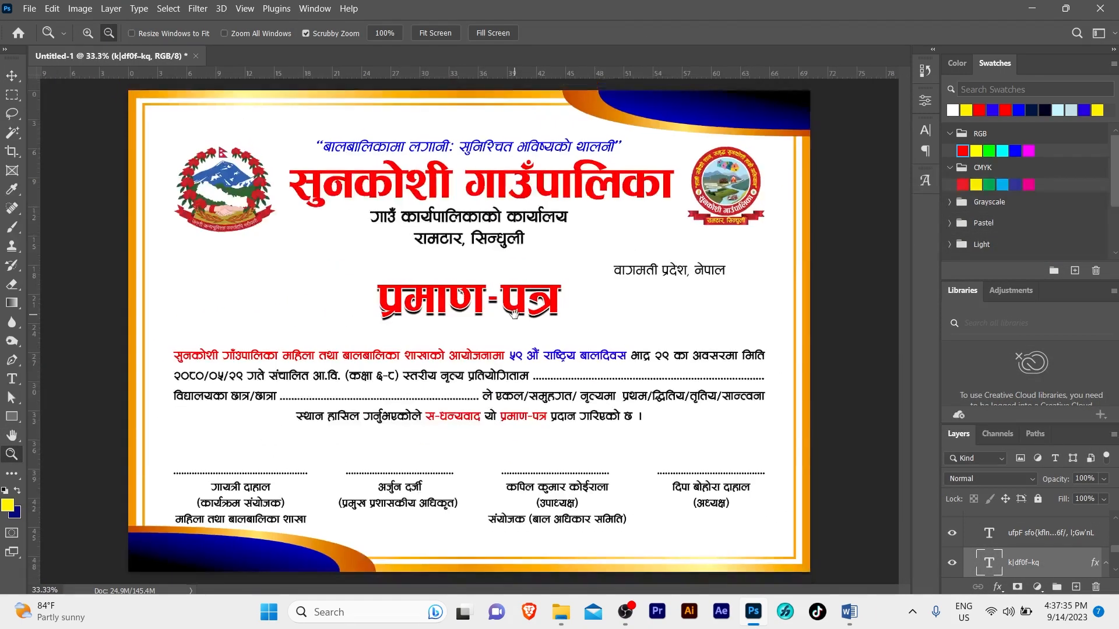
key(v)
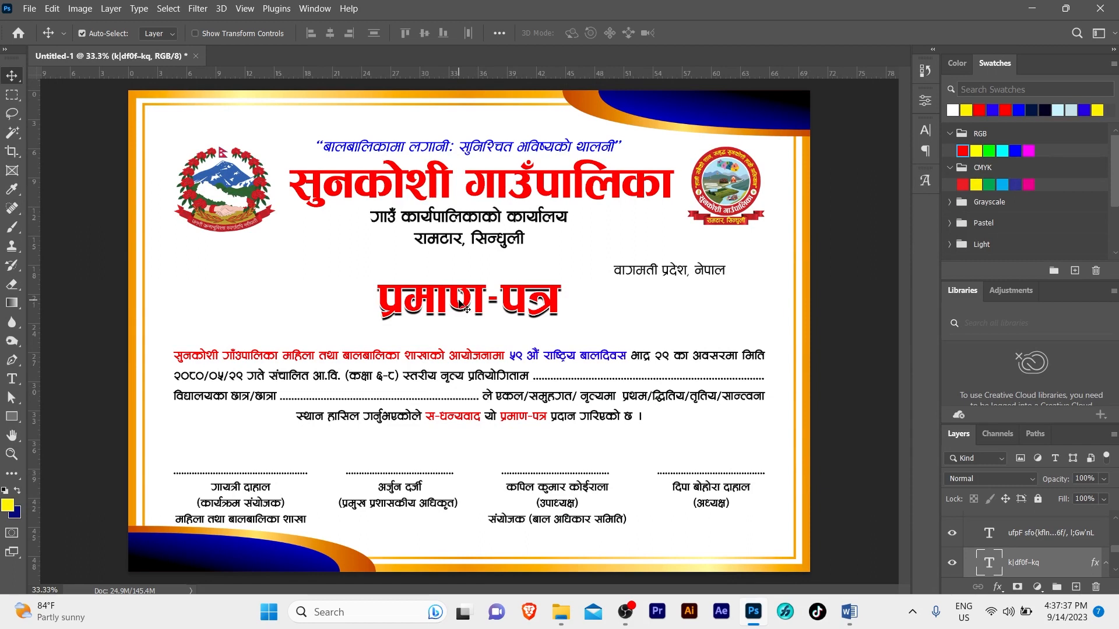
key(ctrl)
key(ctrl+t)
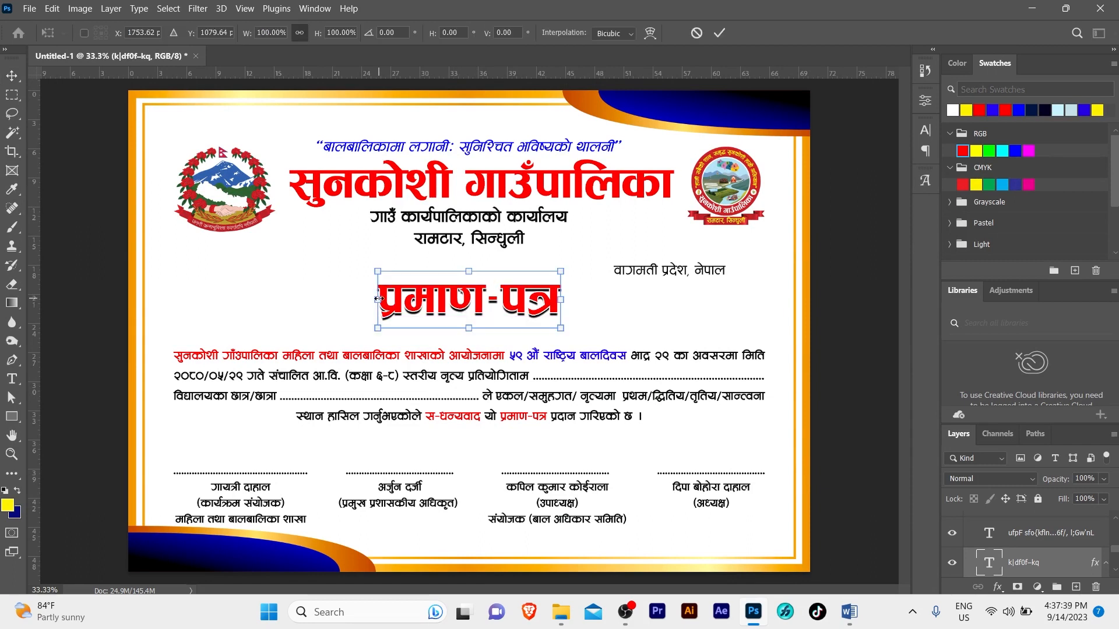
drag(377, 300, 361, 294)
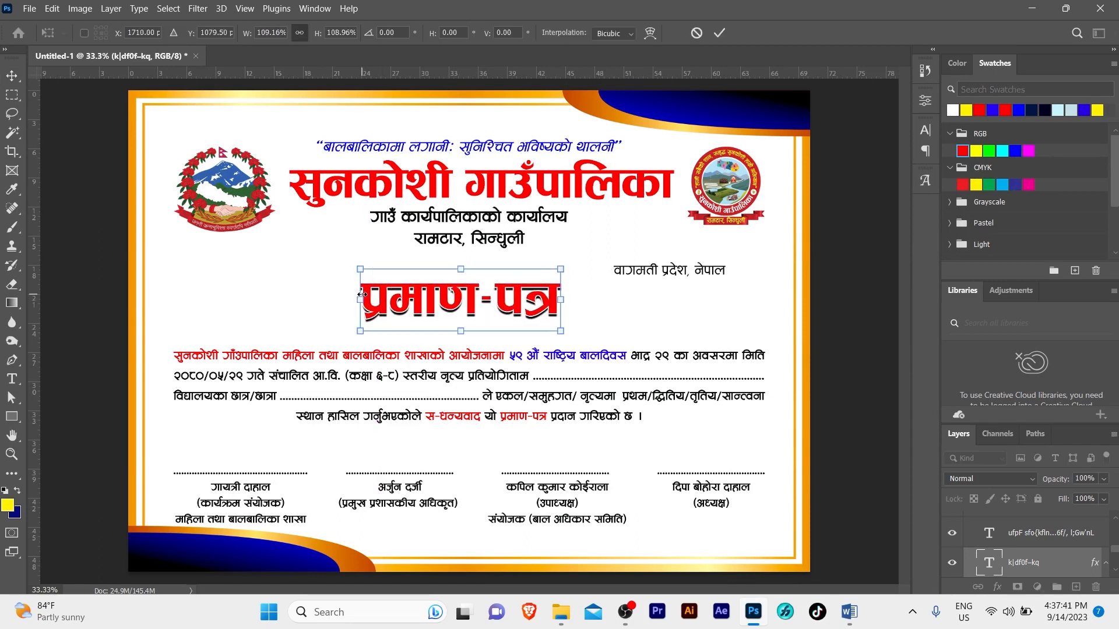
key(Return)
key(ctrl+a)
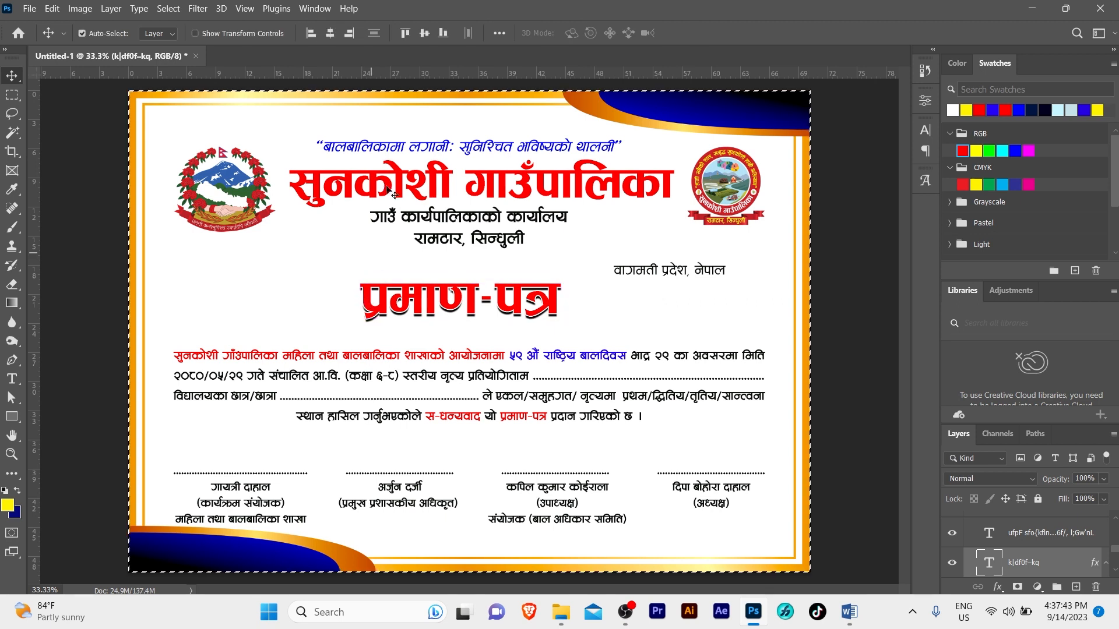
click(330, 33)
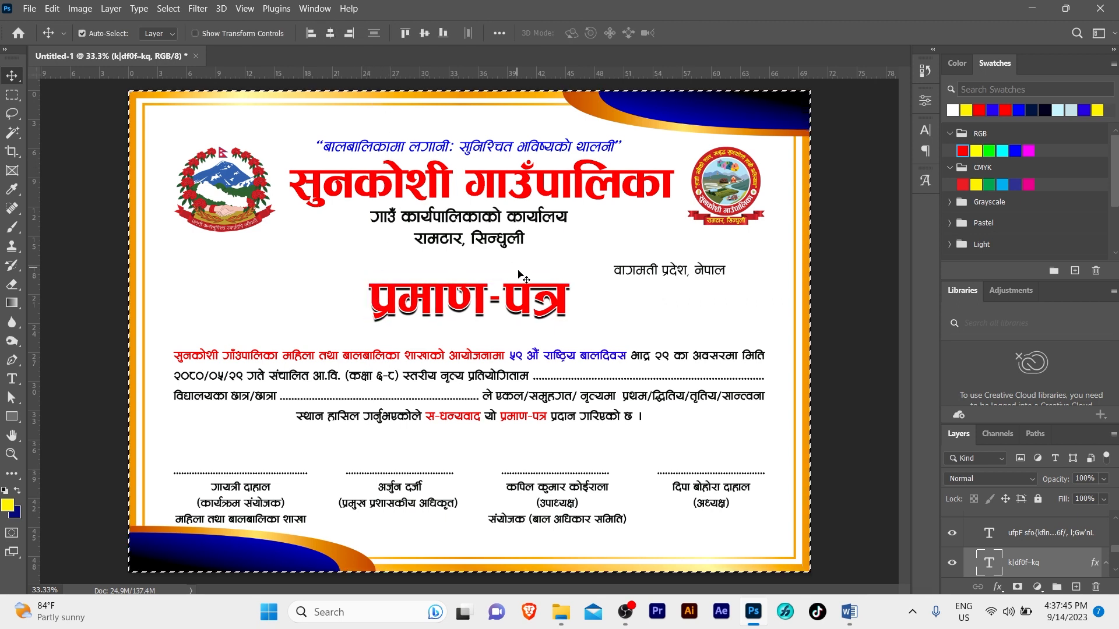
drag(520, 281, 522, 282)
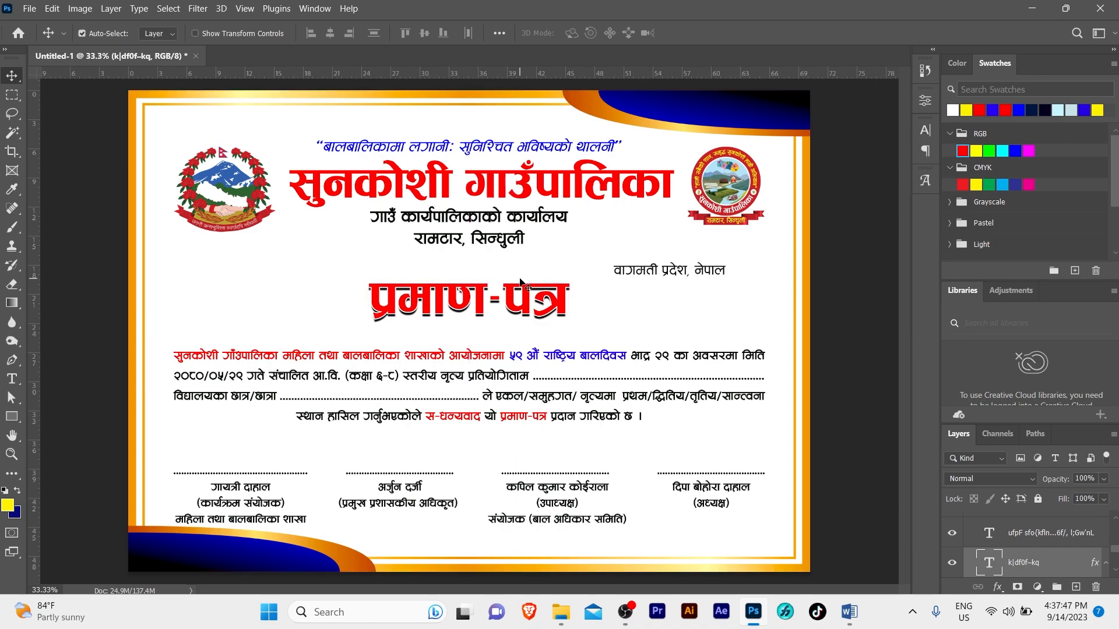